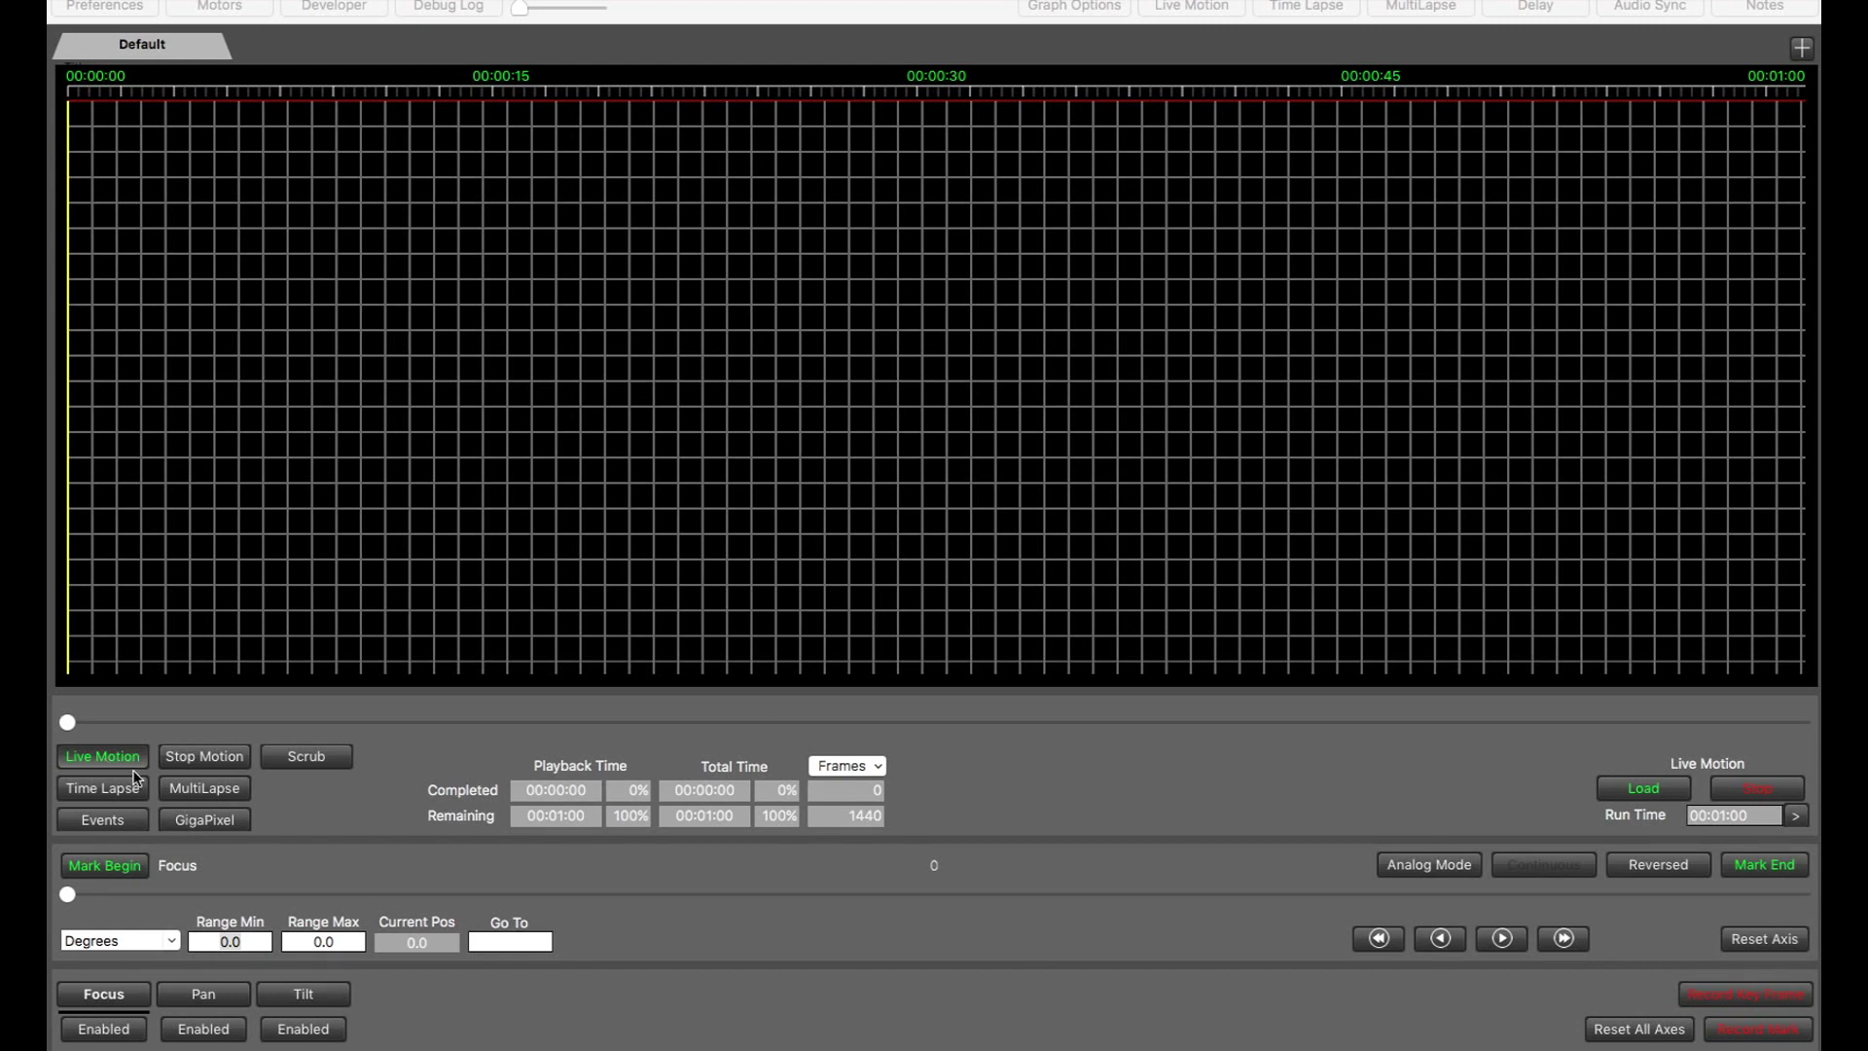
# Switch to MultiLapse mode and set a 1-second exposure and a 3-second delay in its run time settings.
pyautogui.click(198, 794)
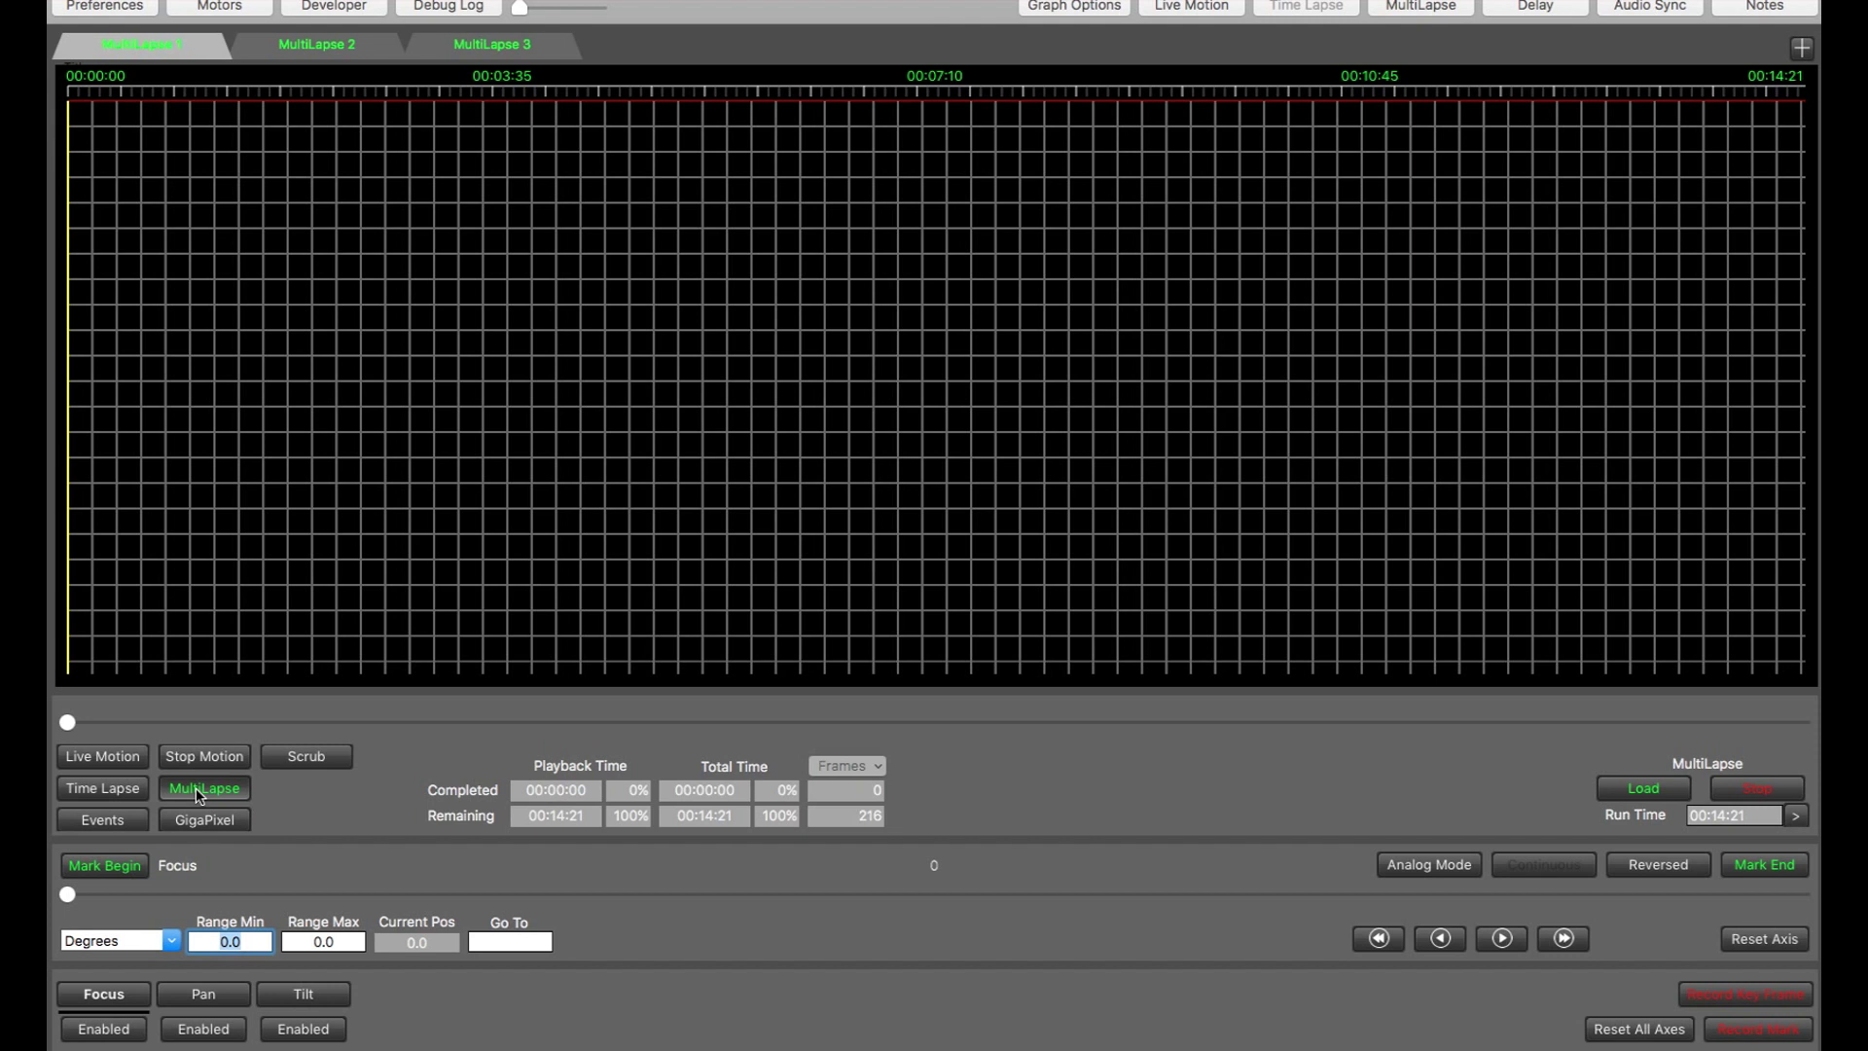
pyautogui.click(1796, 815)
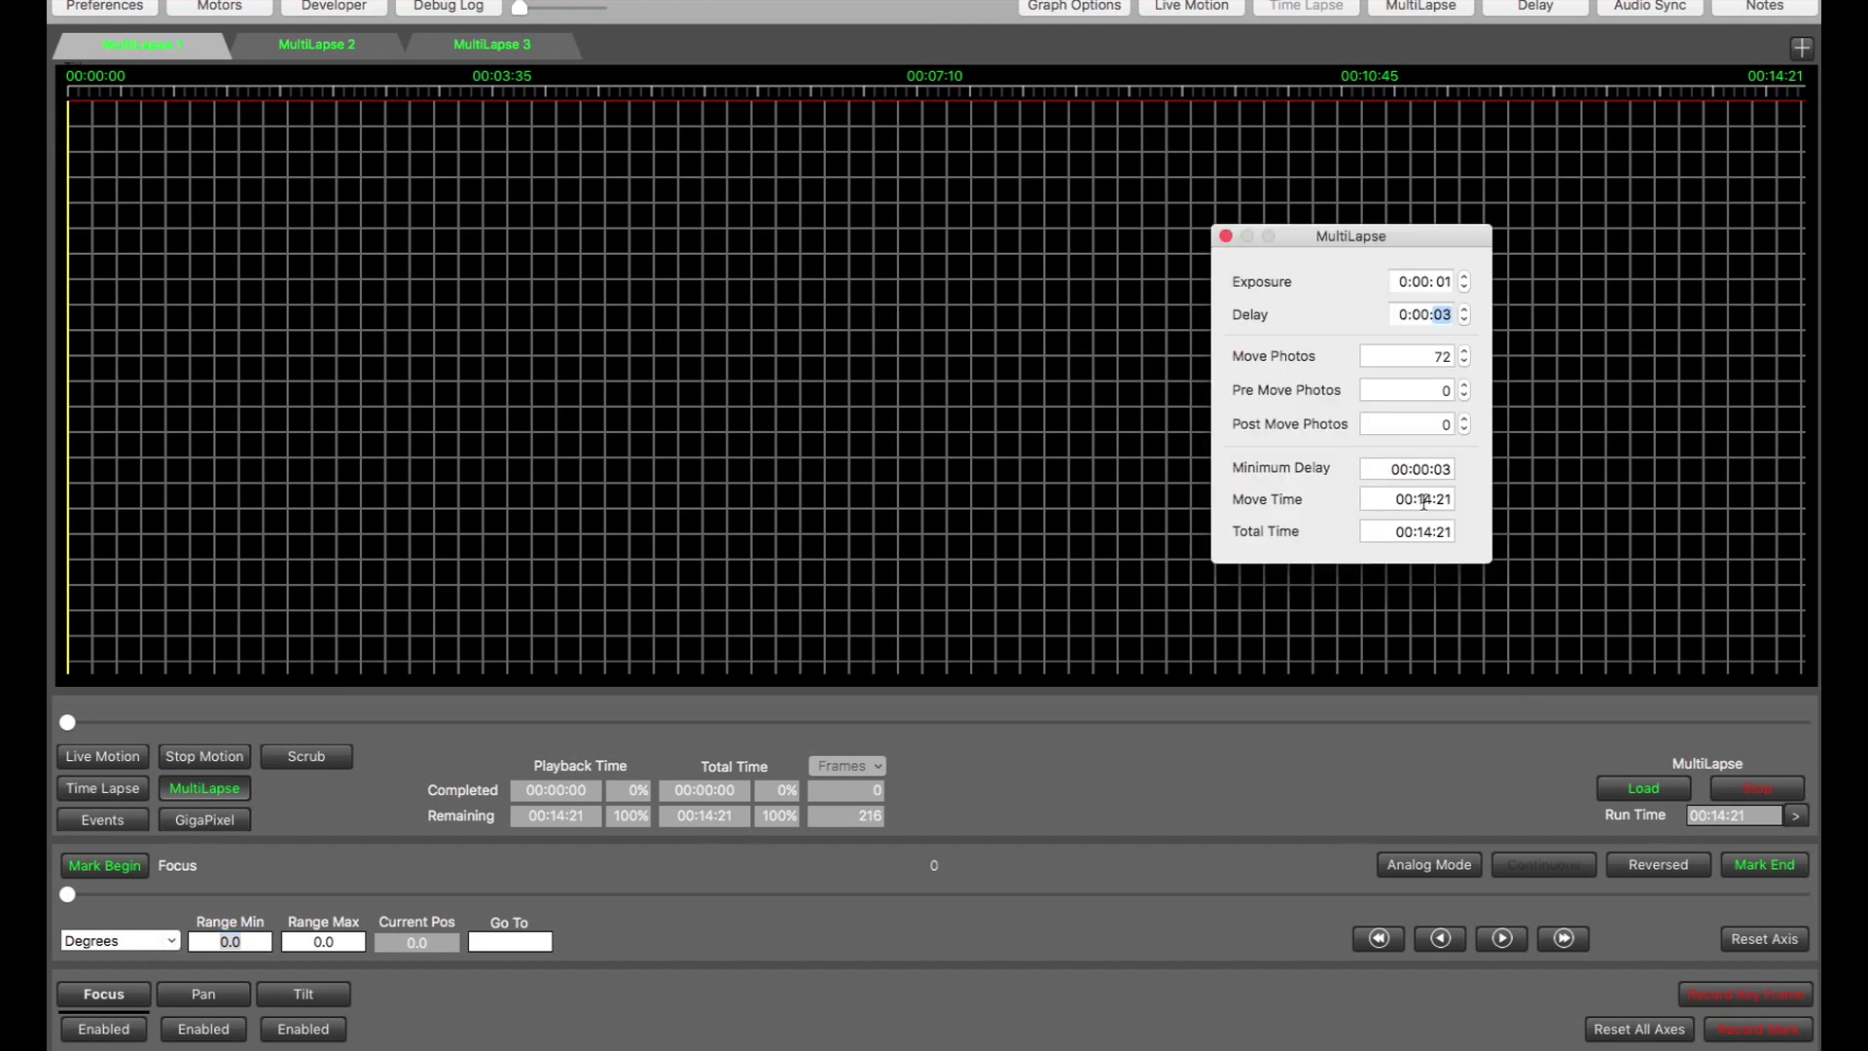
pyautogui.moveTo(1421, 500); pyautogui.dragTo(1465, 500)
pyautogui.click(1463, 307)
pyautogui.click(1465, 319)
pyautogui.click(1465, 278)
pyautogui.click(1465, 288)
pyautogui.click(1442, 282)
pyautogui.click(1465, 278)
pyautogui.click(1464, 287)
# Set the number of move photos to 74 and close the MultiLapse settings.
pyautogui.click(1465, 352)
pyautogui.click(1464, 352)
pyautogui.click(1464, 352)
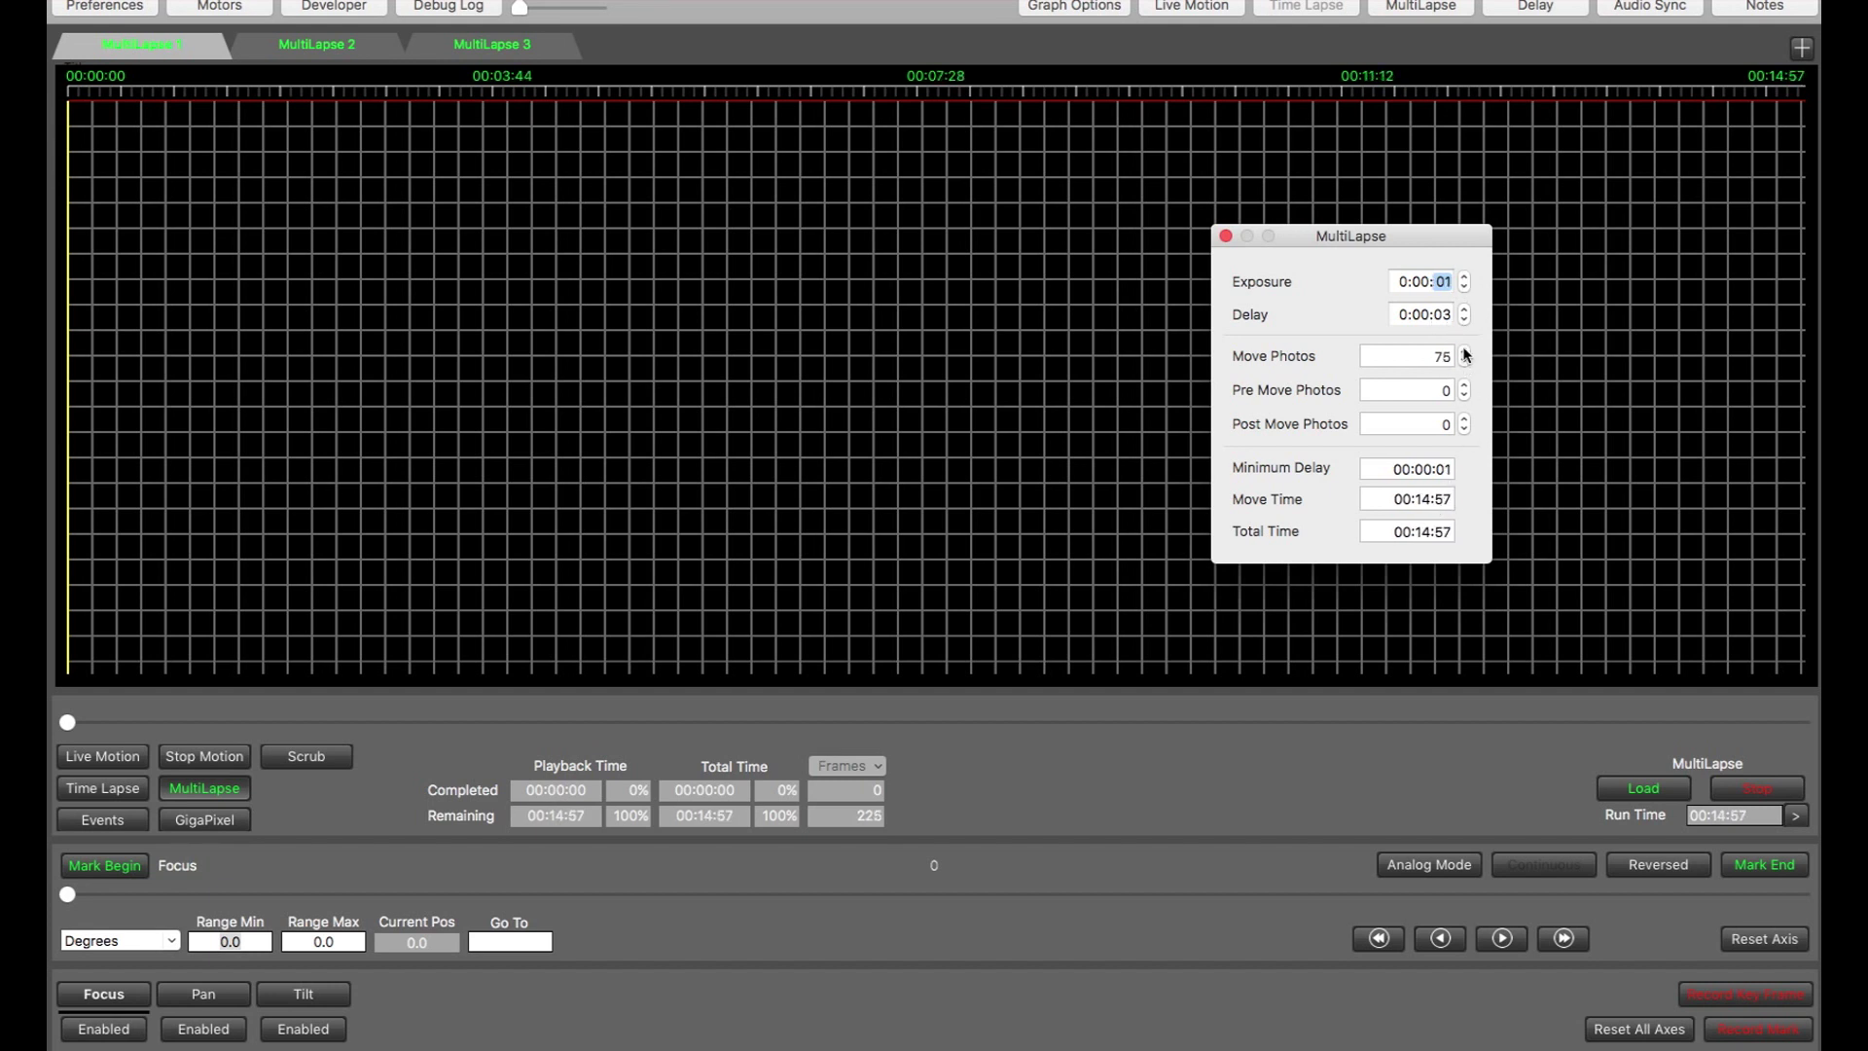
pyautogui.click(1464, 353)
pyautogui.click(1464, 352)
pyautogui.click(1464, 362)
pyautogui.click(1464, 362)
pyautogui.click(1465, 362)
pyautogui.click(1225, 236)
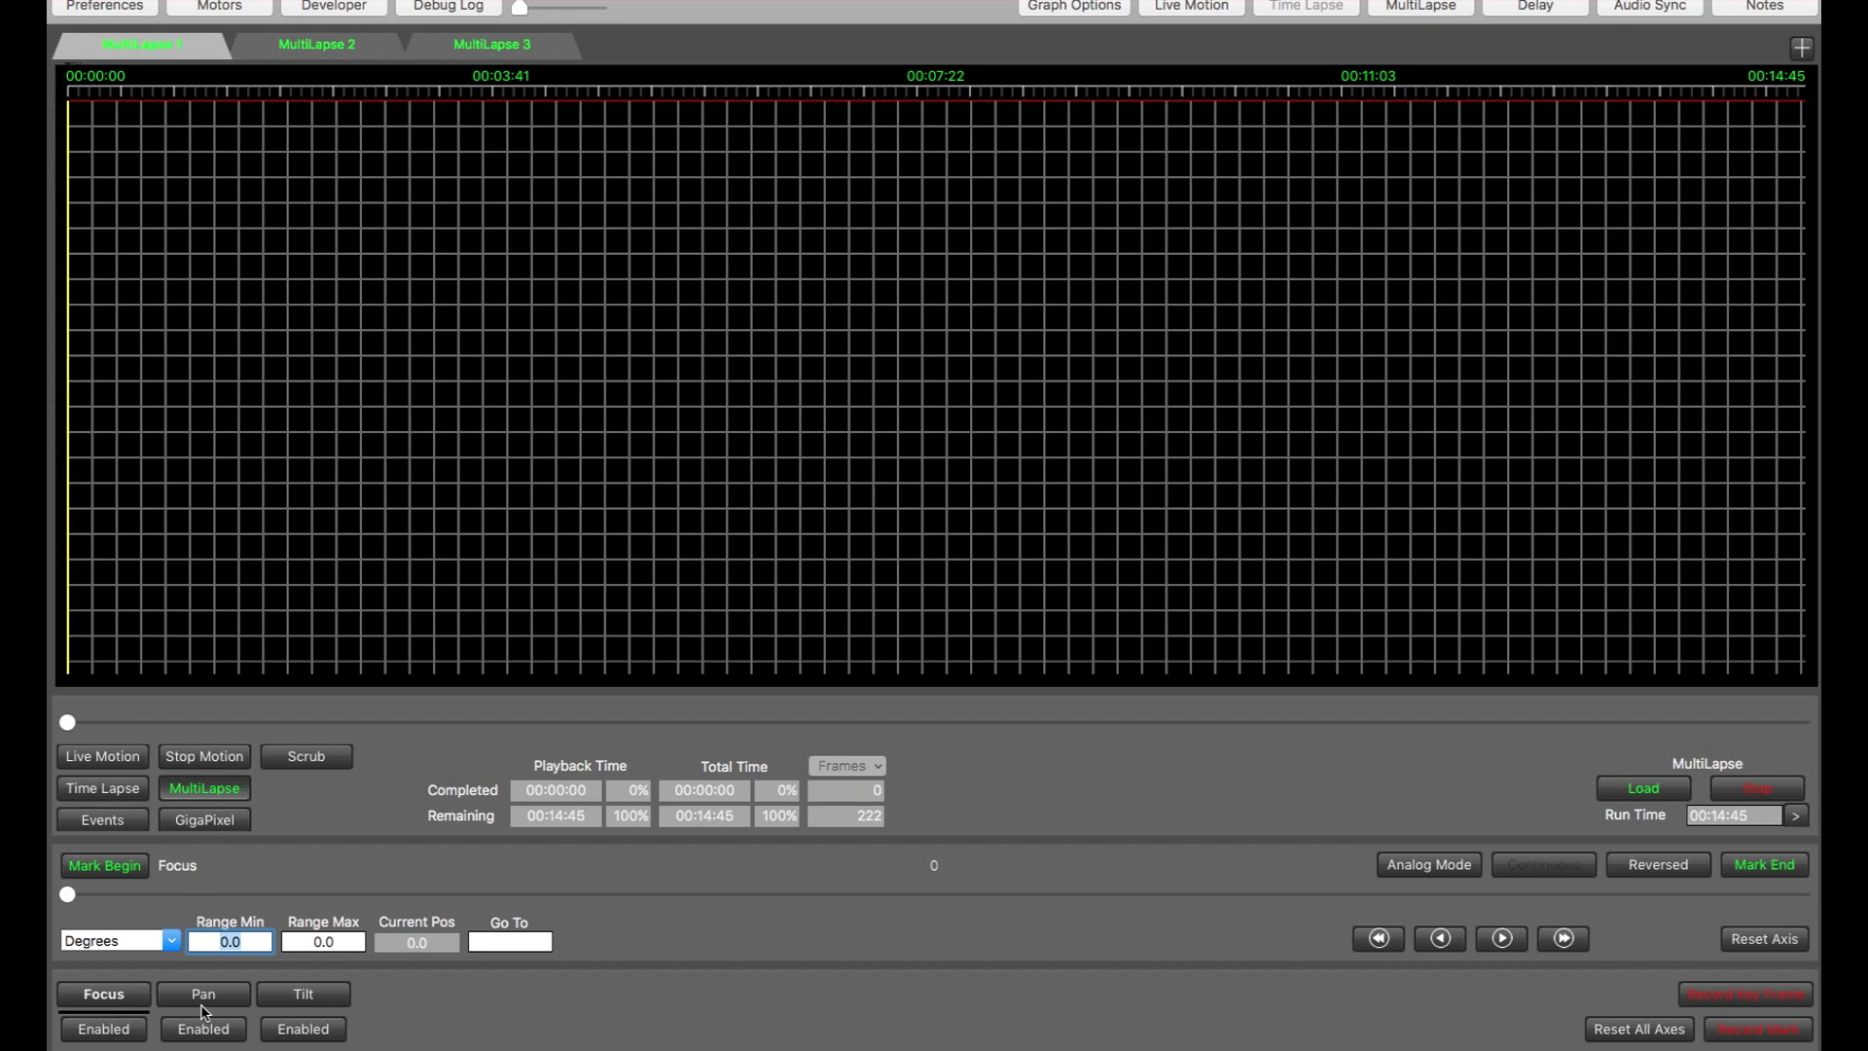
# Enable the Focus axis and record key frames at its minimum position at both the start and end of the timeline.
pyautogui.click(101, 1029)
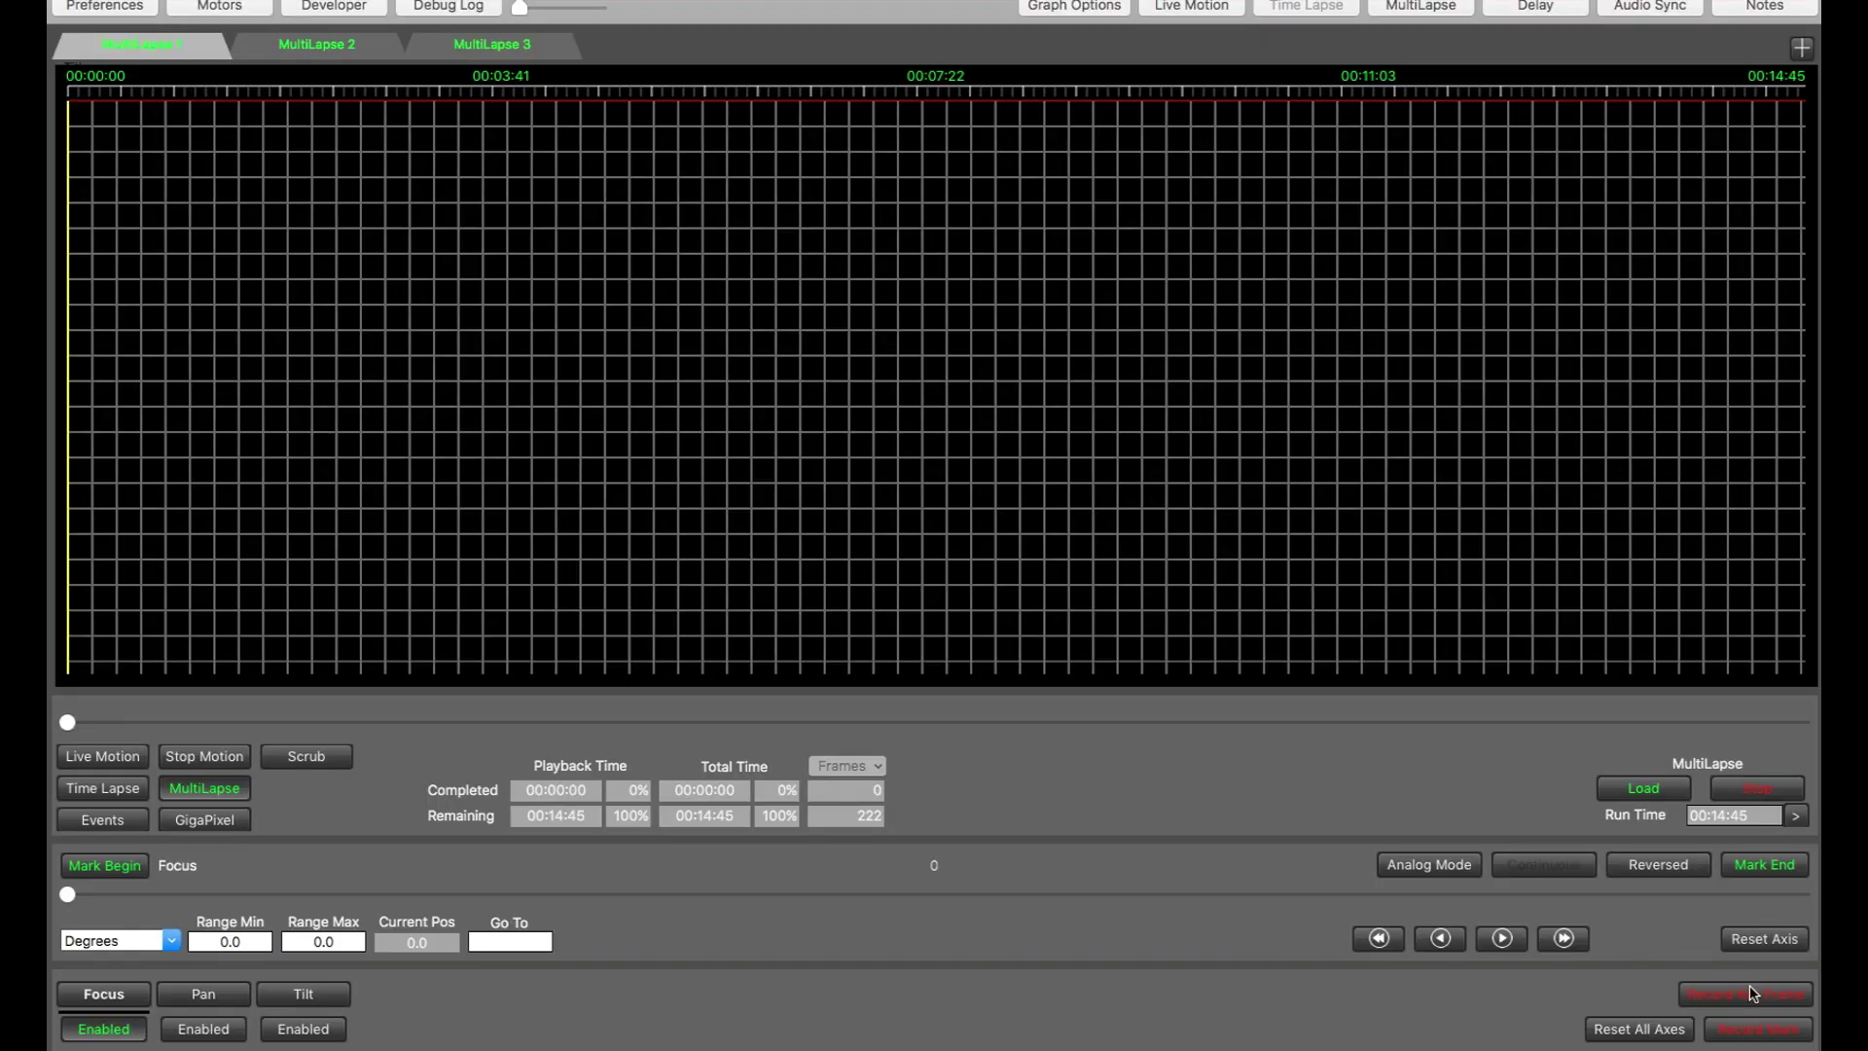
pyautogui.click(1749, 990)
pyautogui.moveTo(67, 722); pyautogui.dragTo(1083, 722)
pyautogui.moveTo(1189, 679); pyautogui.dragTo(1803, 722)
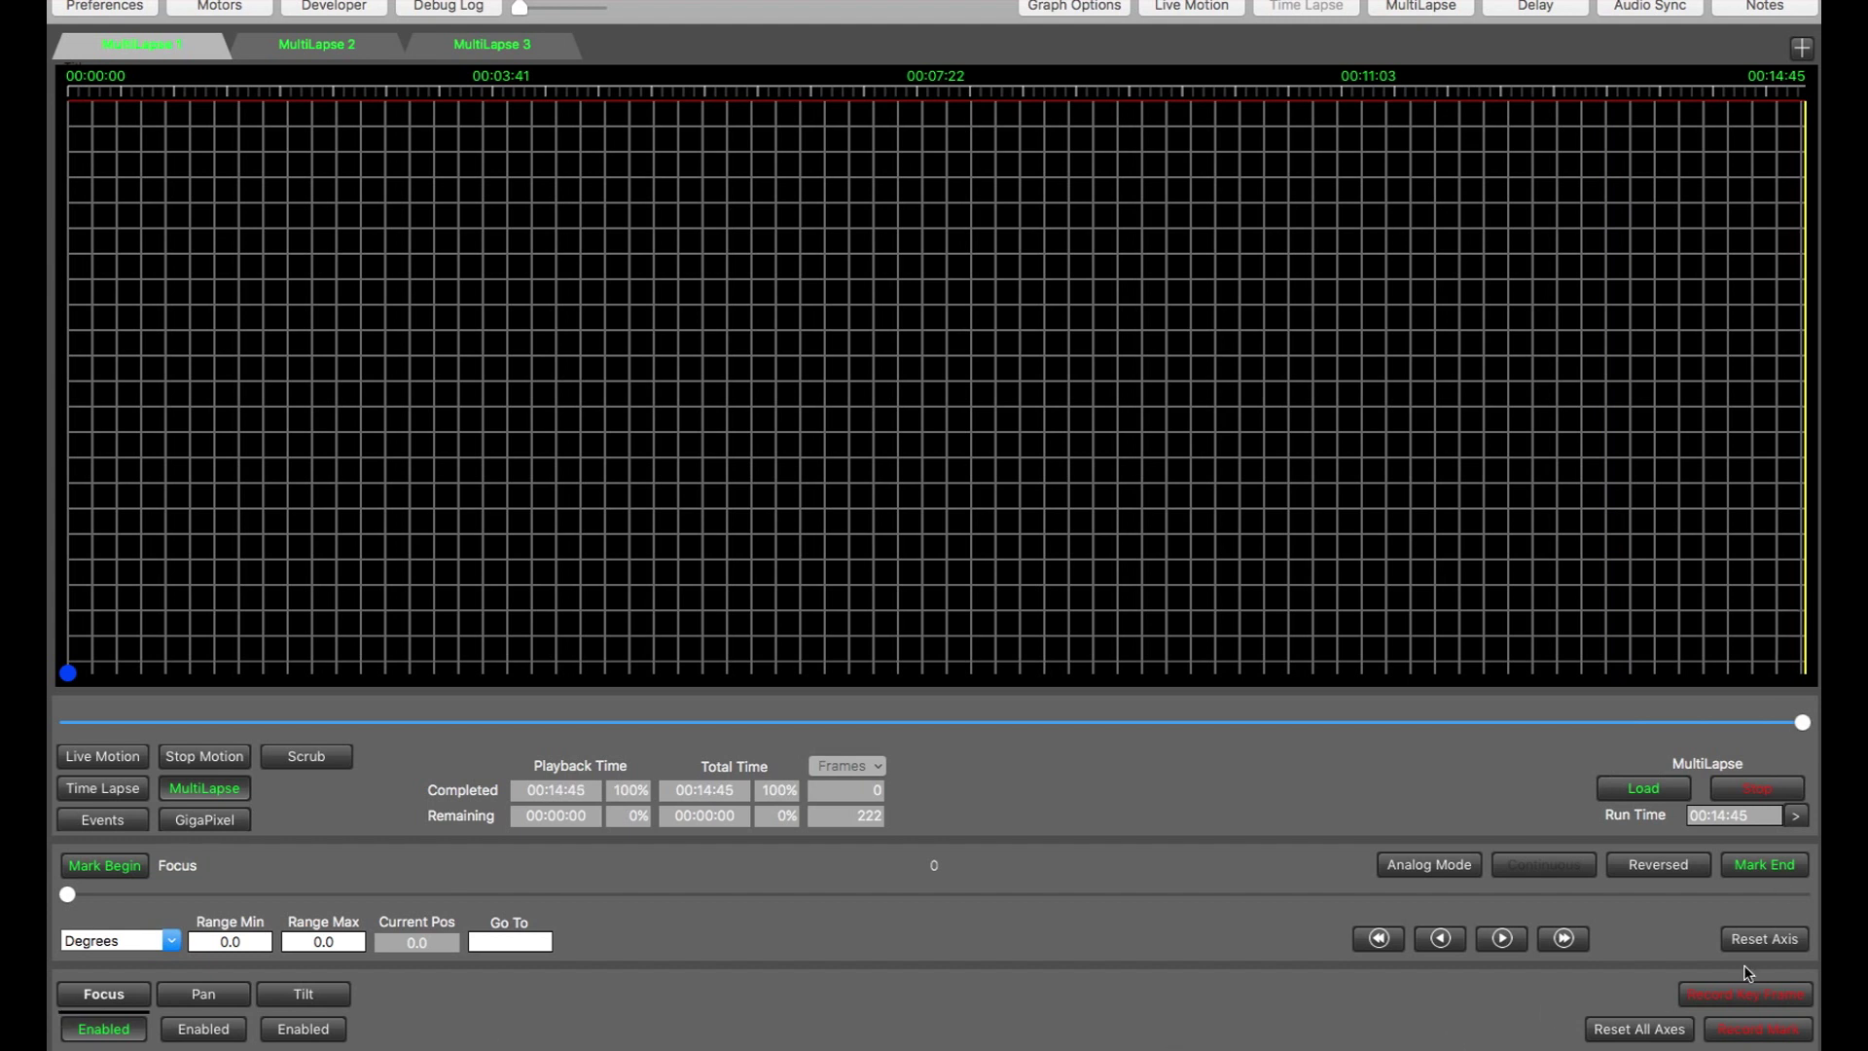
pyautogui.click(1746, 997)
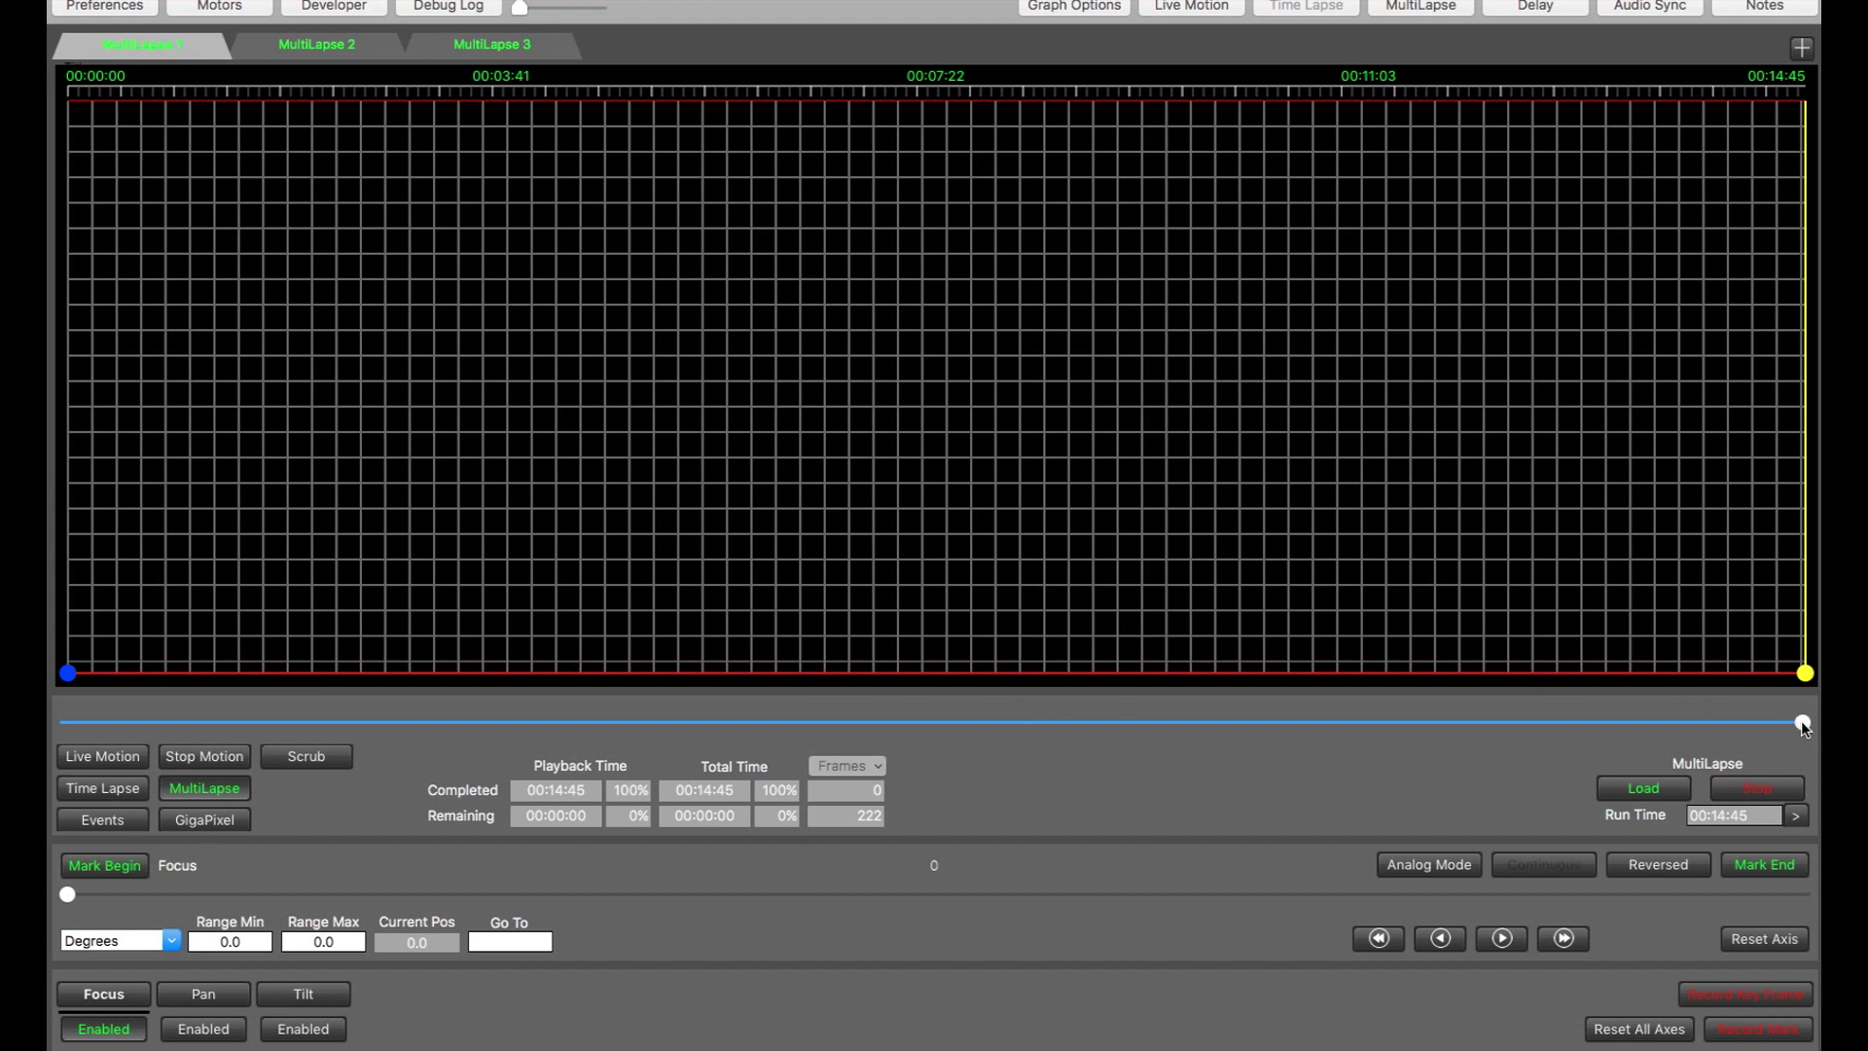
# Record Pan key frames at about 40% of its travel at the timeline start and about 60% at the end.
pyautogui.moveTo(1803, 722); pyautogui.dragTo(68, 722)
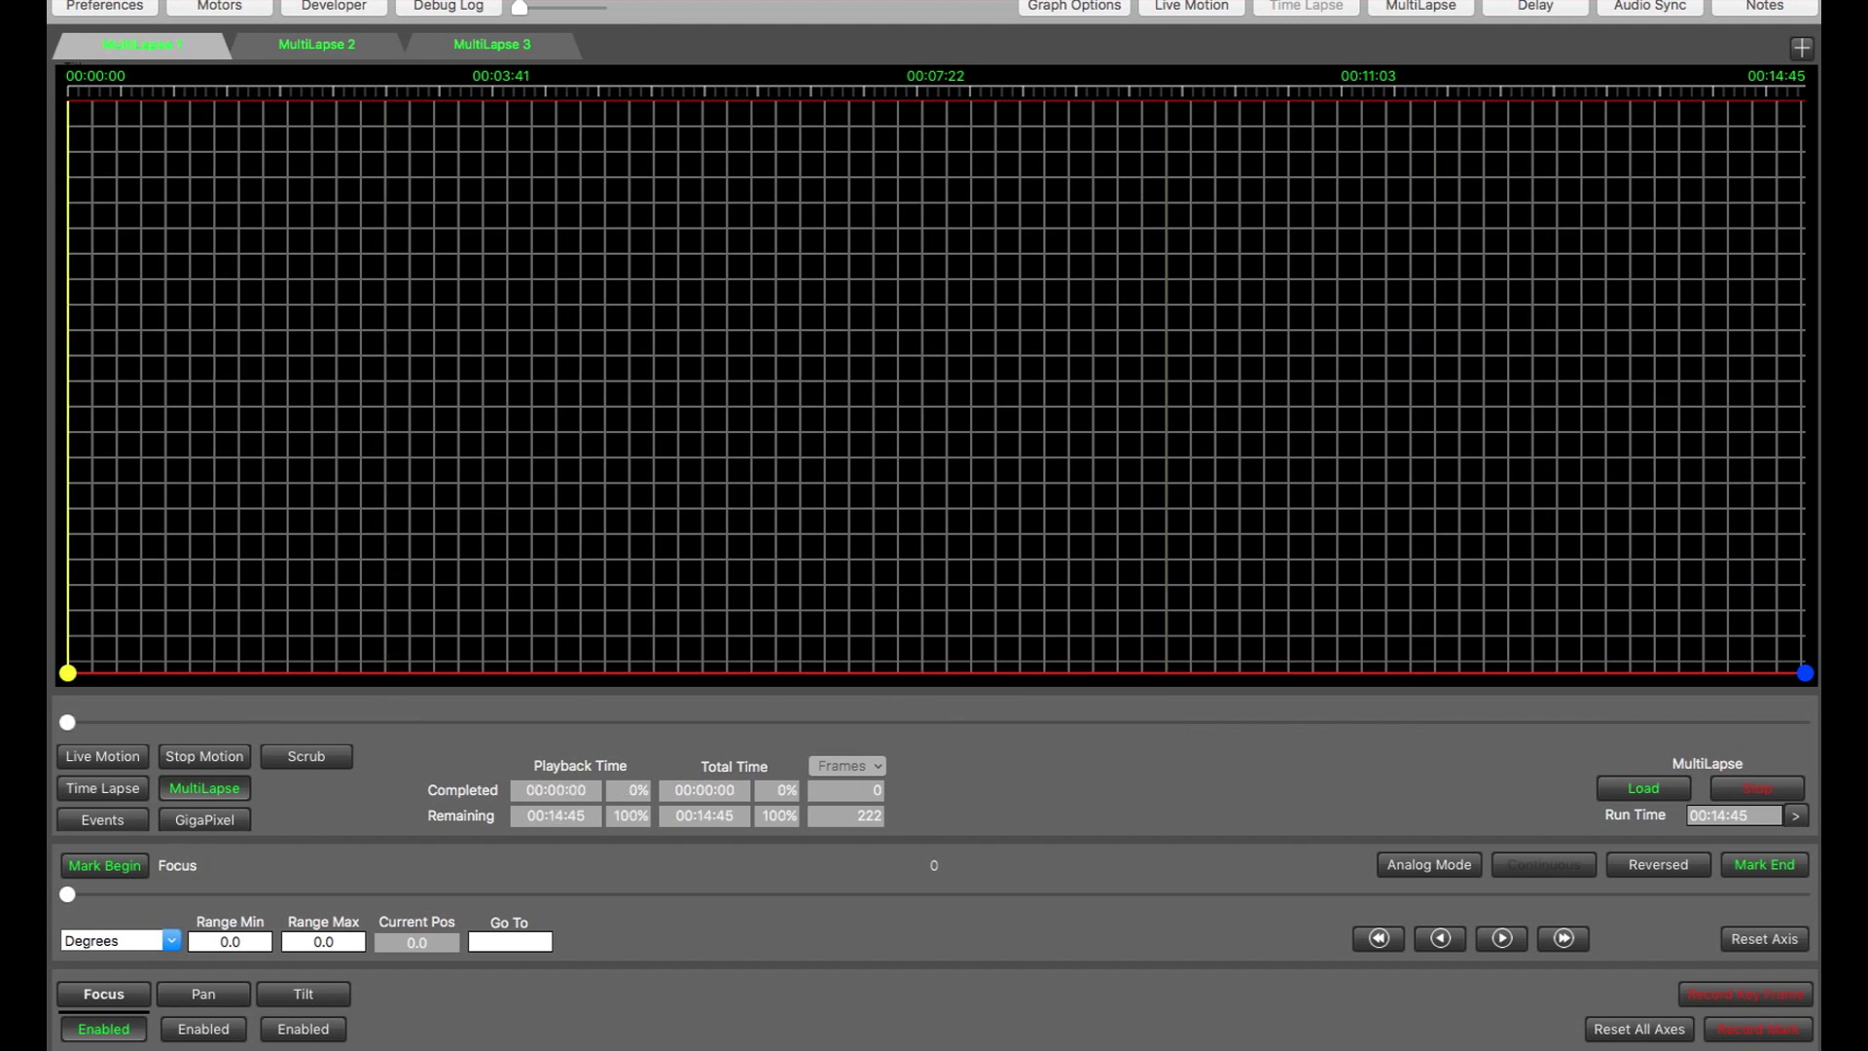
pyautogui.click(241, 1003)
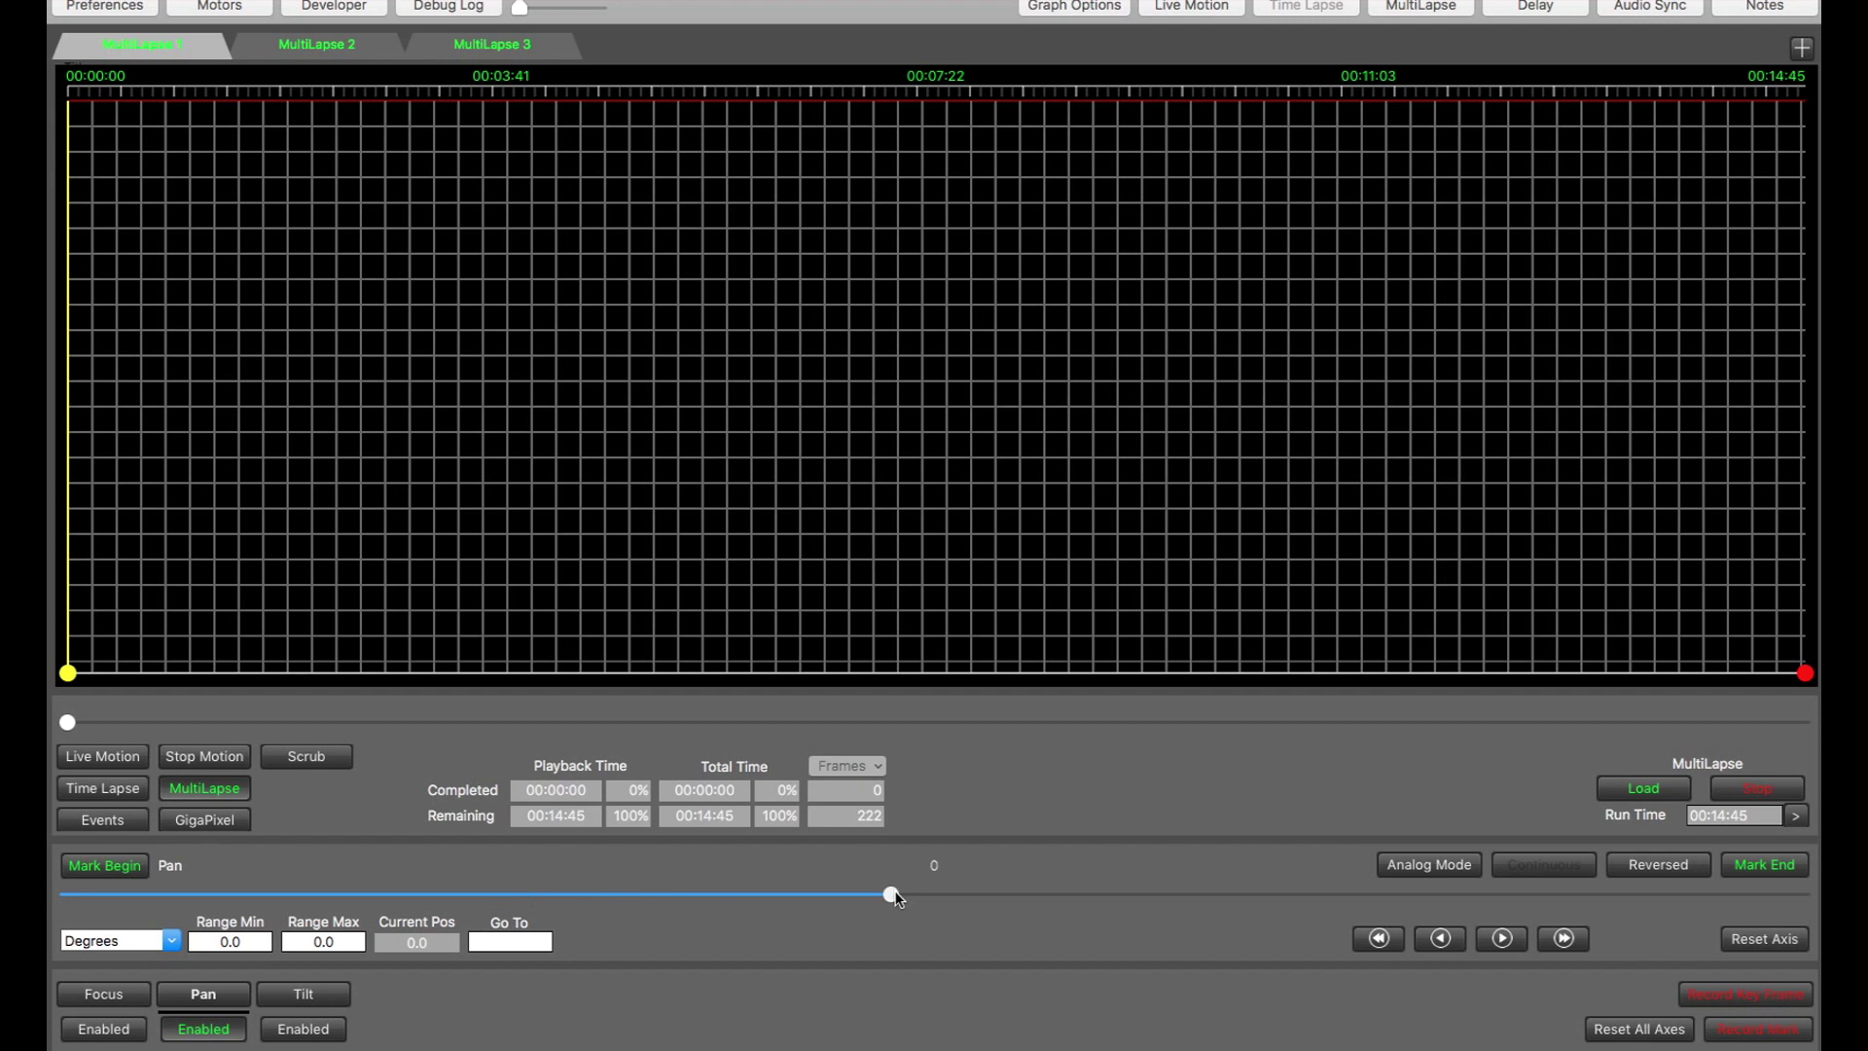
pyautogui.moveTo(895, 896); pyautogui.dragTo(782, 904)
pyautogui.click(1762, 994)
pyautogui.moveTo(67, 722); pyautogui.dragTo(1802, 721)
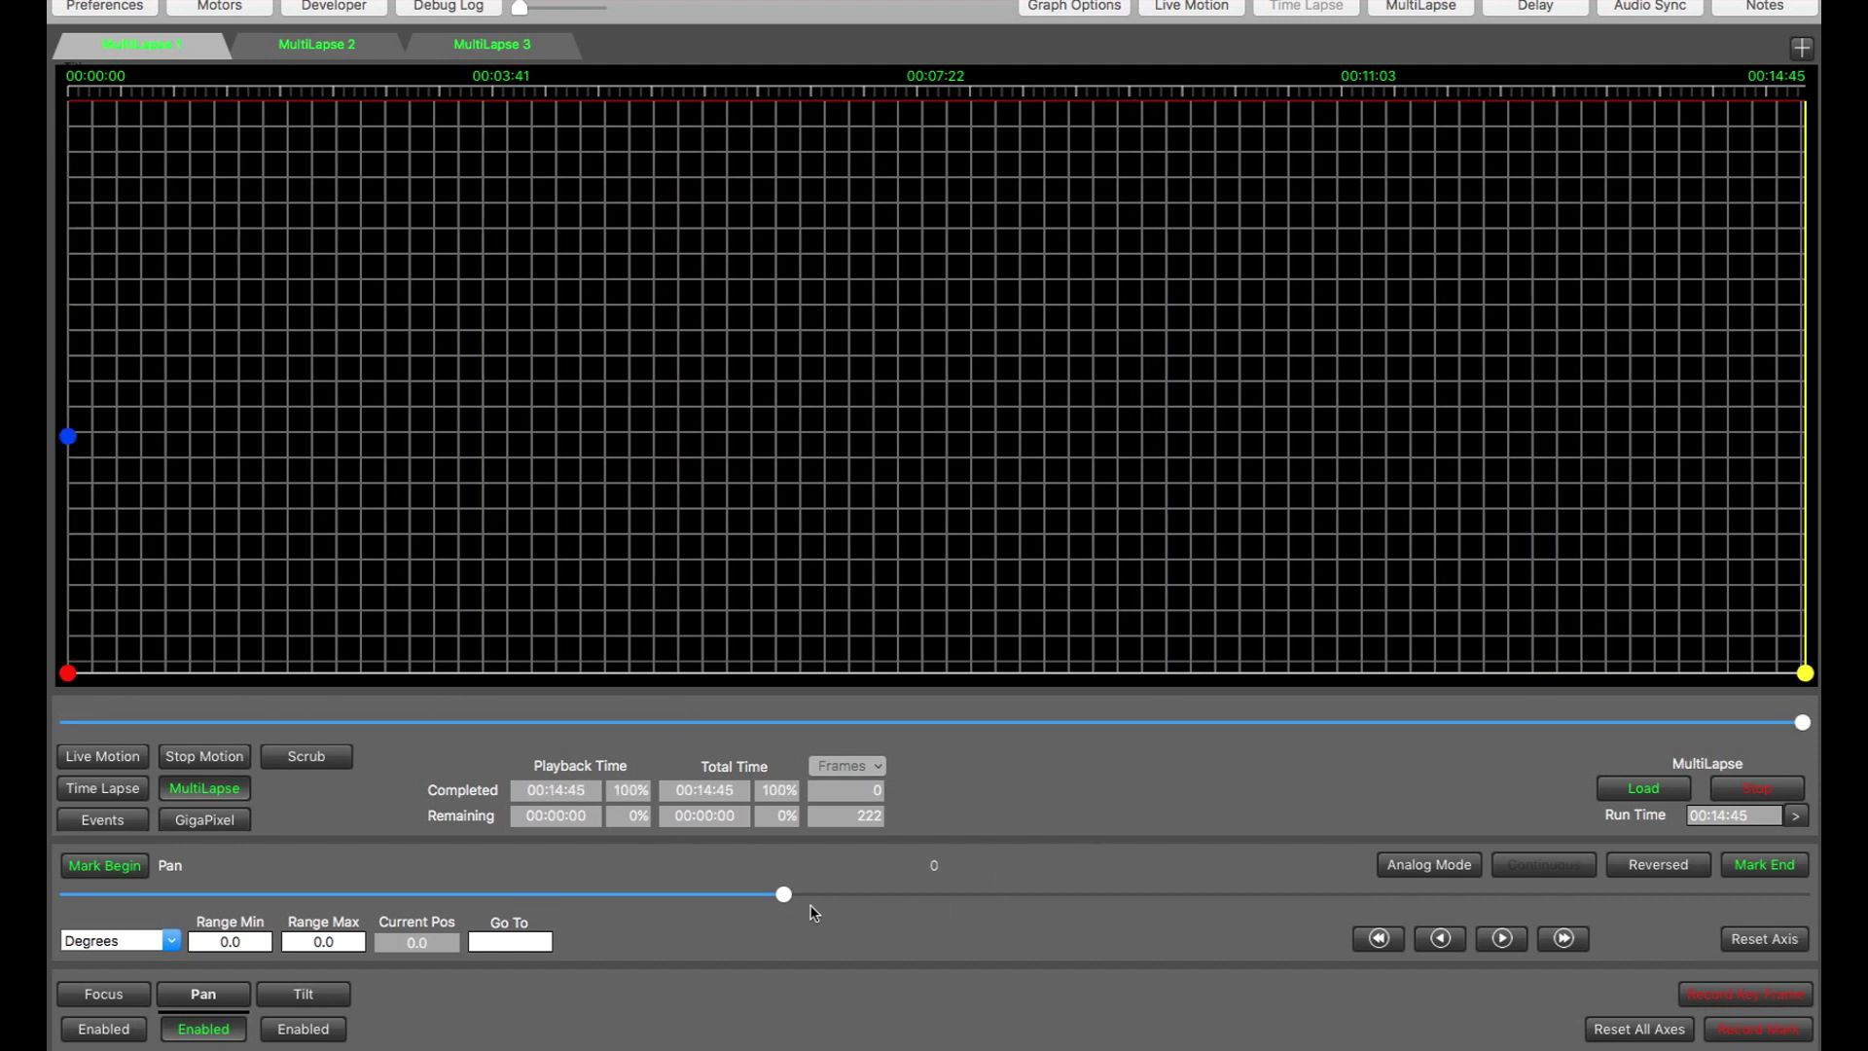
pyautogui.moveTo(785, 891); pyautogui.dragTo(1115, 909)
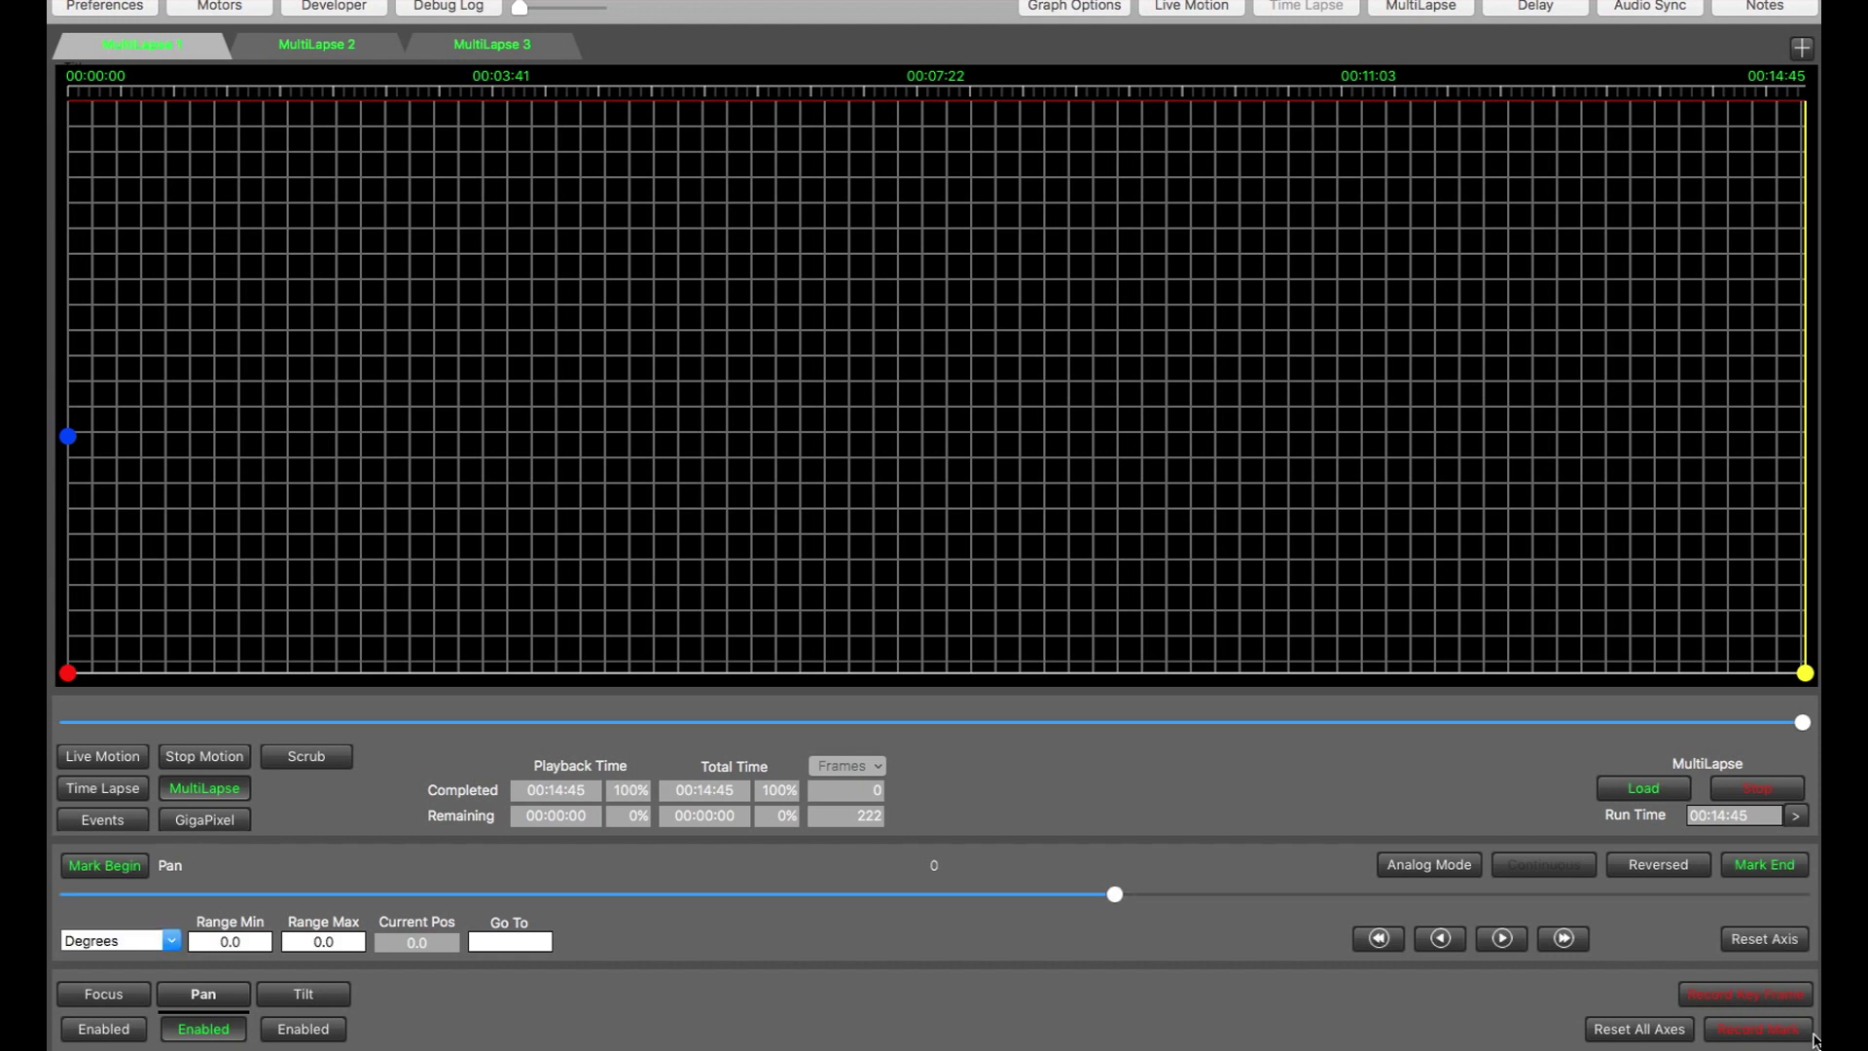
pyautogui.click(1748, 999)
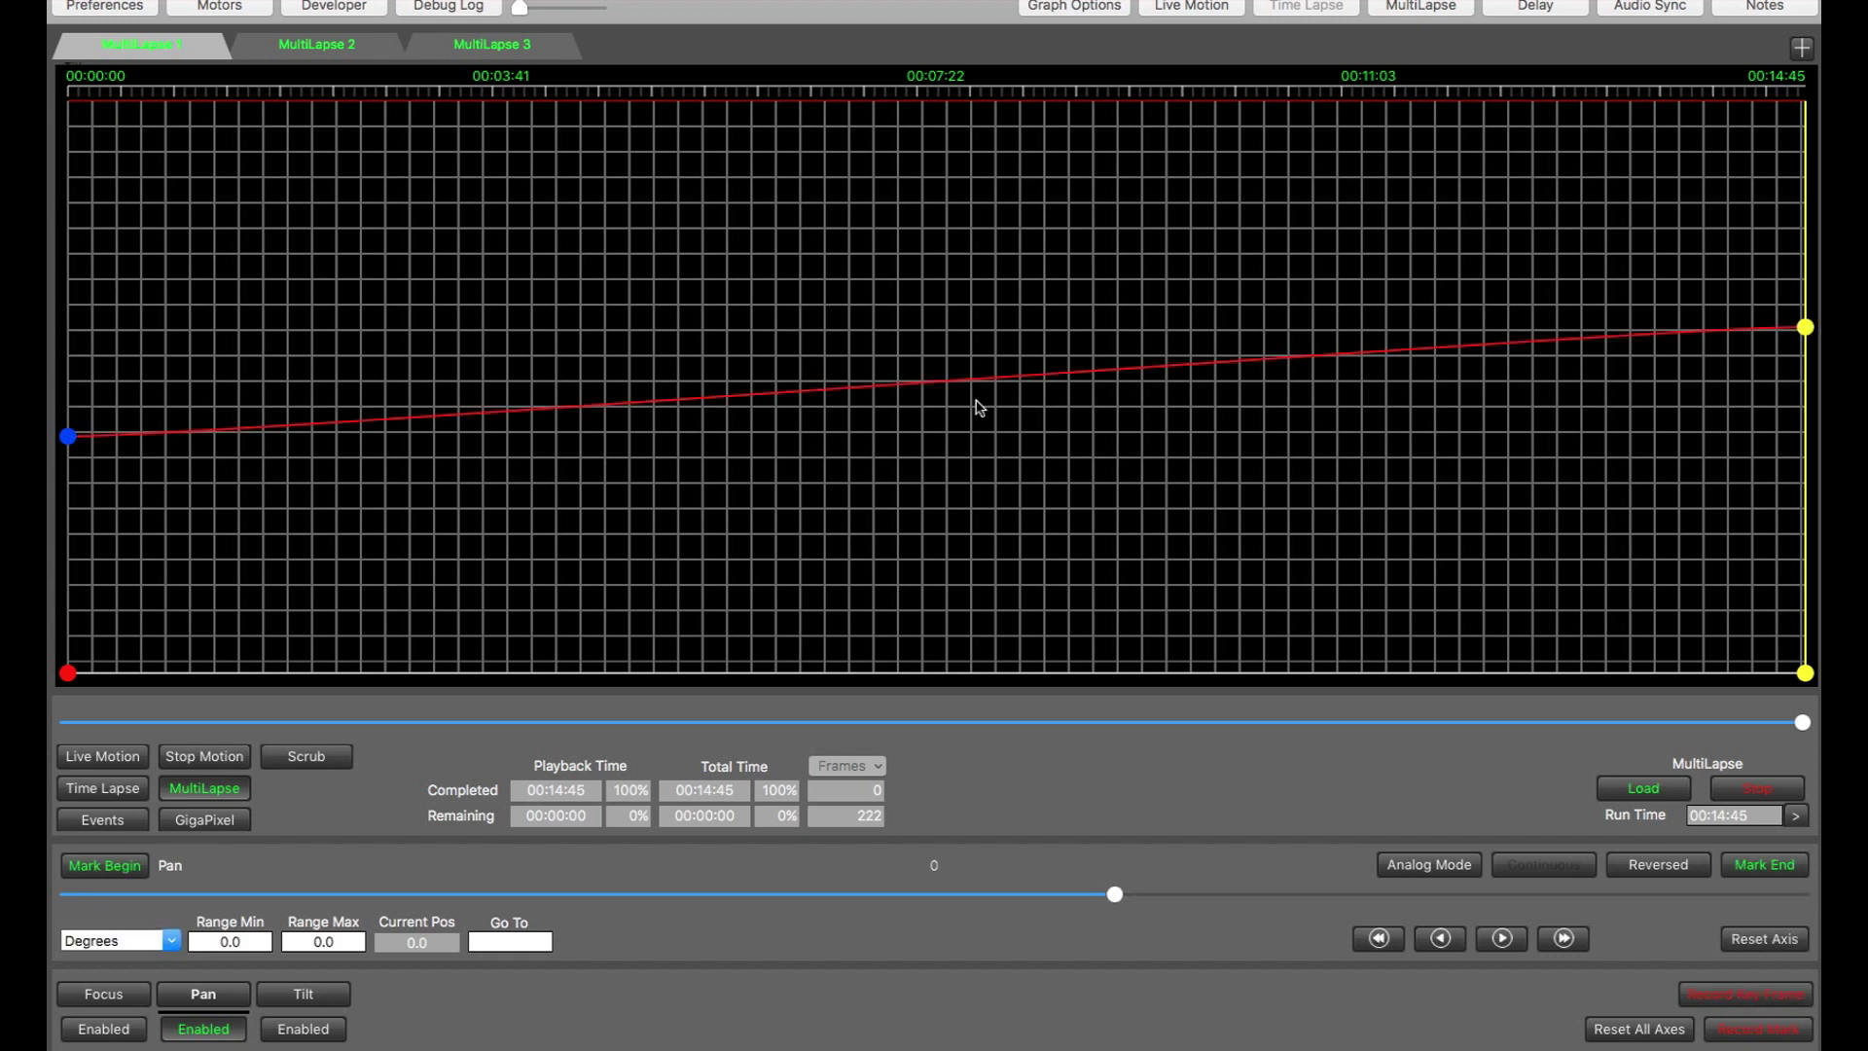
# Record Tilt key frames at the minimum position at the timeline start and at the maximum position at the end.
pyautogui.click(306, 995)
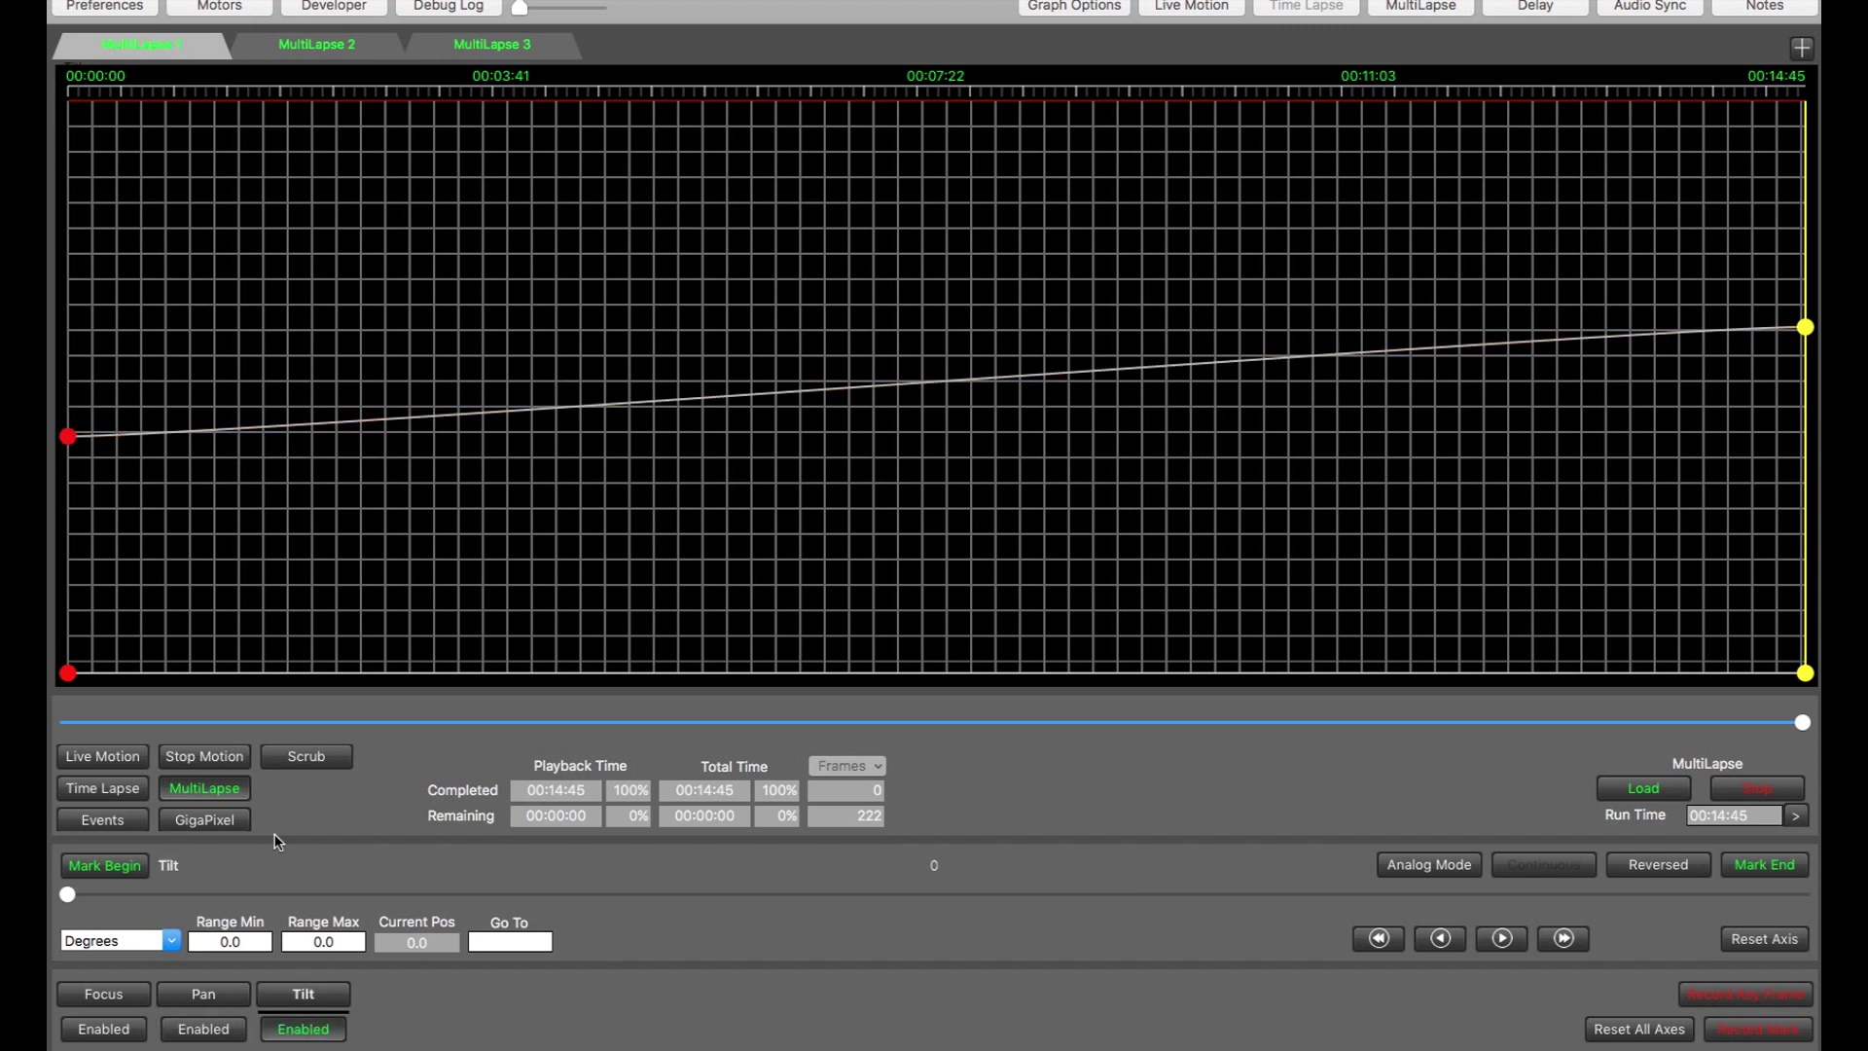
pyautogui.moveTo(458, 716); pyautogui.dragTo(67, 722)
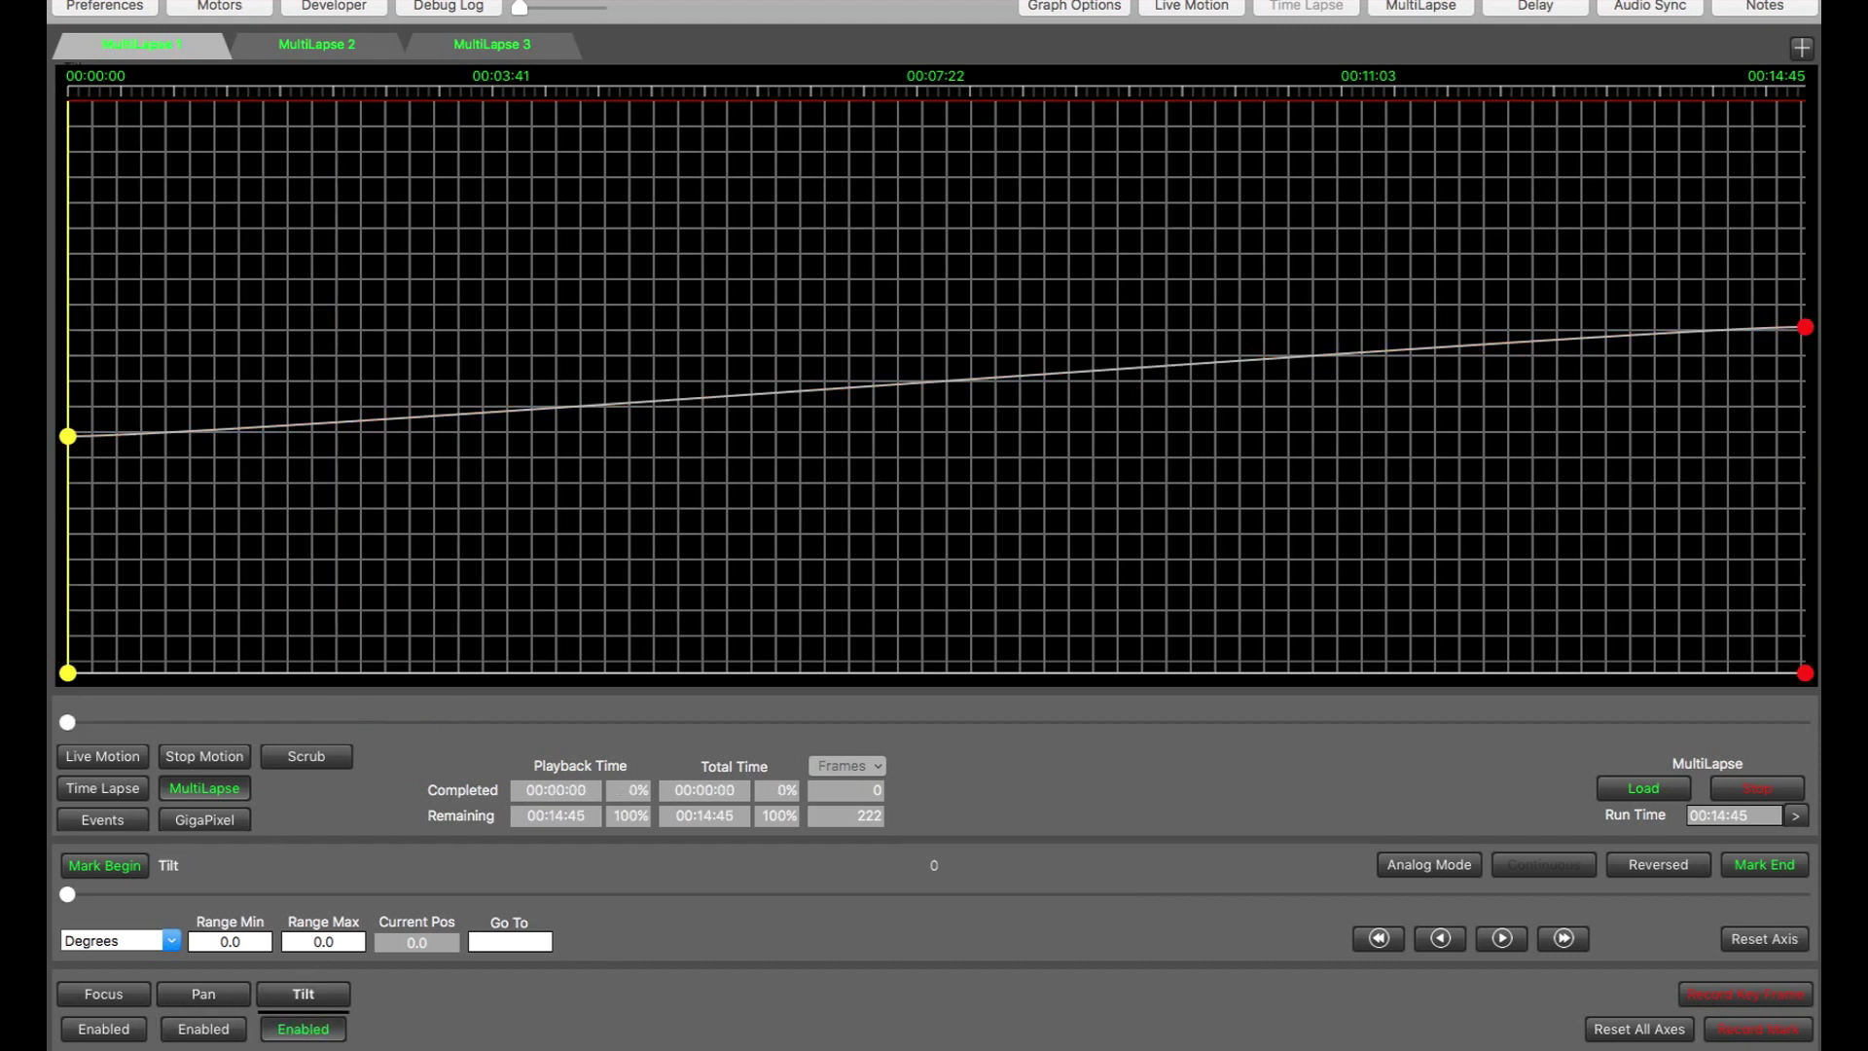
pyautogui.moveTo(90, 885); pyautogui.dragTo(289, 889)
pyautogui.moveTo(68, 725); pyautogui.dragTo(1805, 684)
pyautogui.moveTo(76, 896); pyautogui.dragTo(313, 894)
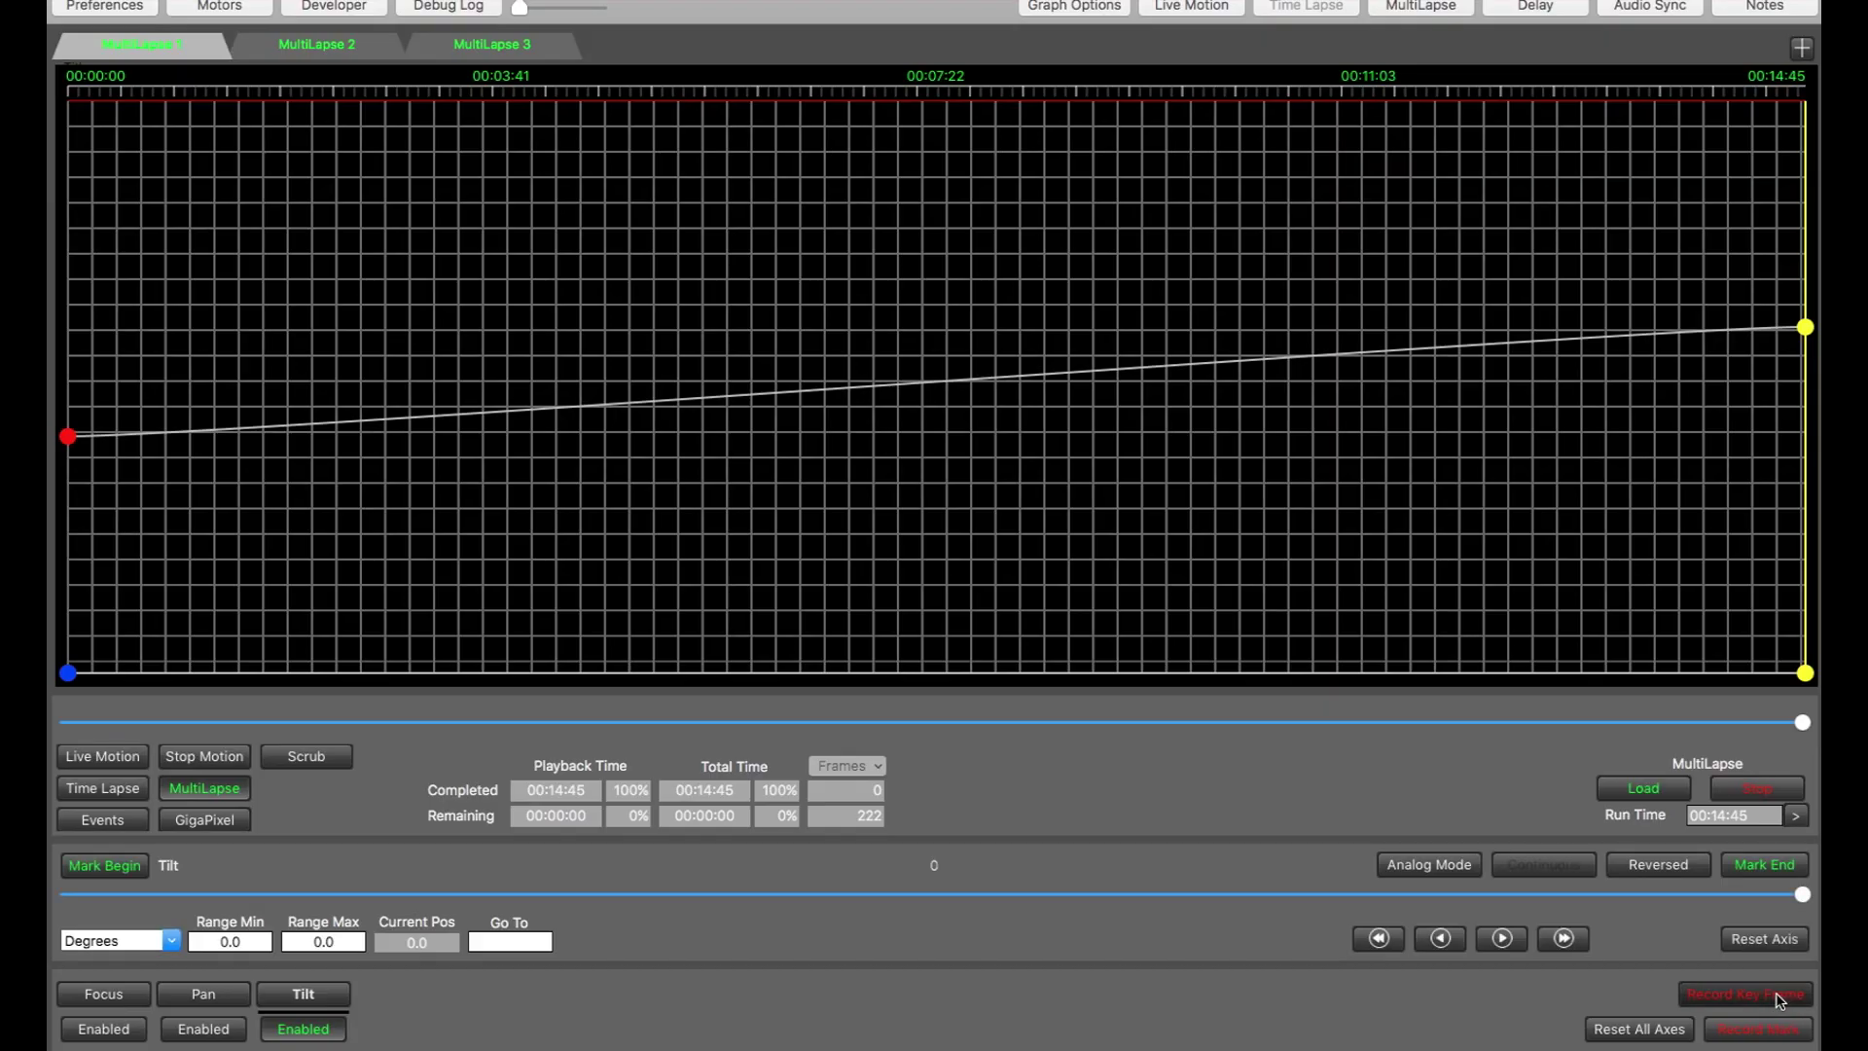
pyautogui.click(1779, 996)
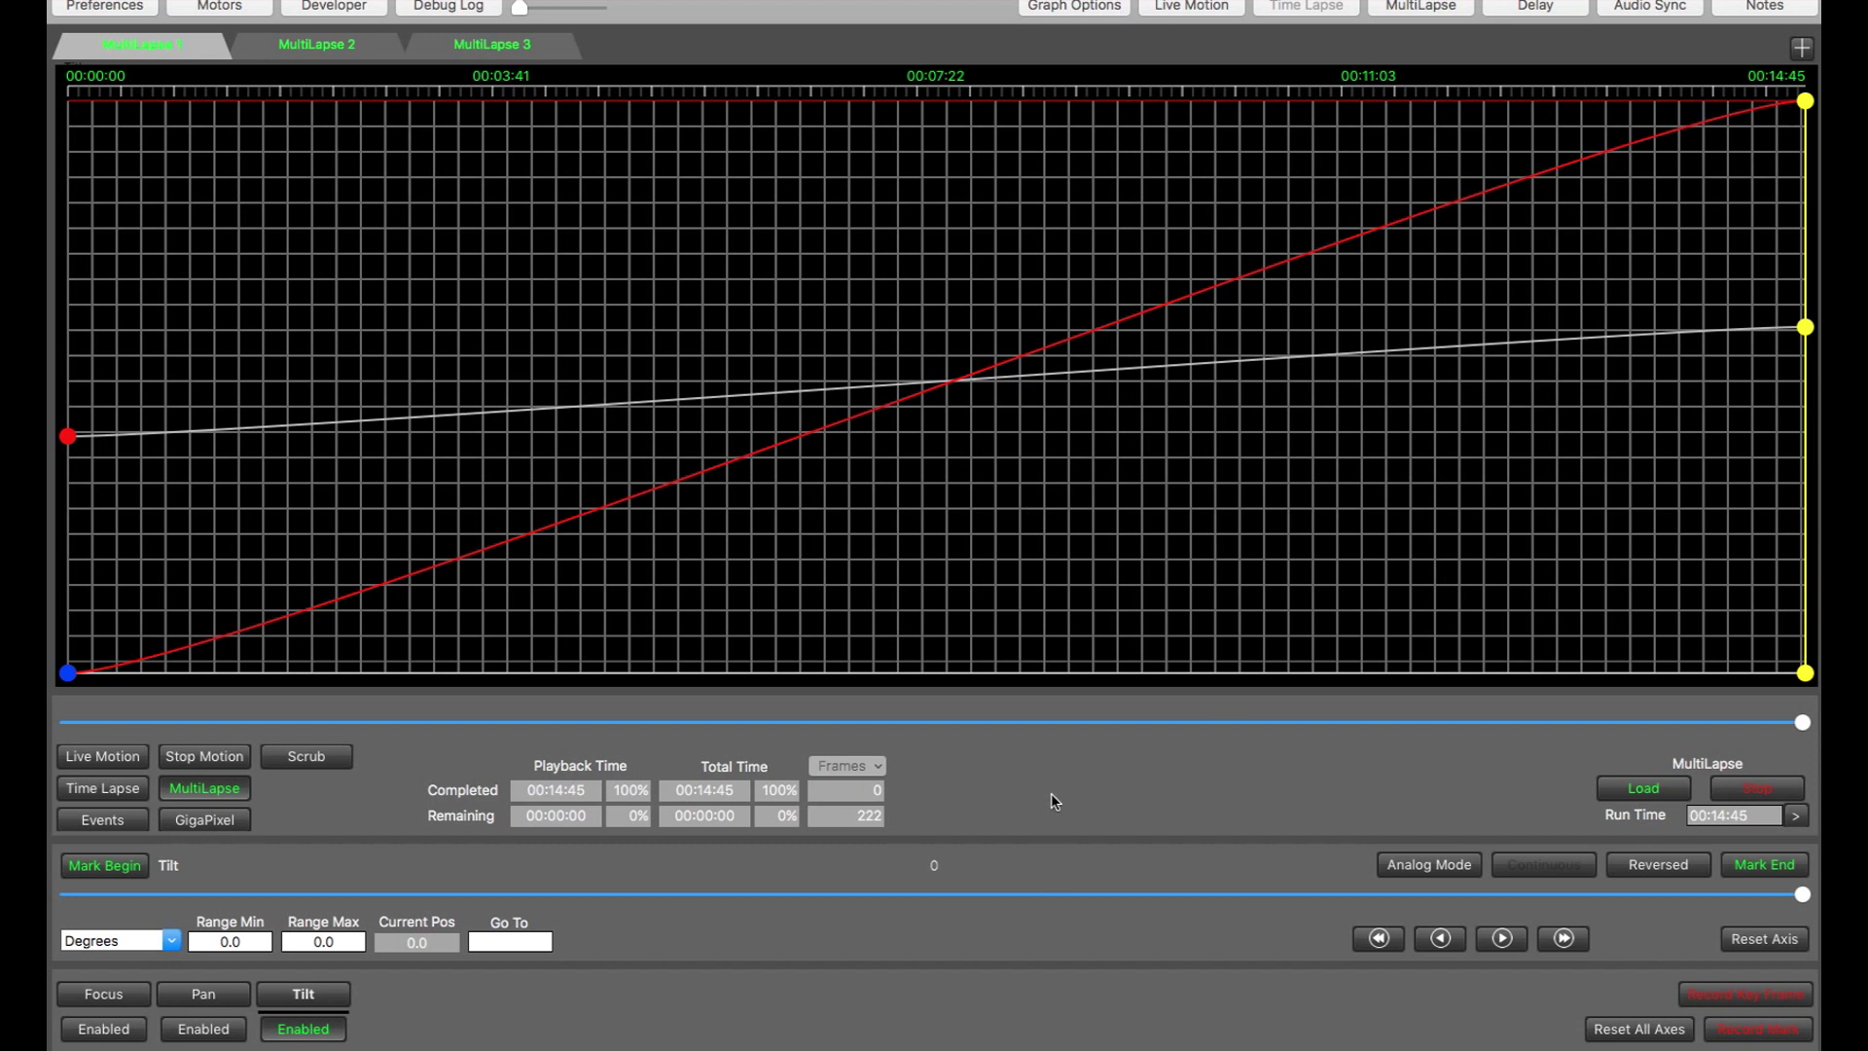
# Enable the Pan and Focus axes alongside Tilt in MultiLapse 1.
pyautogui.click(212, 1031)
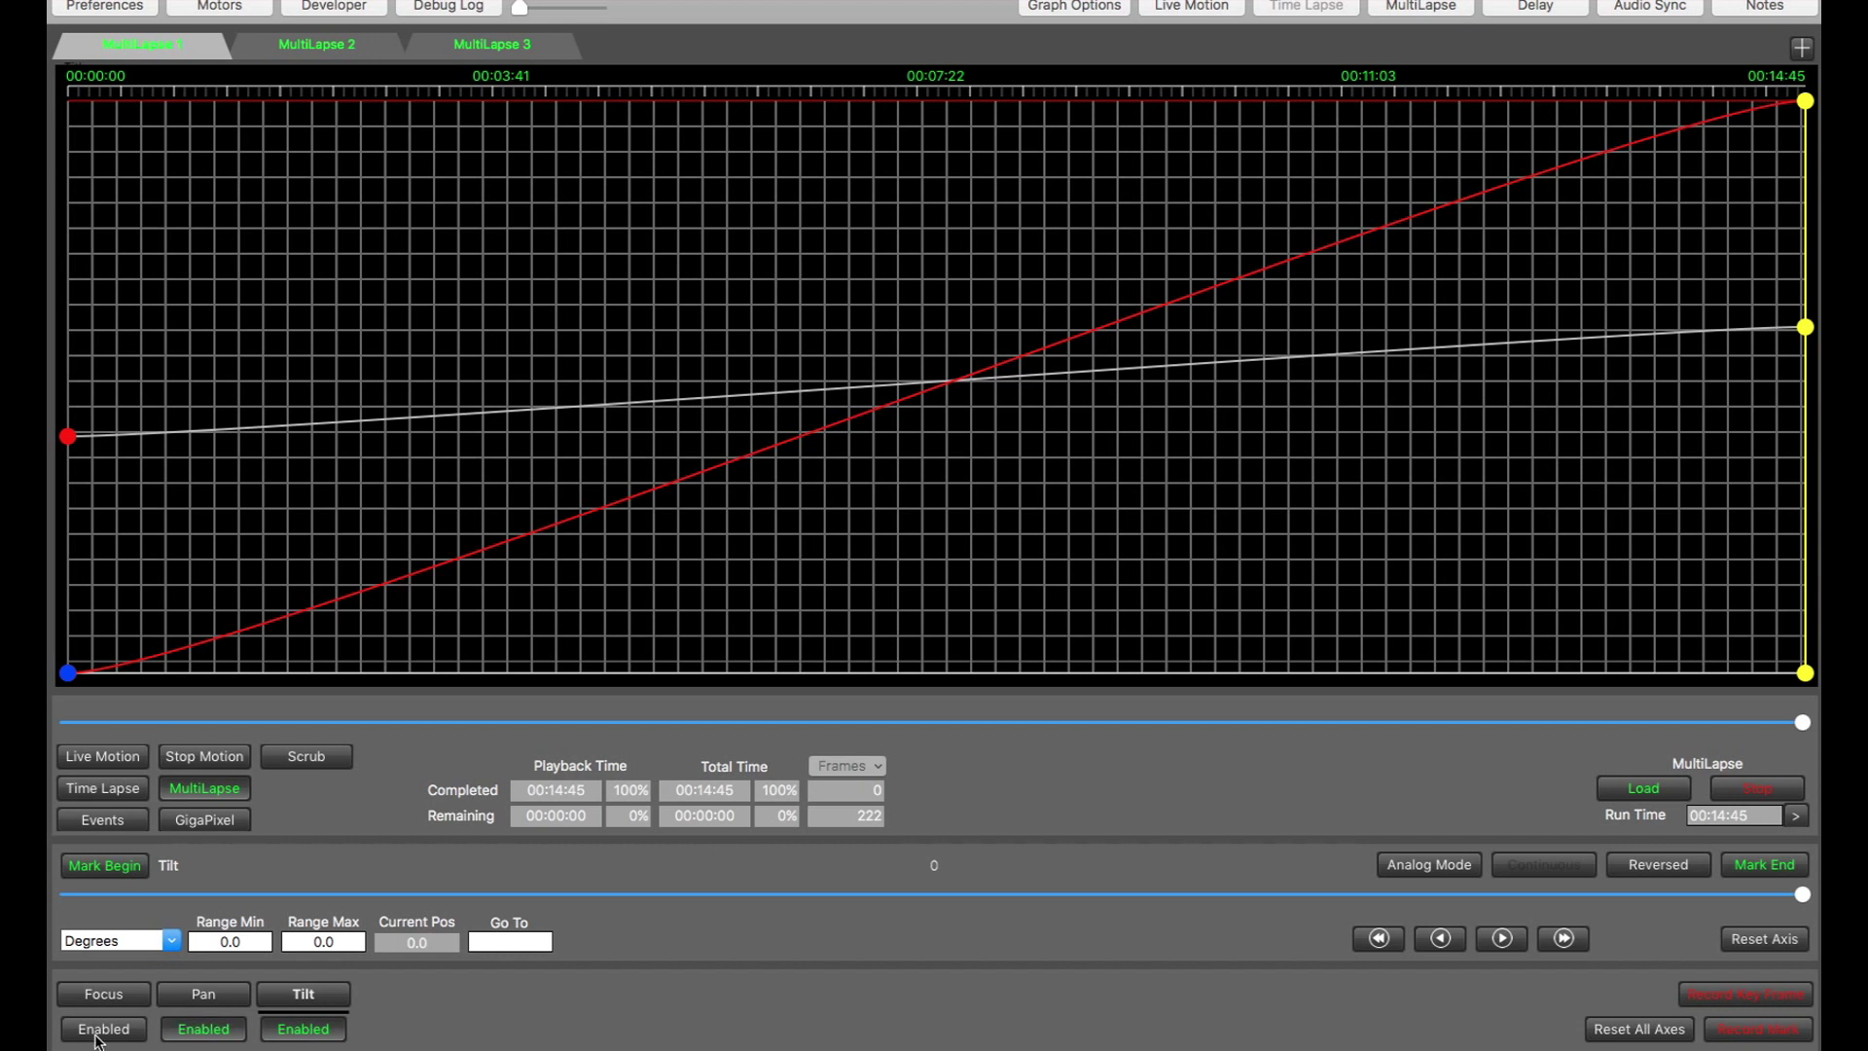
pyautogui.click(98, 1034)
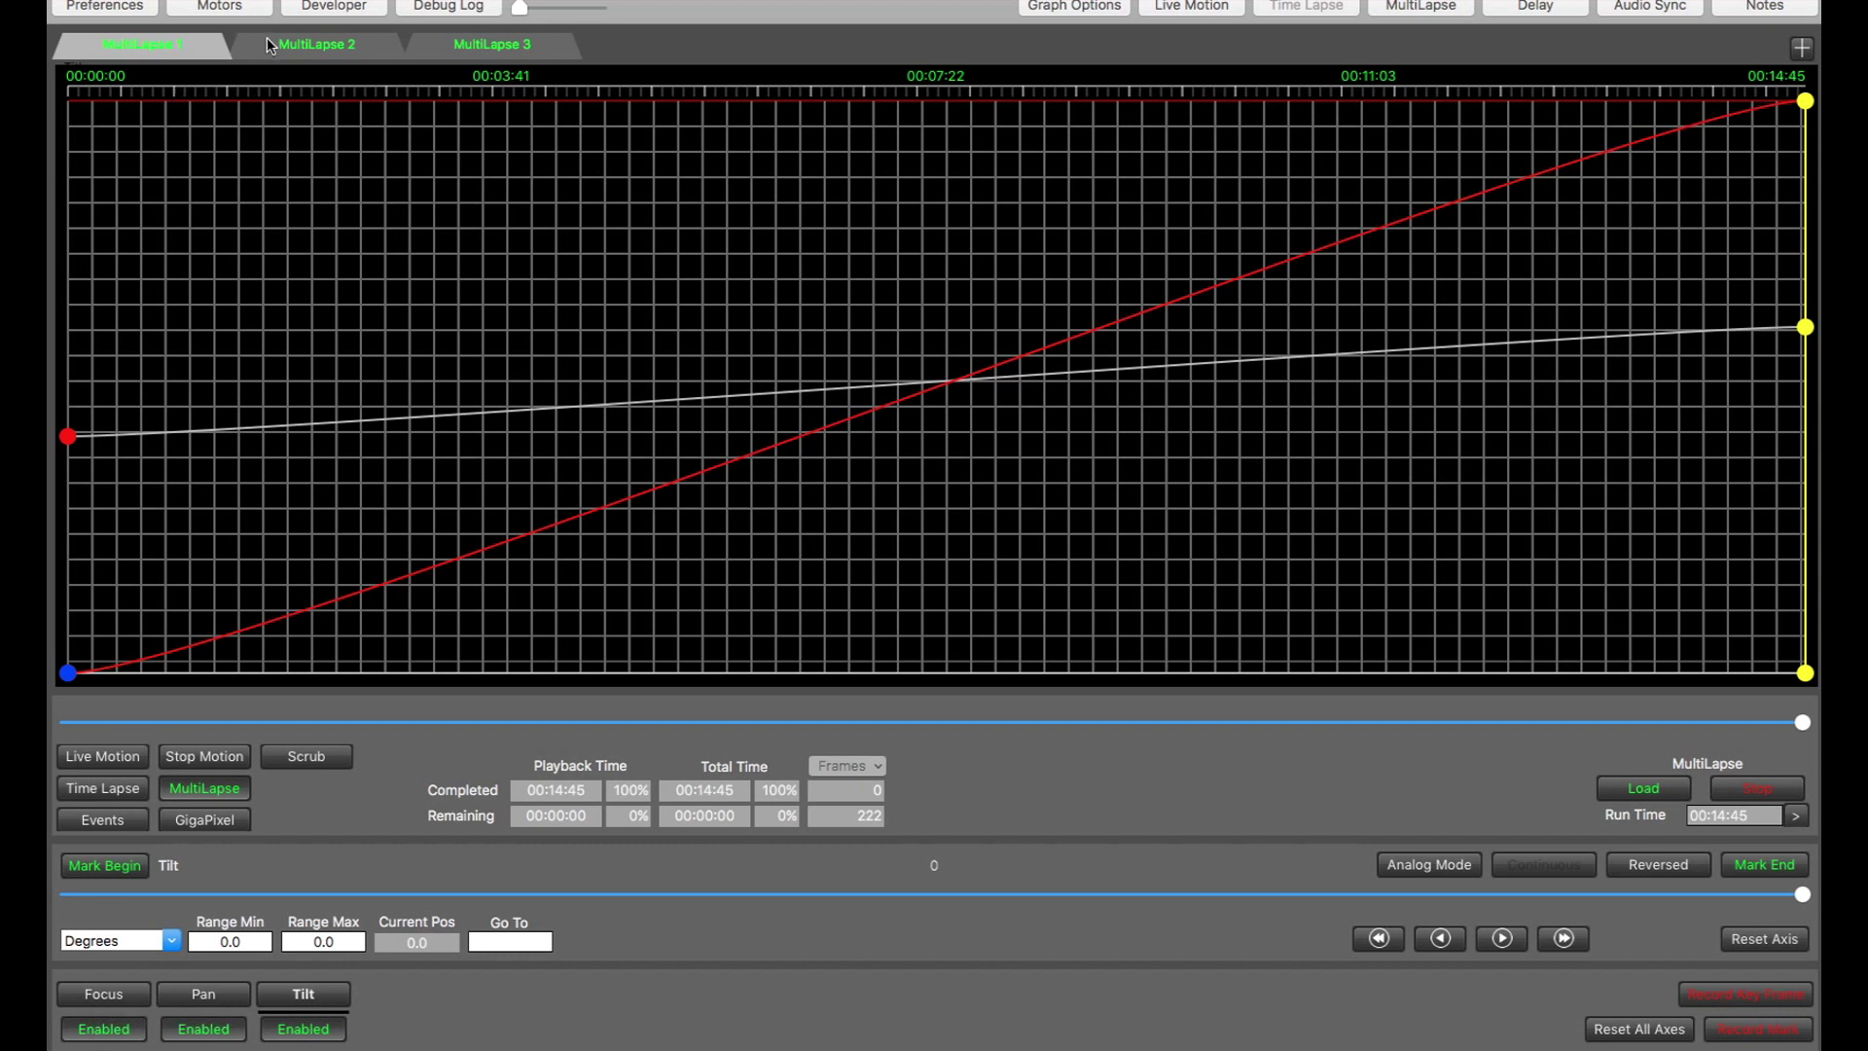
pyautogui.click(189, 50)
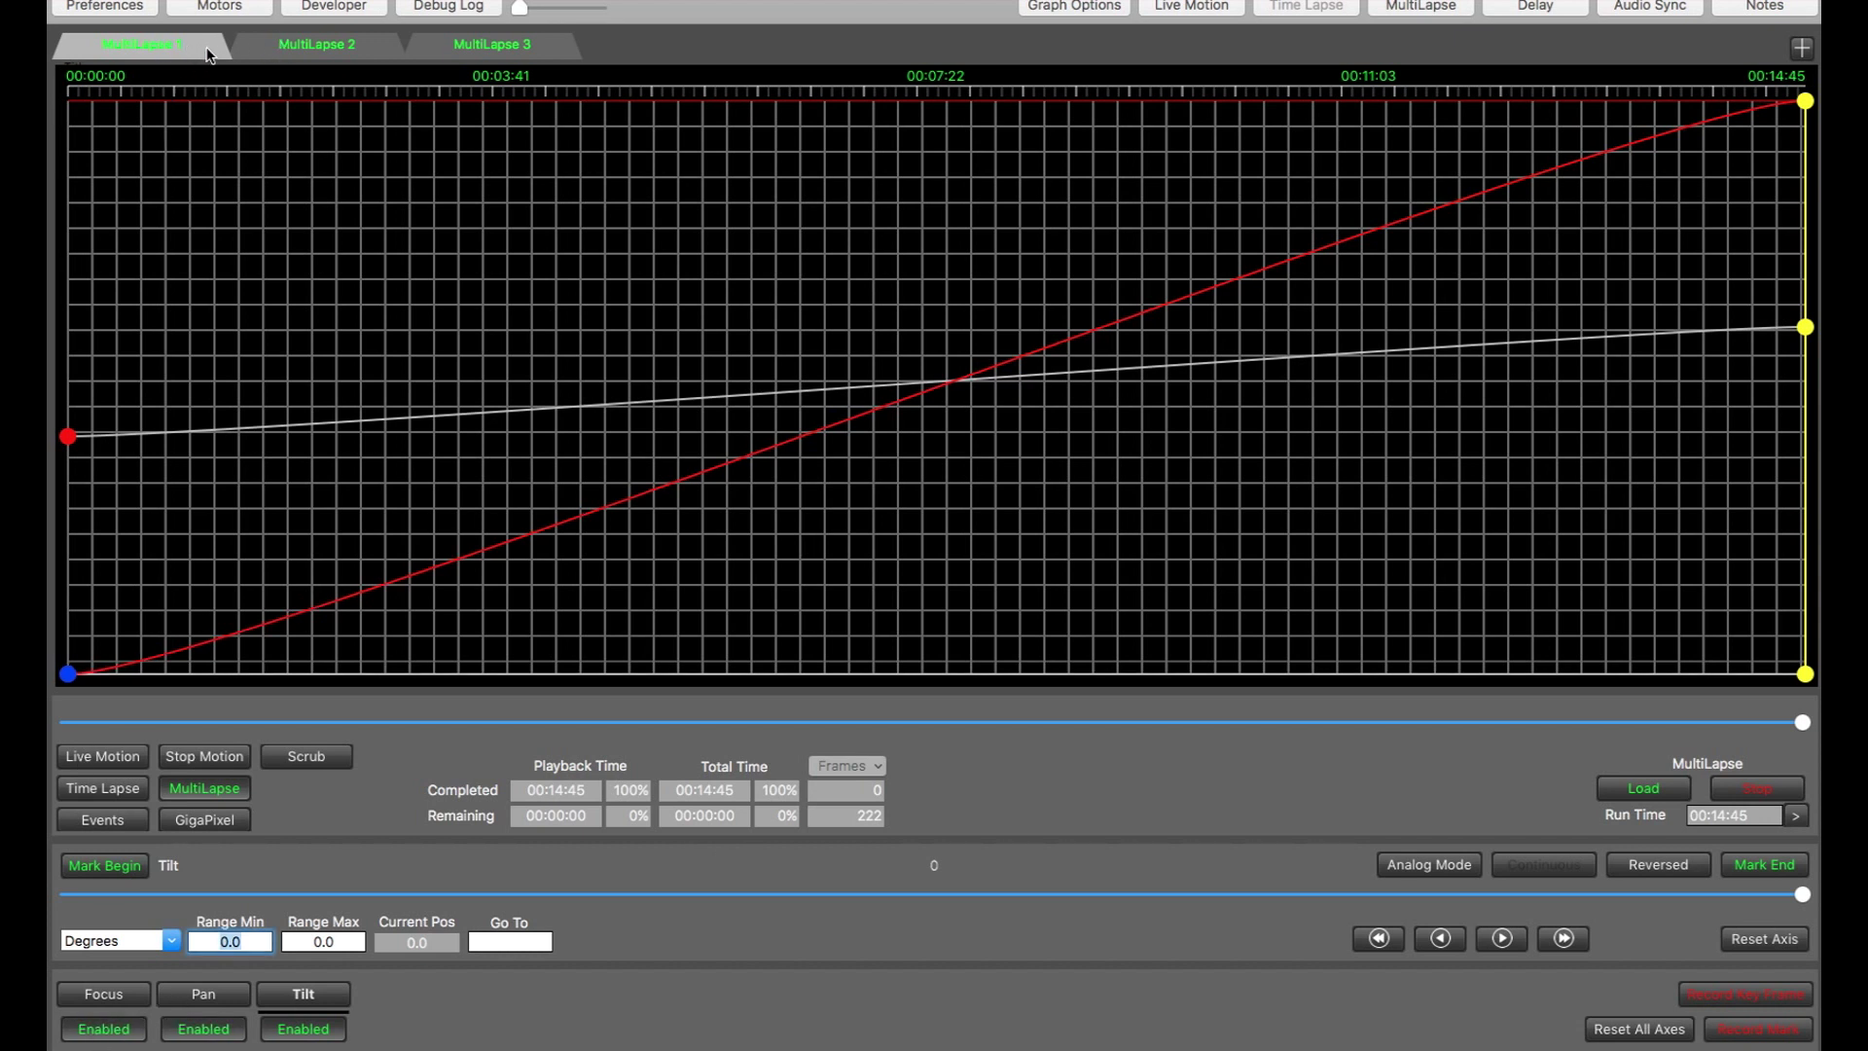
# Copy the move from MultiLapse 1 into MultiLapse 2, overwriting its contents.
pyautogui.doubleClick(347, 49)
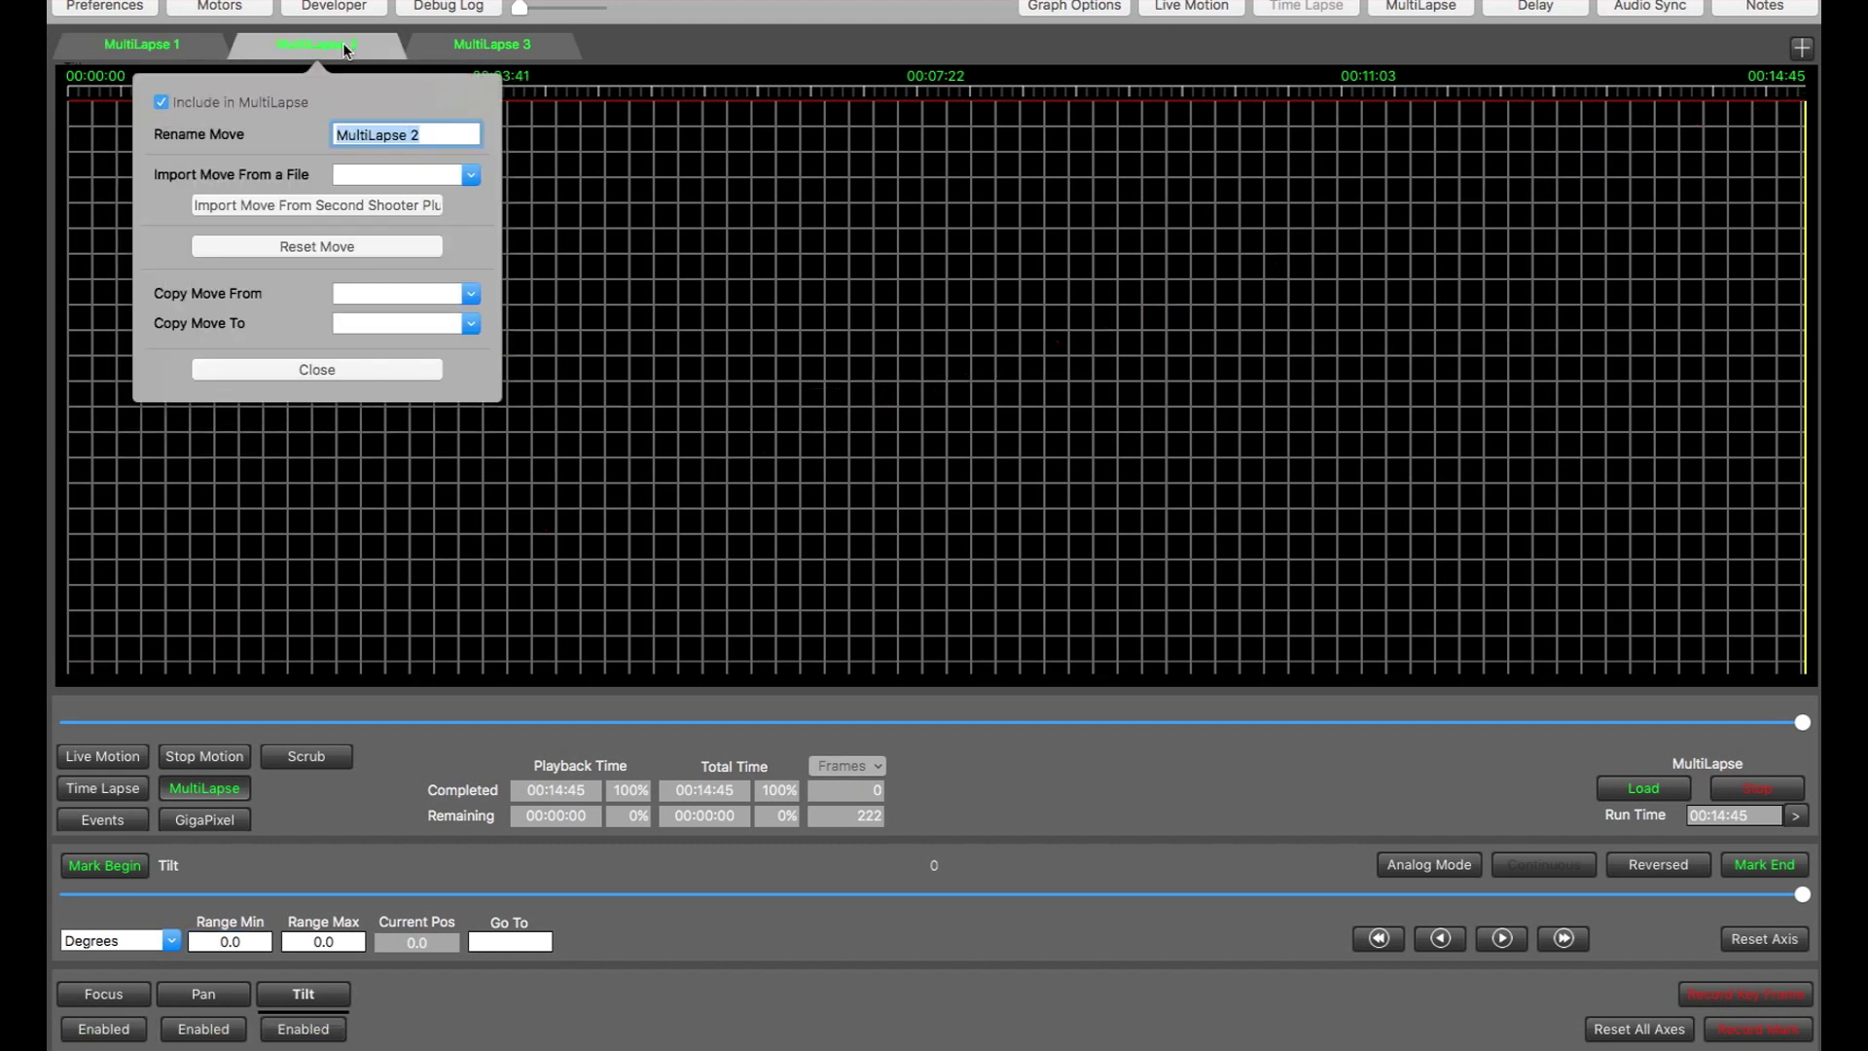
pyautogui.click(465, 294)
pyautogui.click(430, 316)
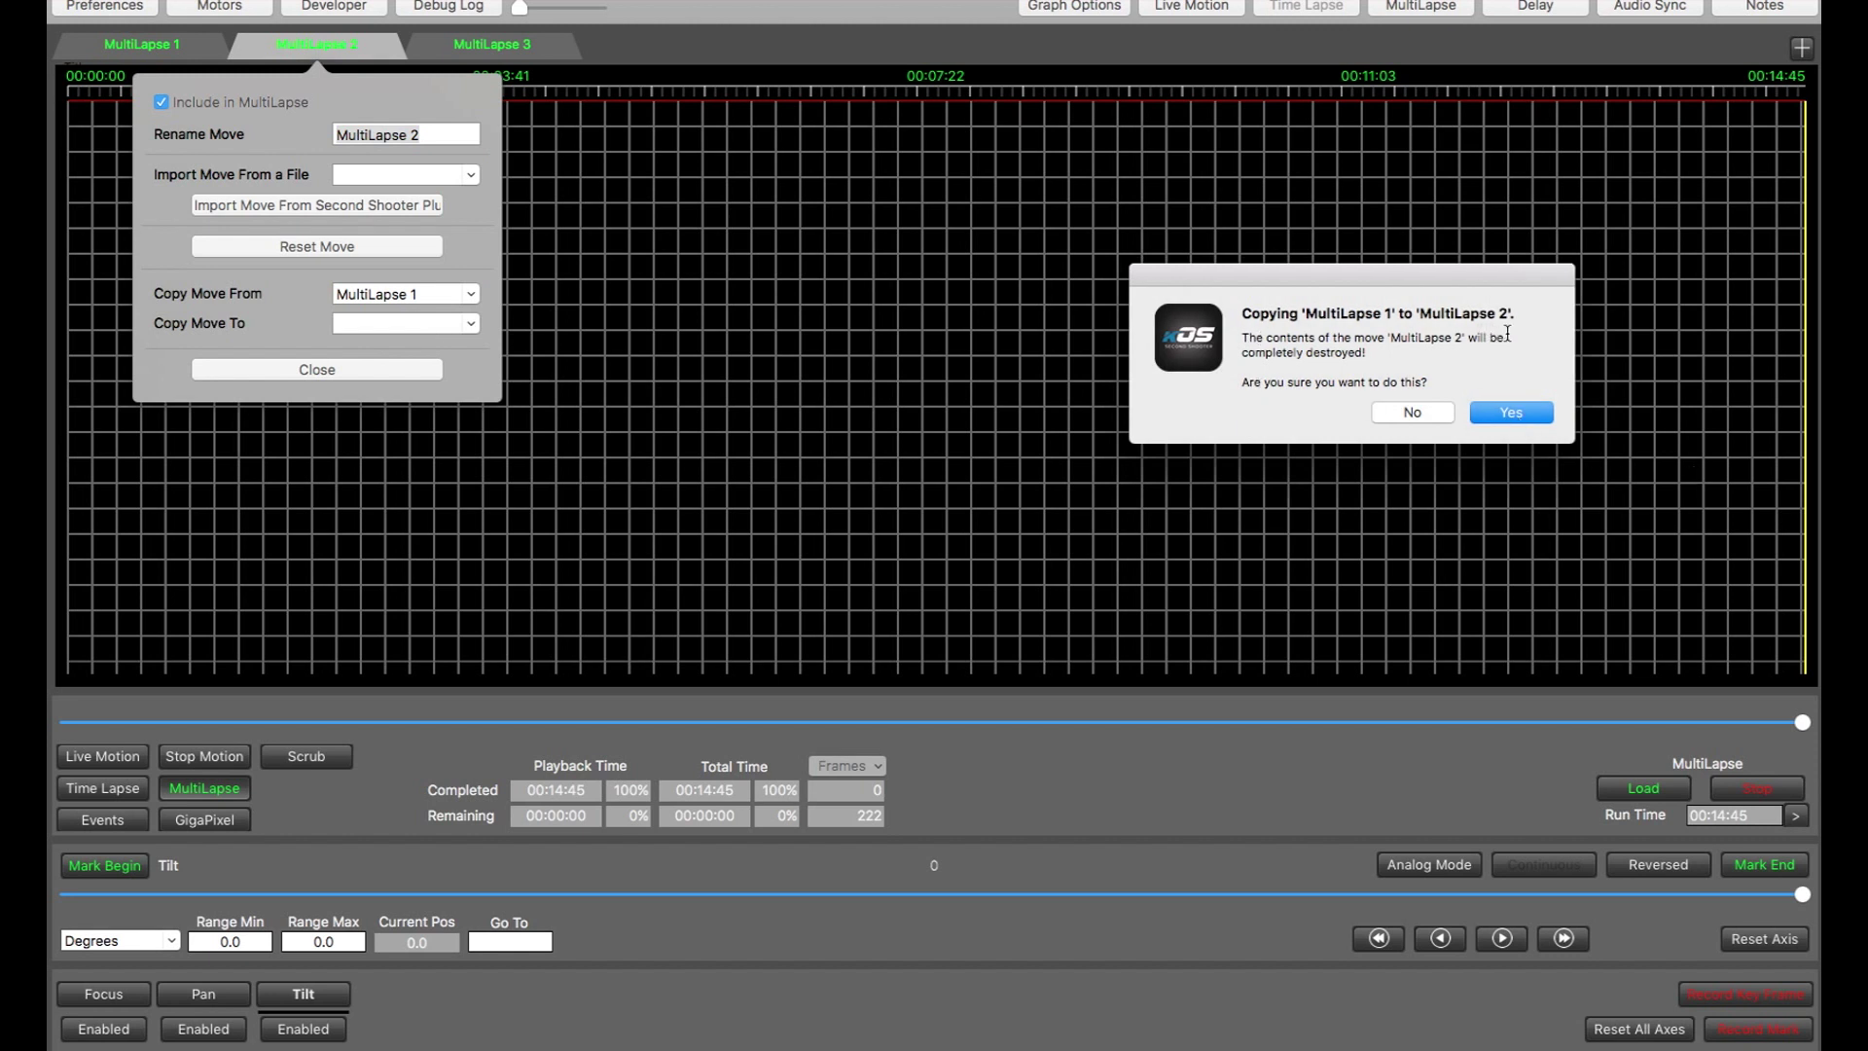
pyautogui.click(1513, 412)
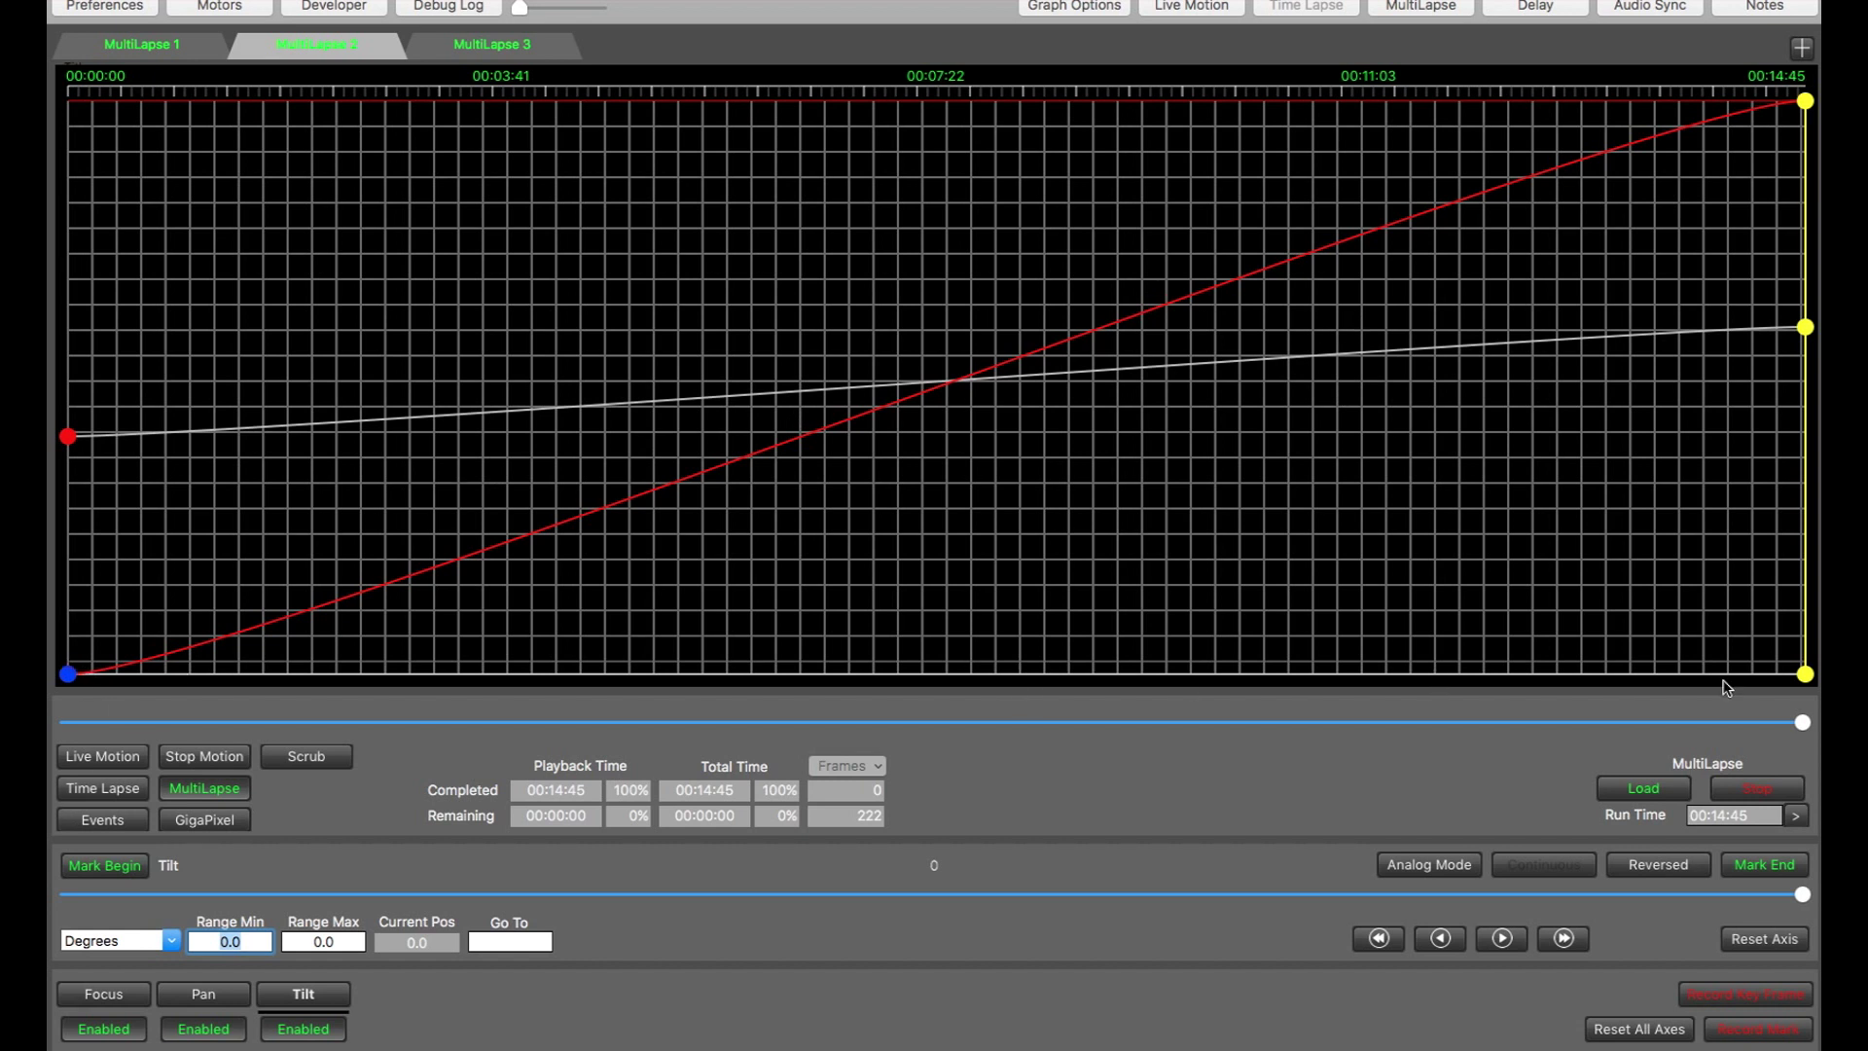
# Disable Tilt and Pan in MultiLapse 2 and move the Focus motor to about two-thirds of its travel.
pyautogui.click(306, 1030)
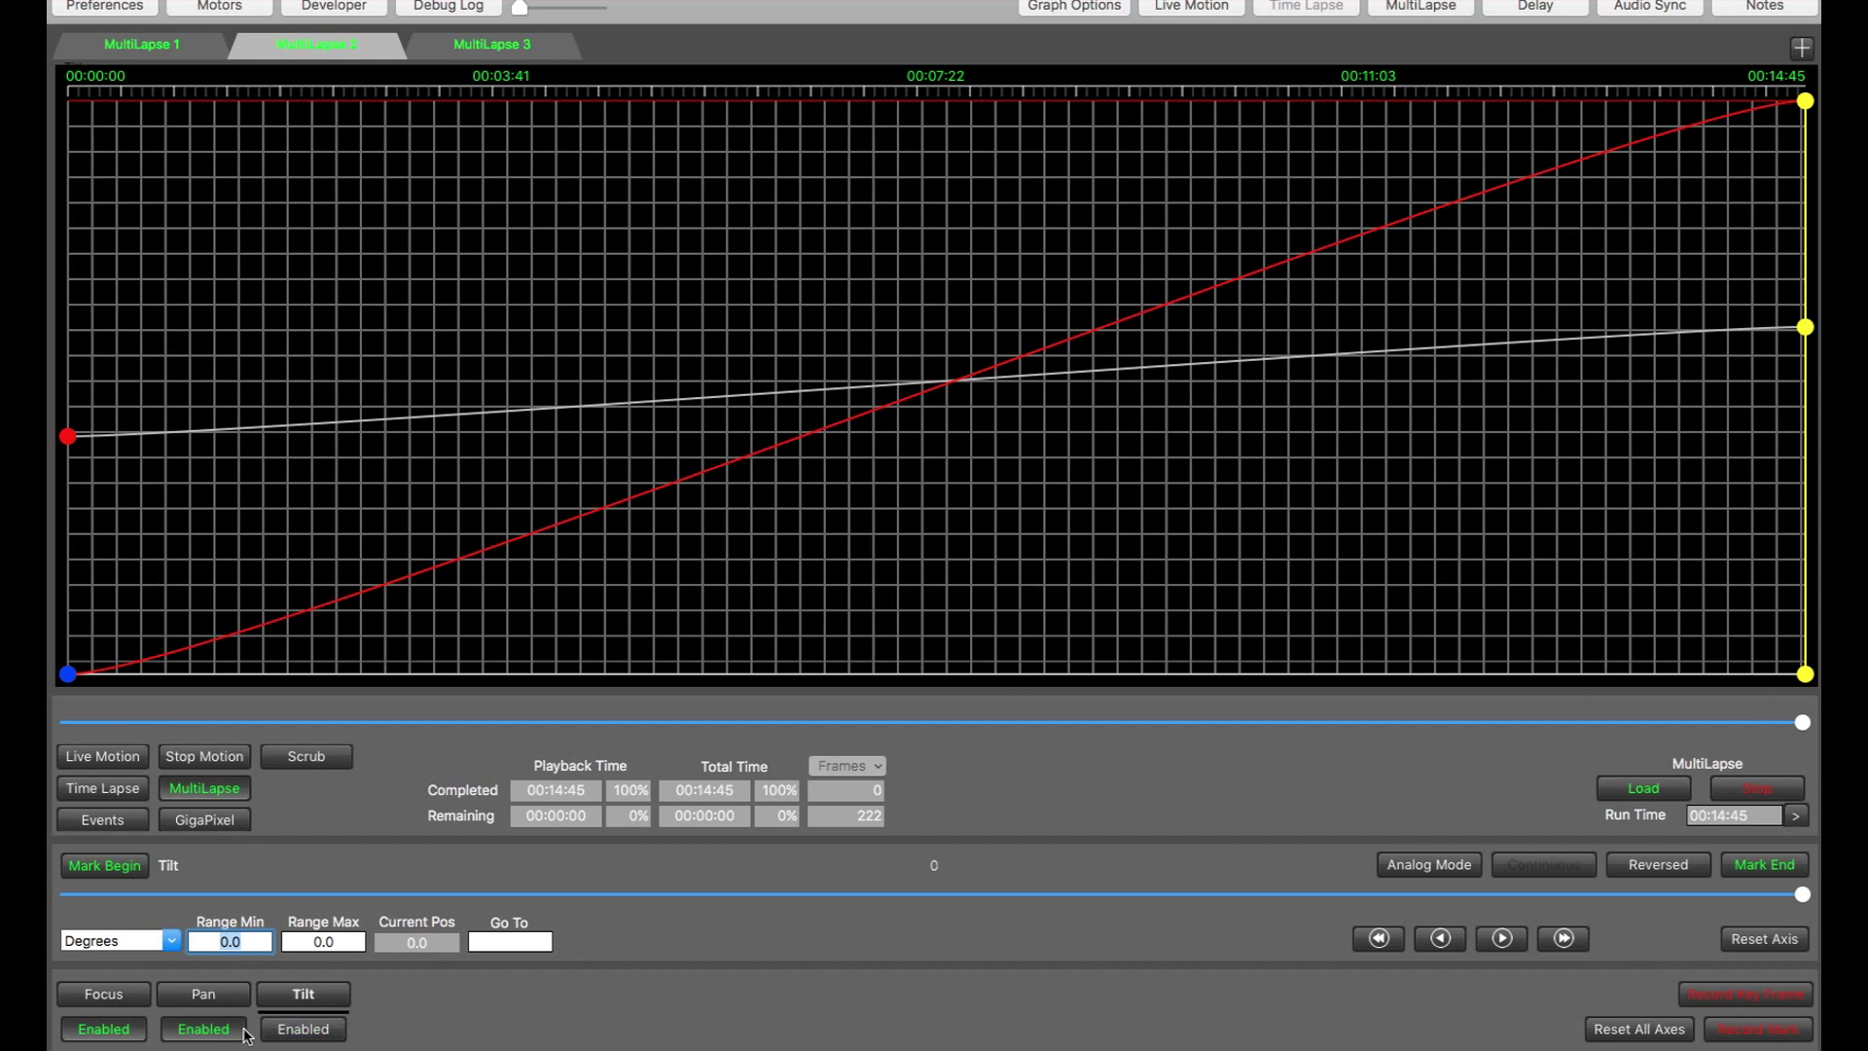
pyautogui.click(243, 1031)
pyautogui.click(132, 998)
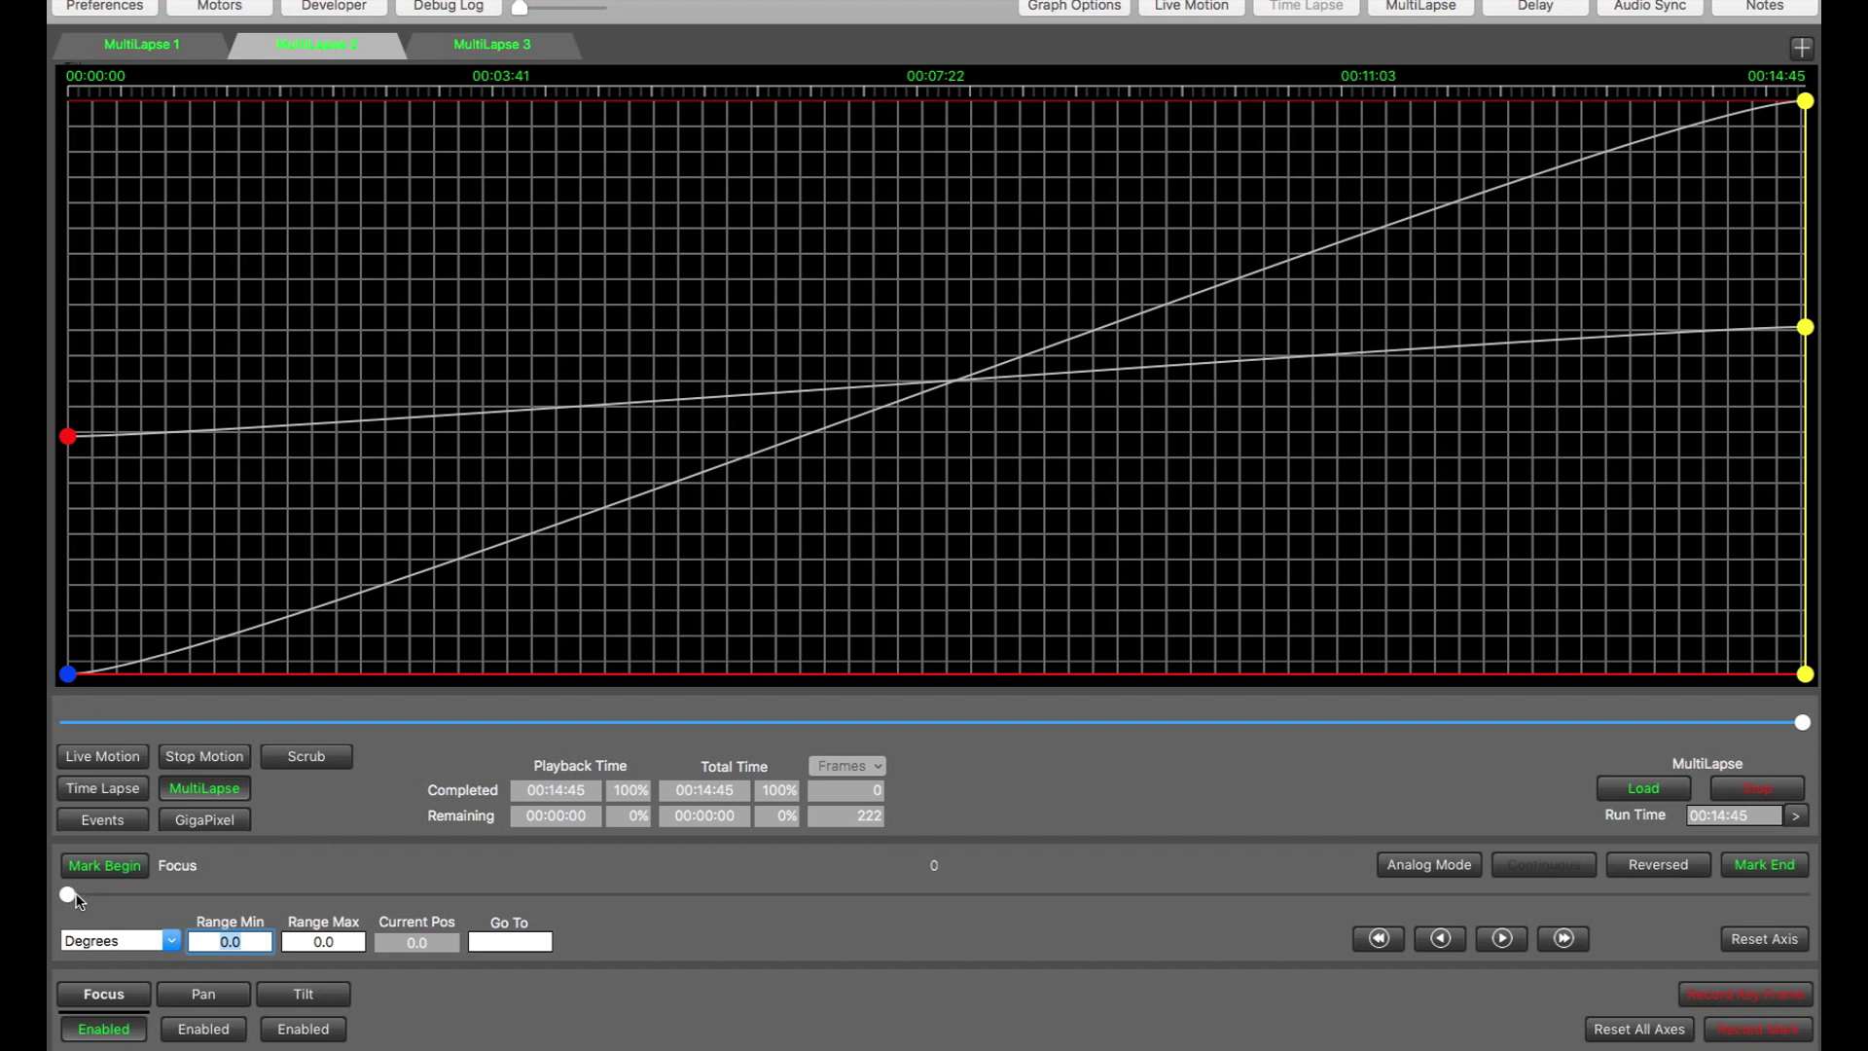
pyautogui.moveTo(70, 894); pyautogui.dragTo(127, 902)
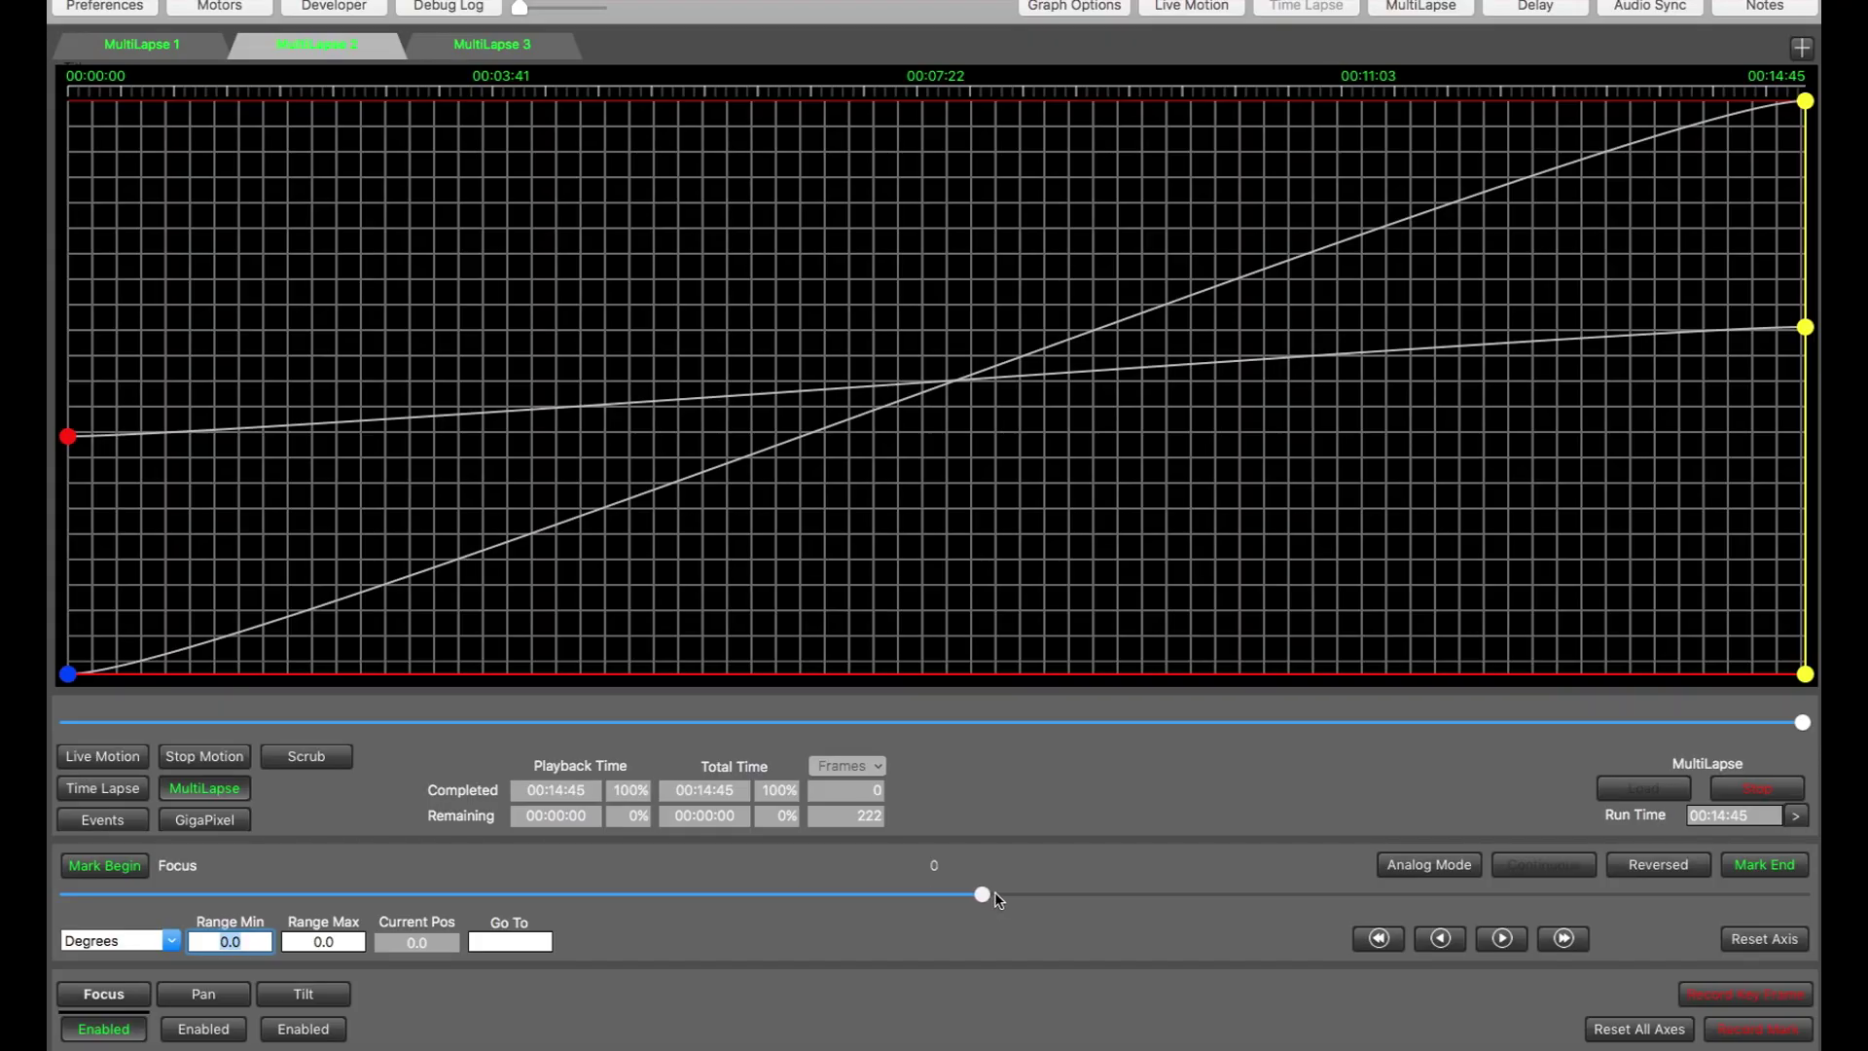
pyautogui.moveTo(1177, 888); pyautogui.dragTo(1200, 897)
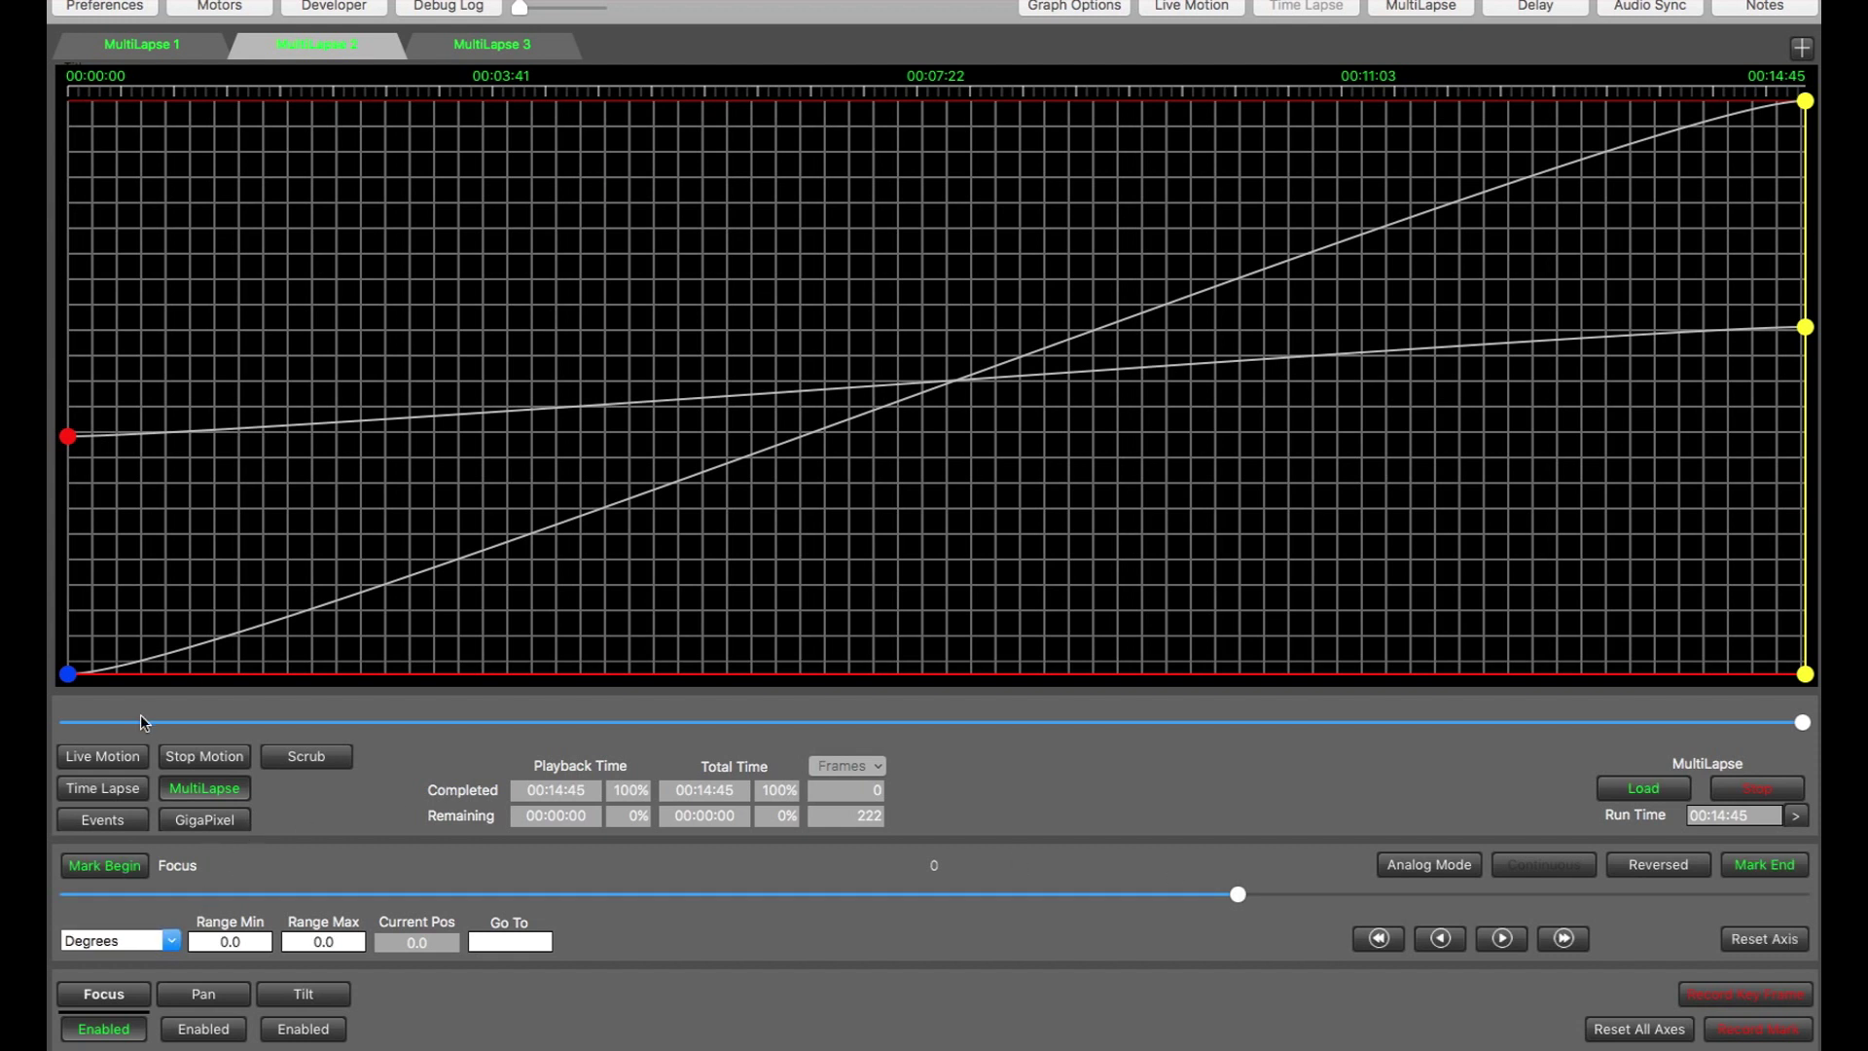
# Move the start and end Focus key frames to the current motor position and re-enable the Pan and Tilt axes.
pyautogui.click(69, 675)
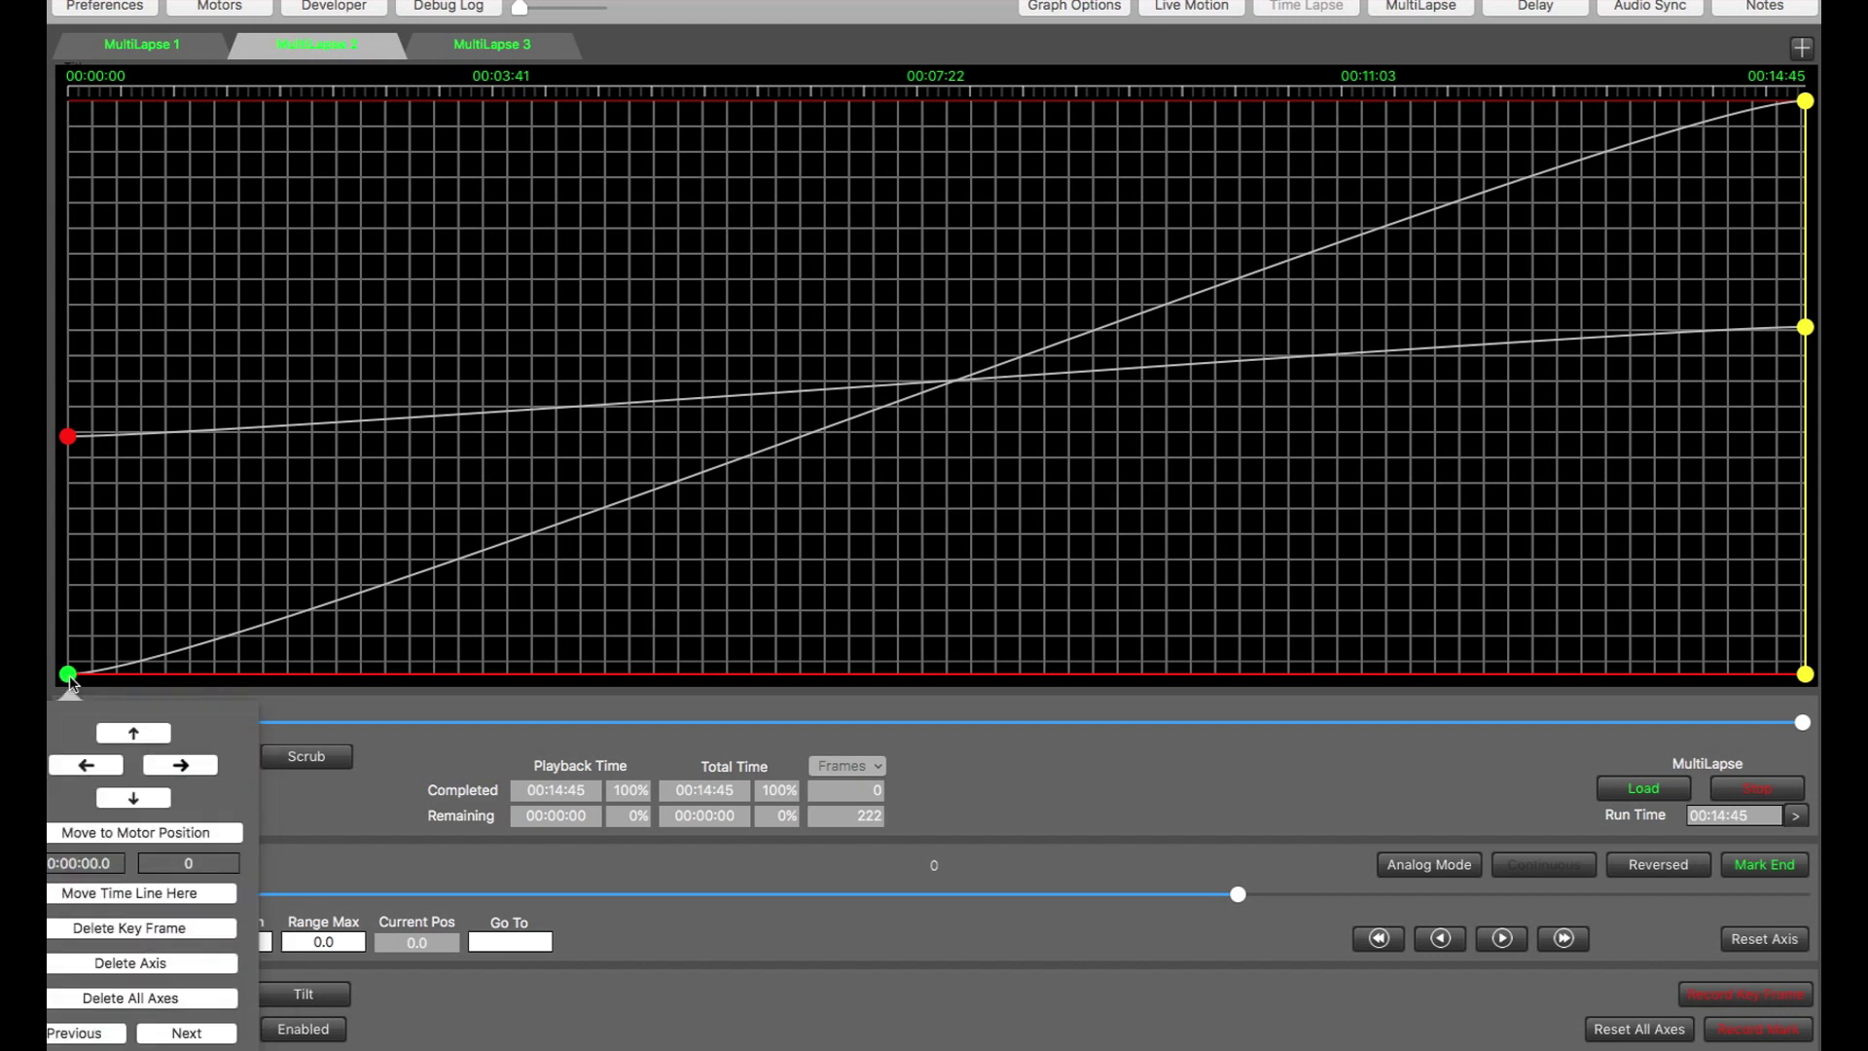
pyautogui.click(181, 834)
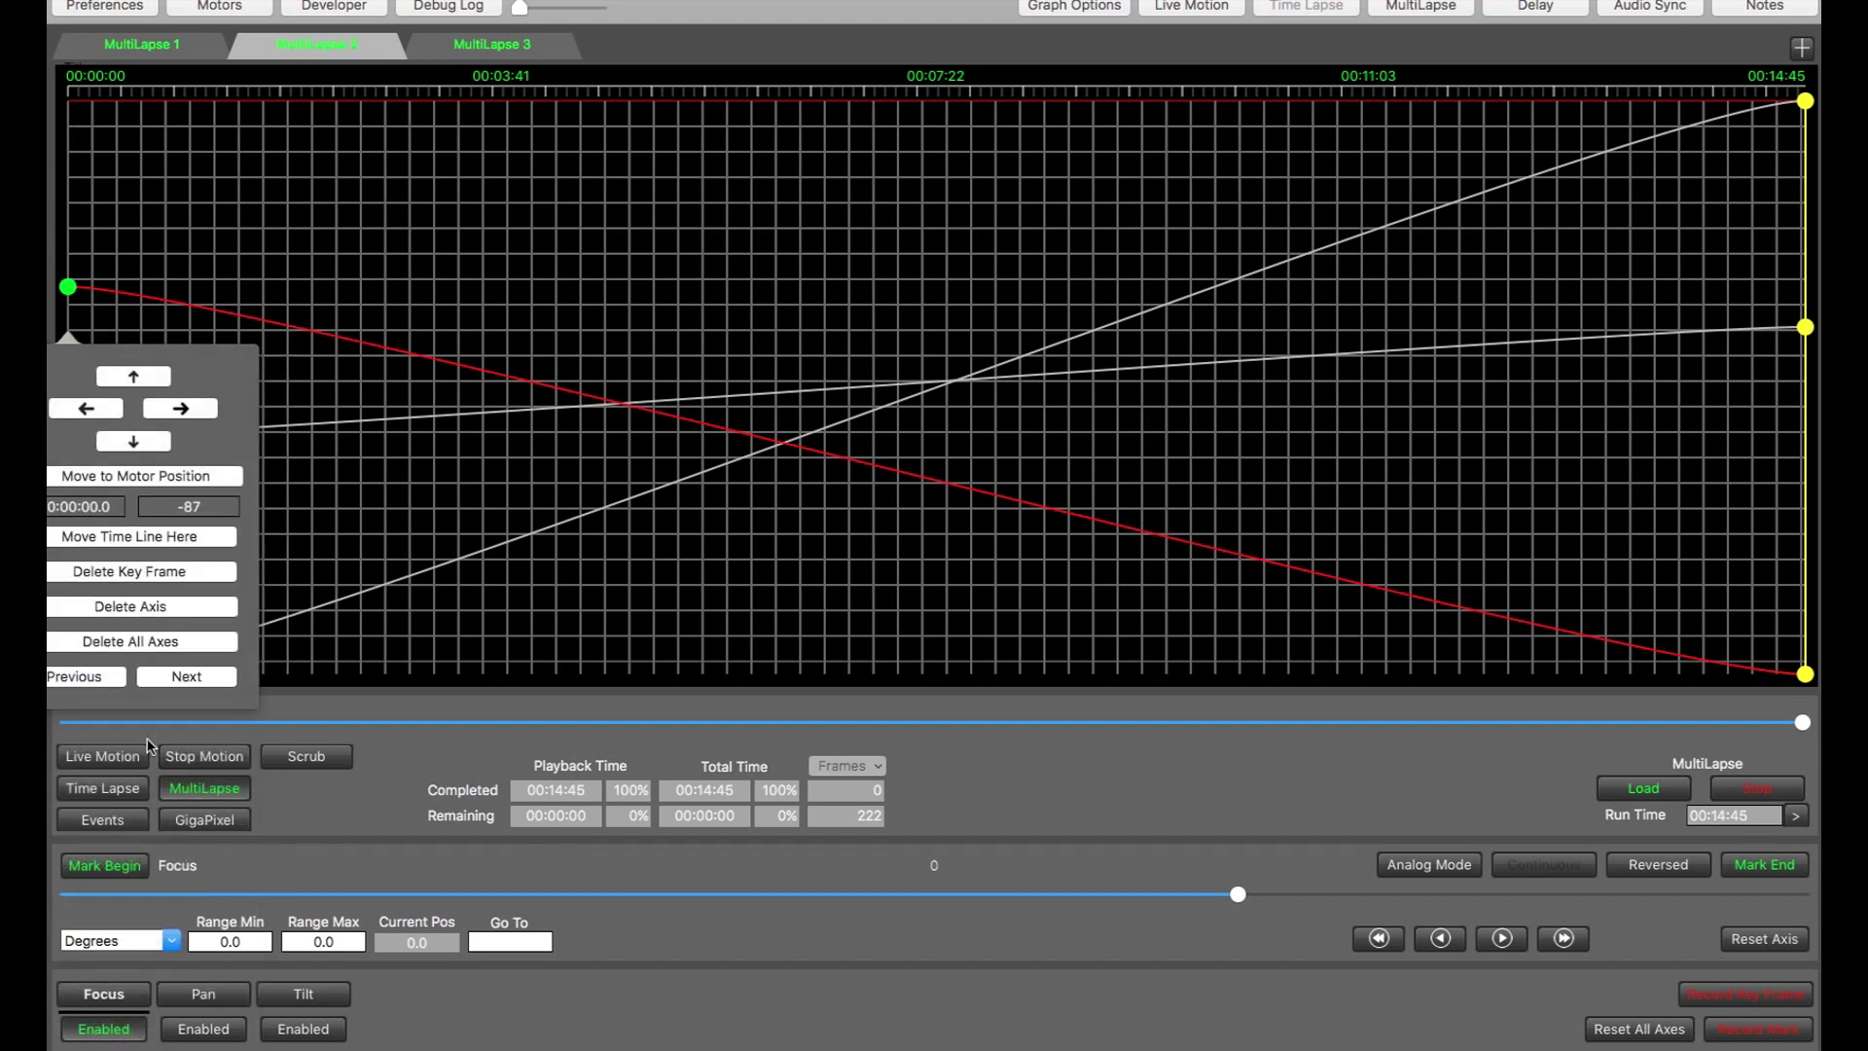
pyautogui.click(177, 675)
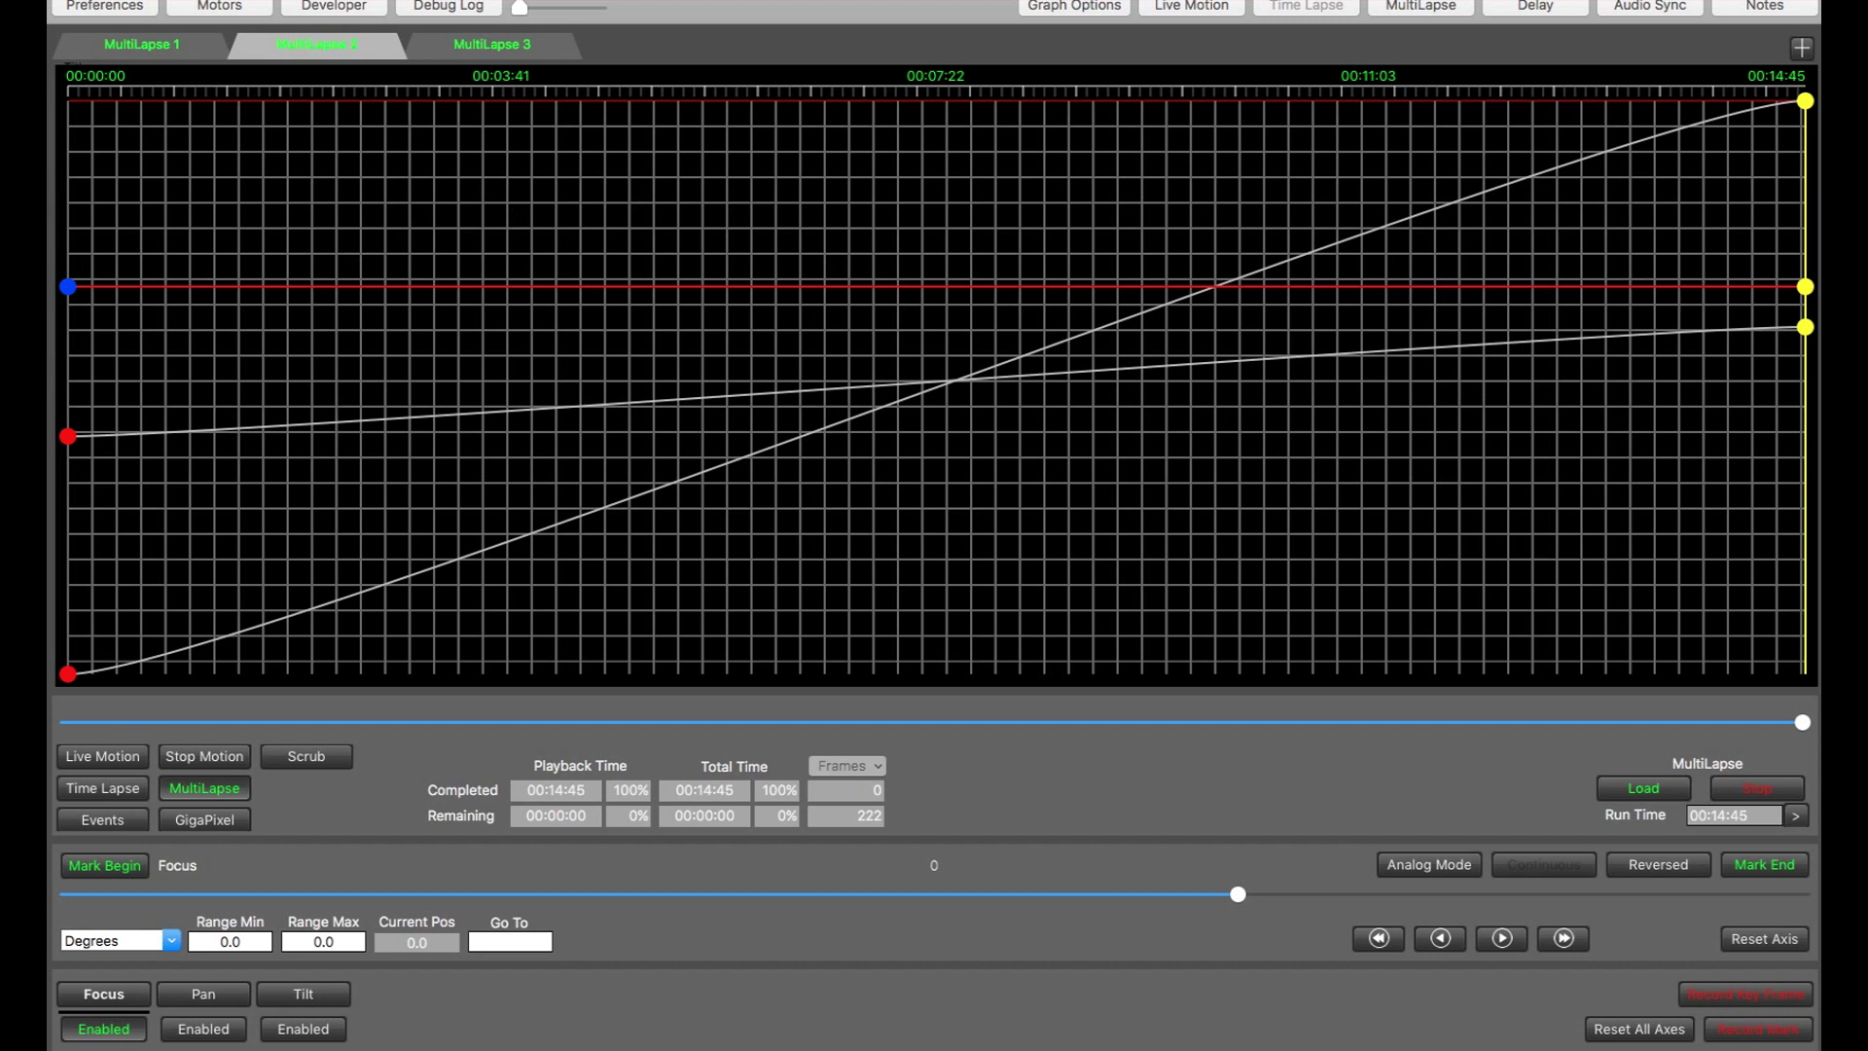
pyautogui.click(237, 1037)
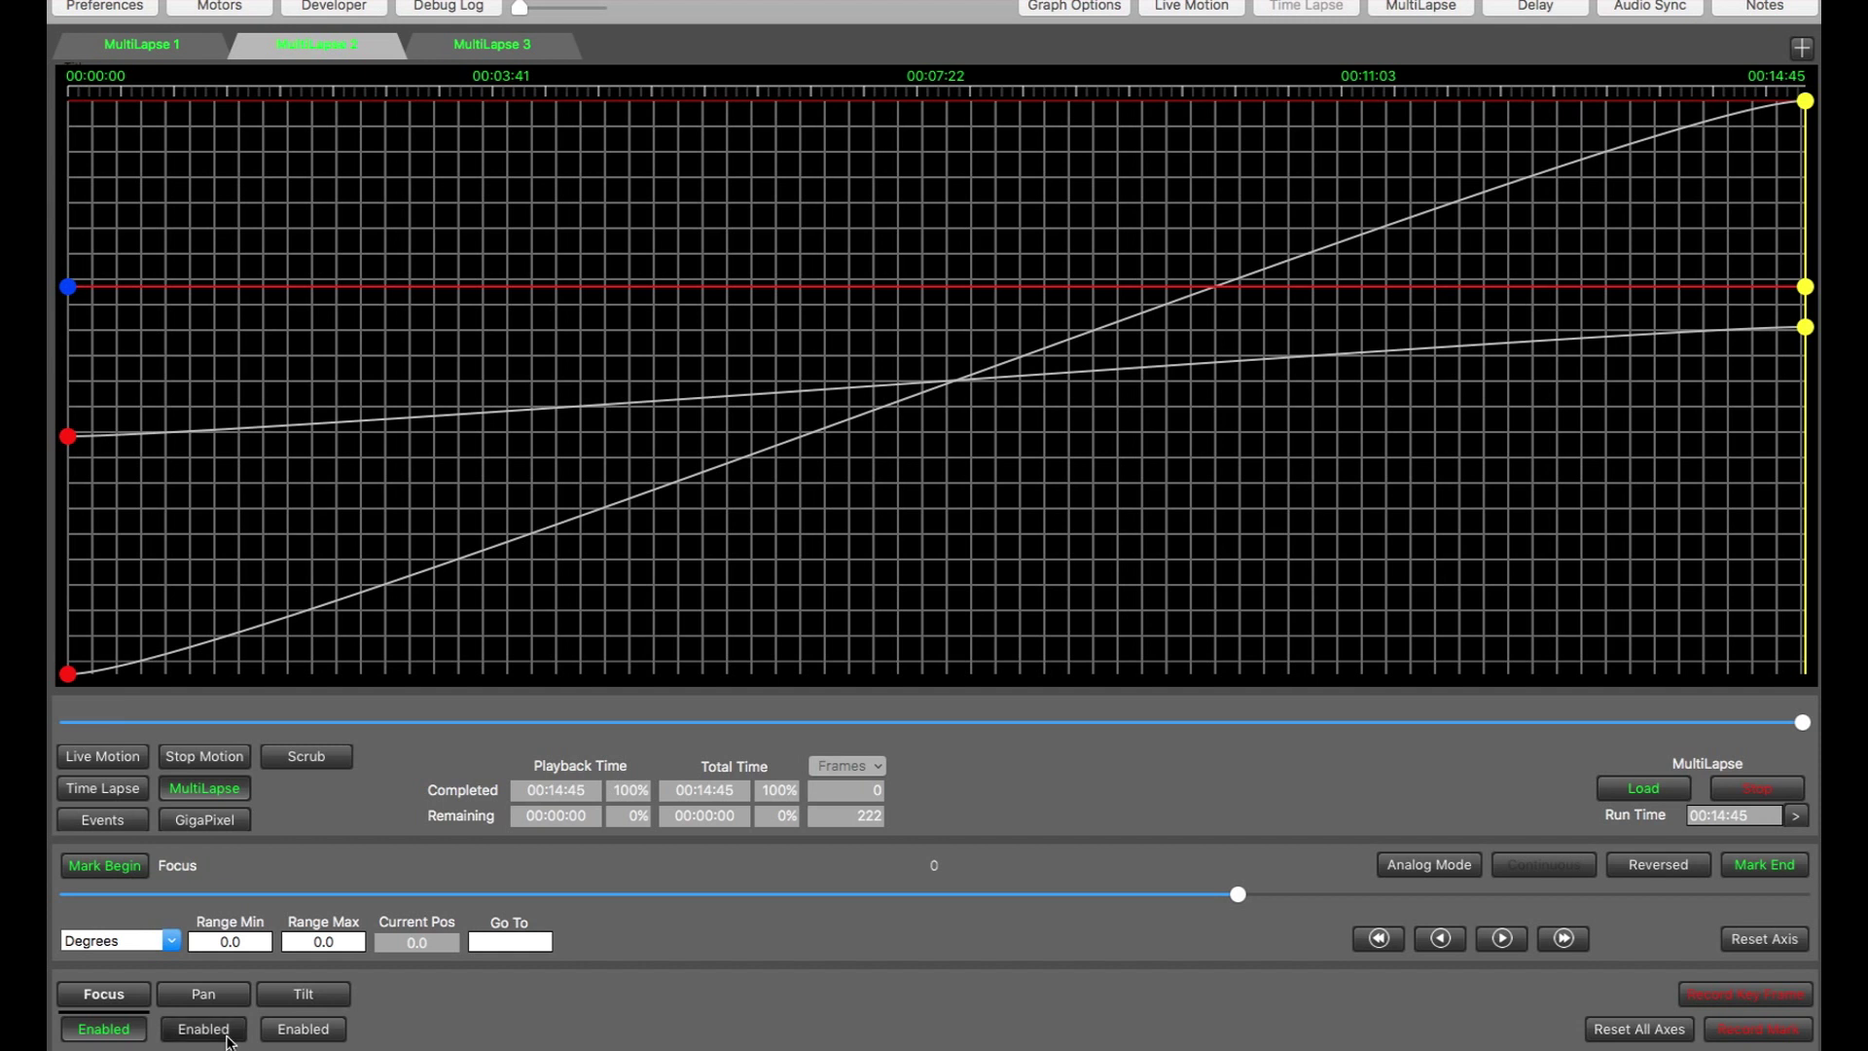
pyautogui.click(321, 1035)
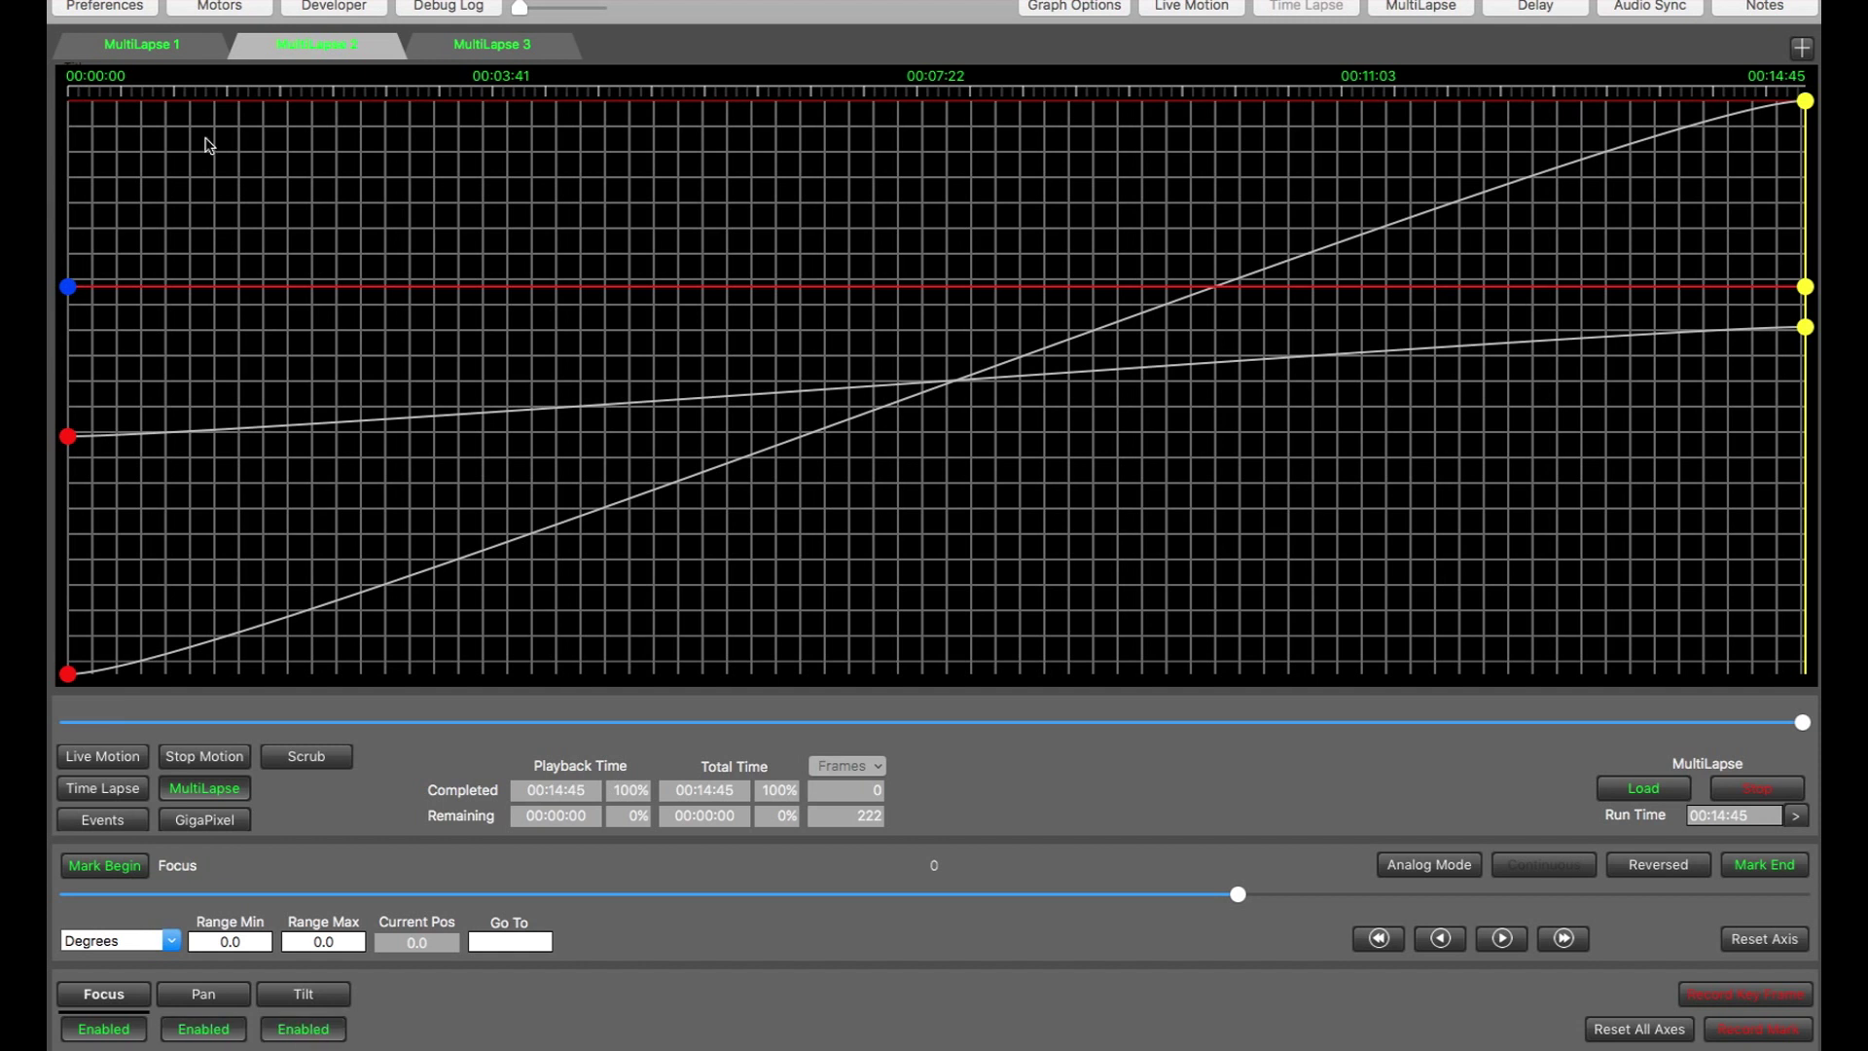
# Copy the MultiLapse 2 move to MultiLapse 3, overwriting its contents.
pyautogui.click(347, 48)
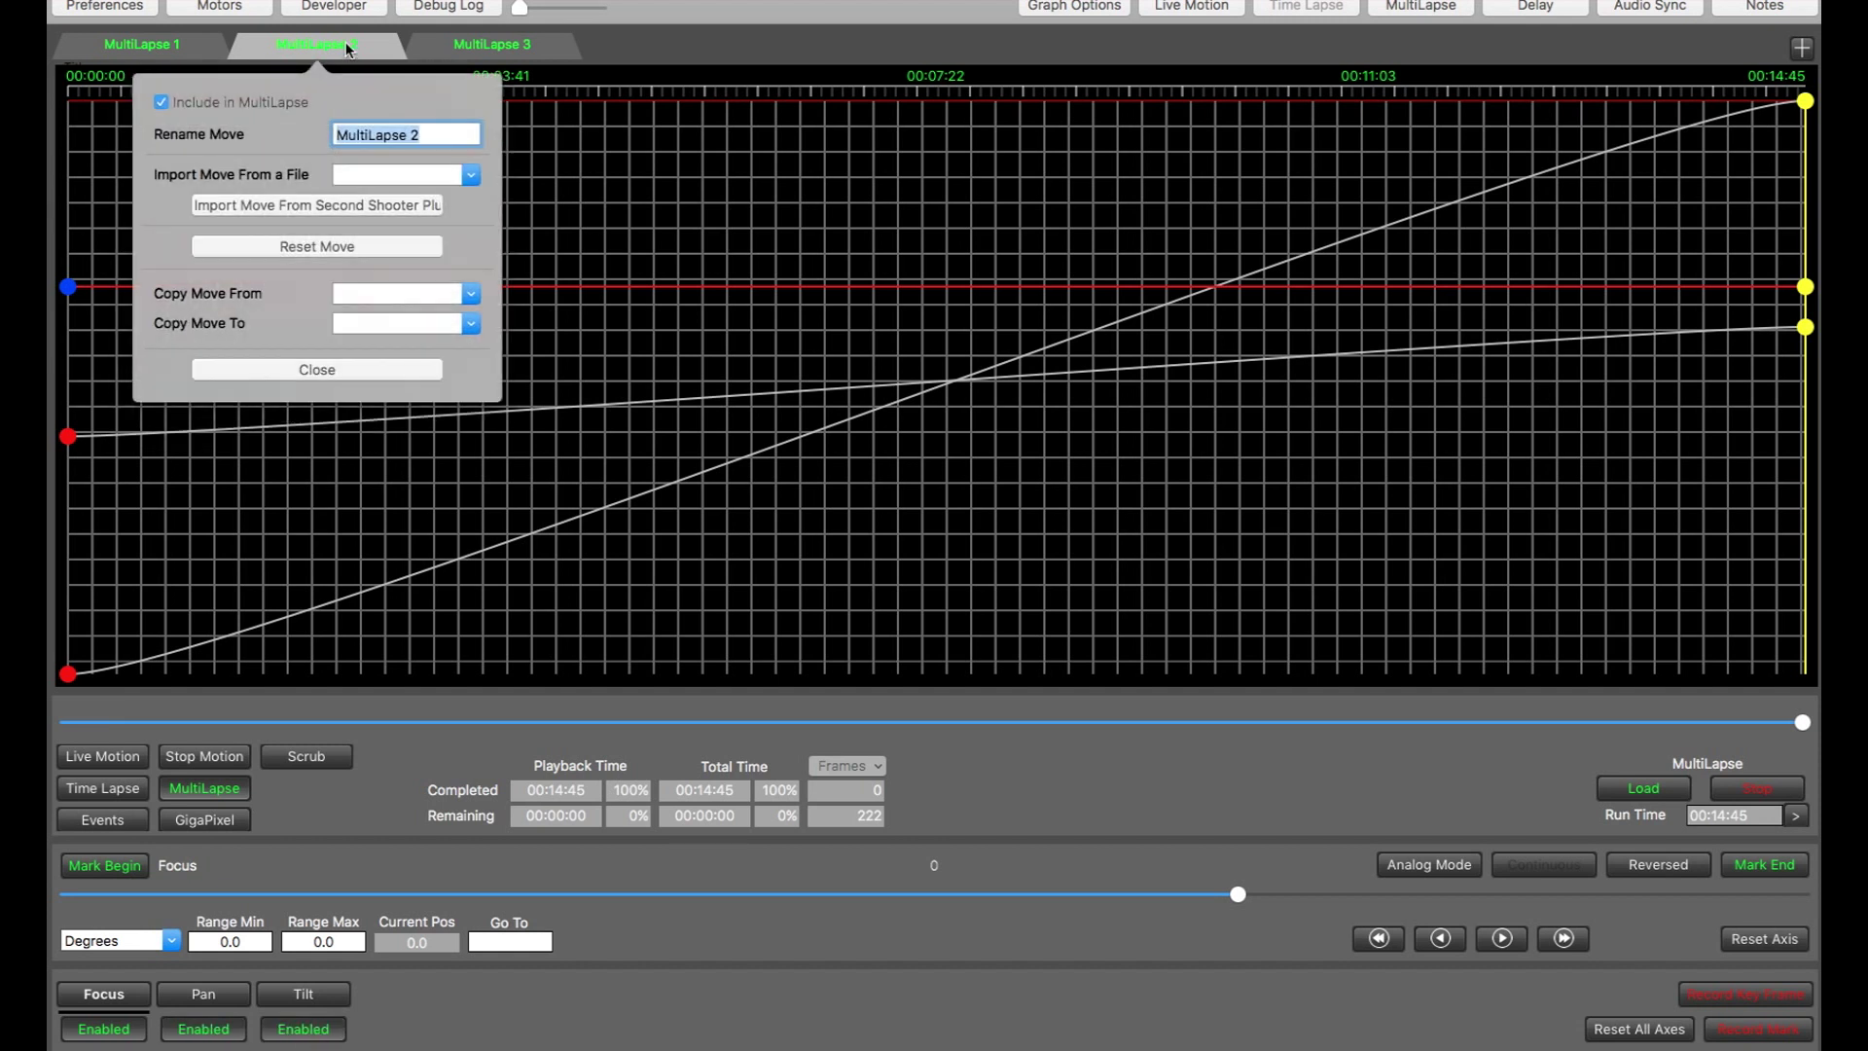
pyautogui.click(444, 323)
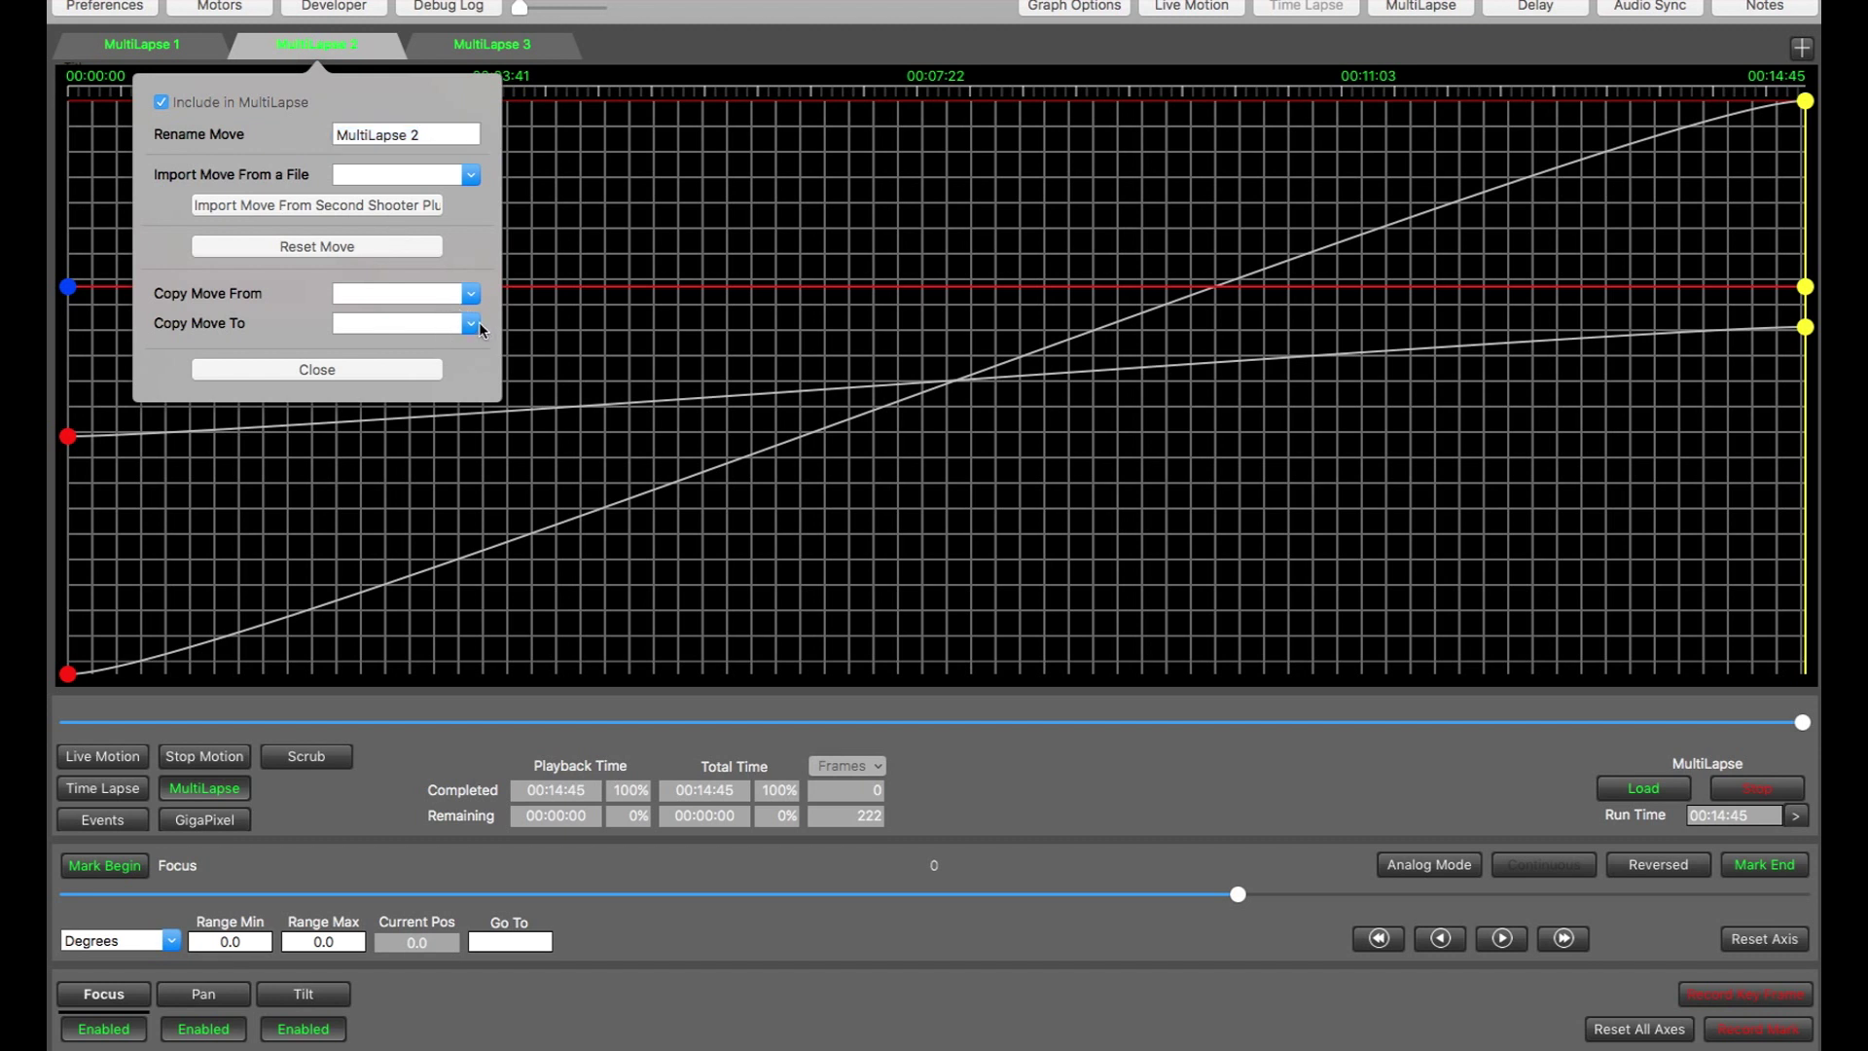
pyautogui.click(471, 323)
pyautogui.click(434, 368)
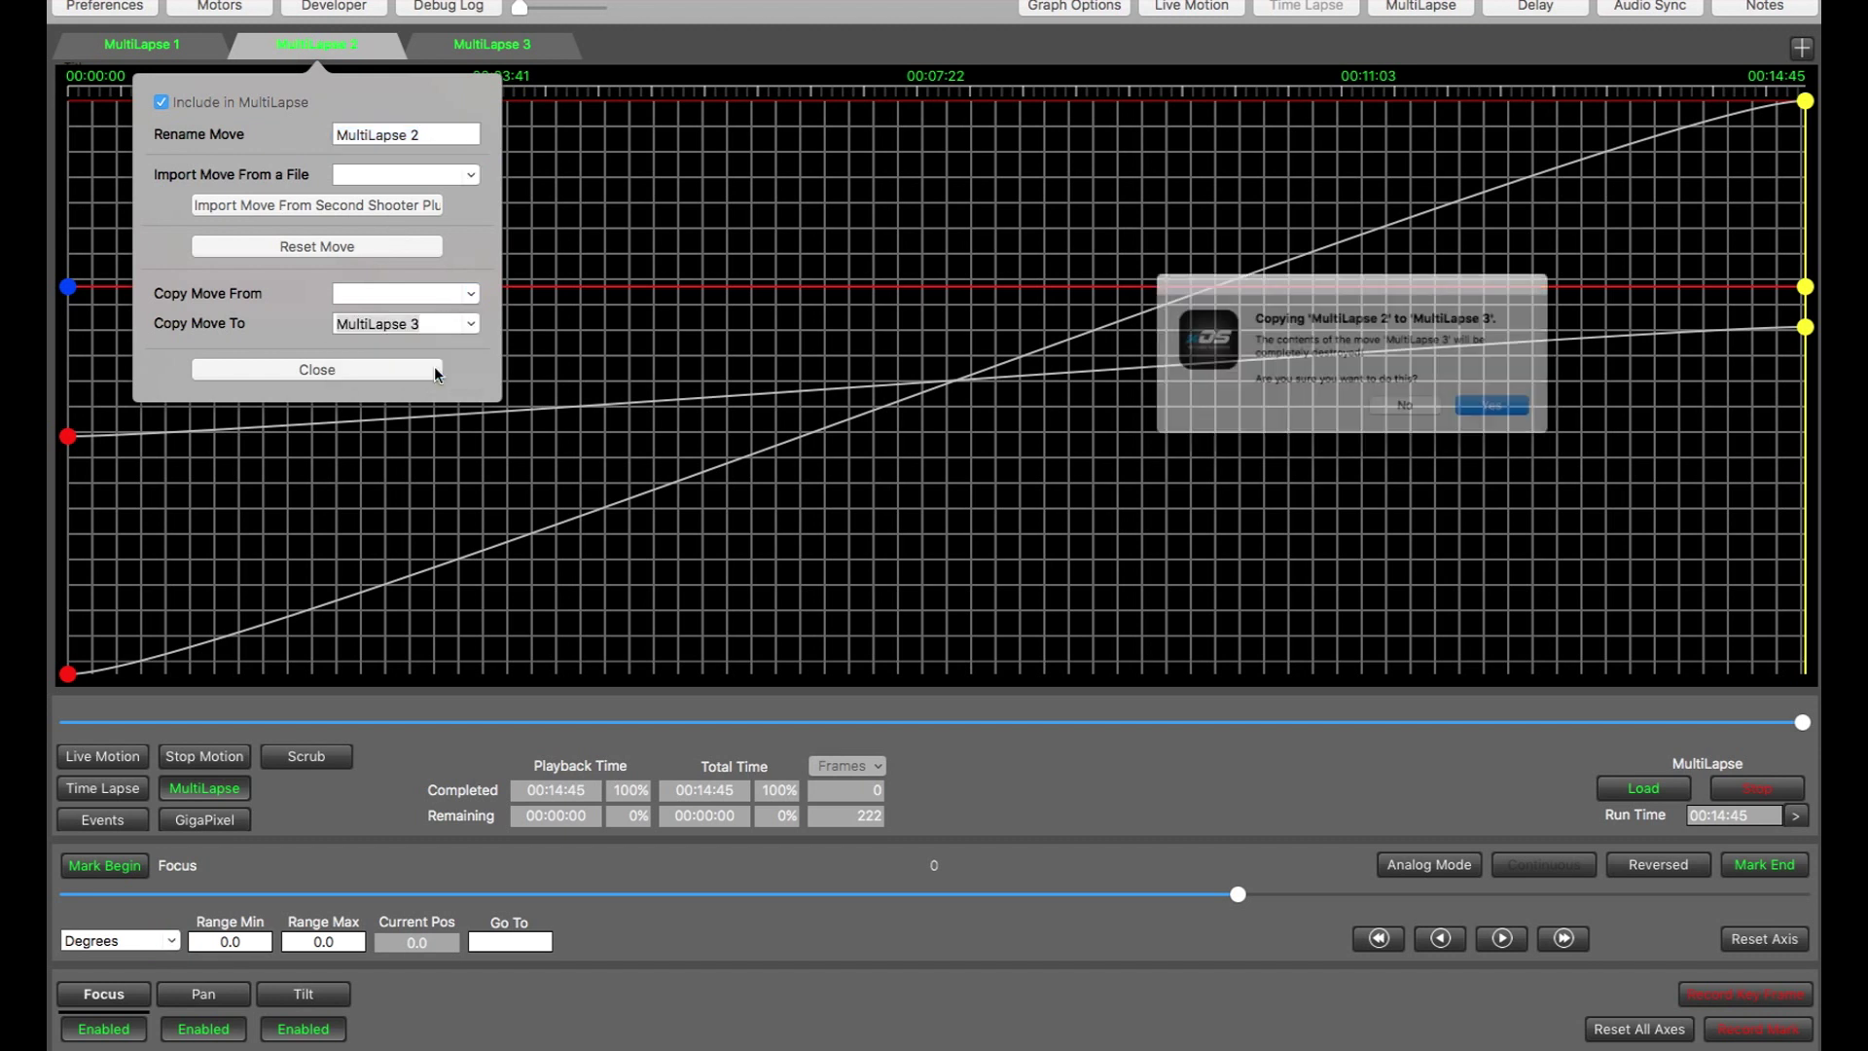
pyautogui.click(1516, 412)
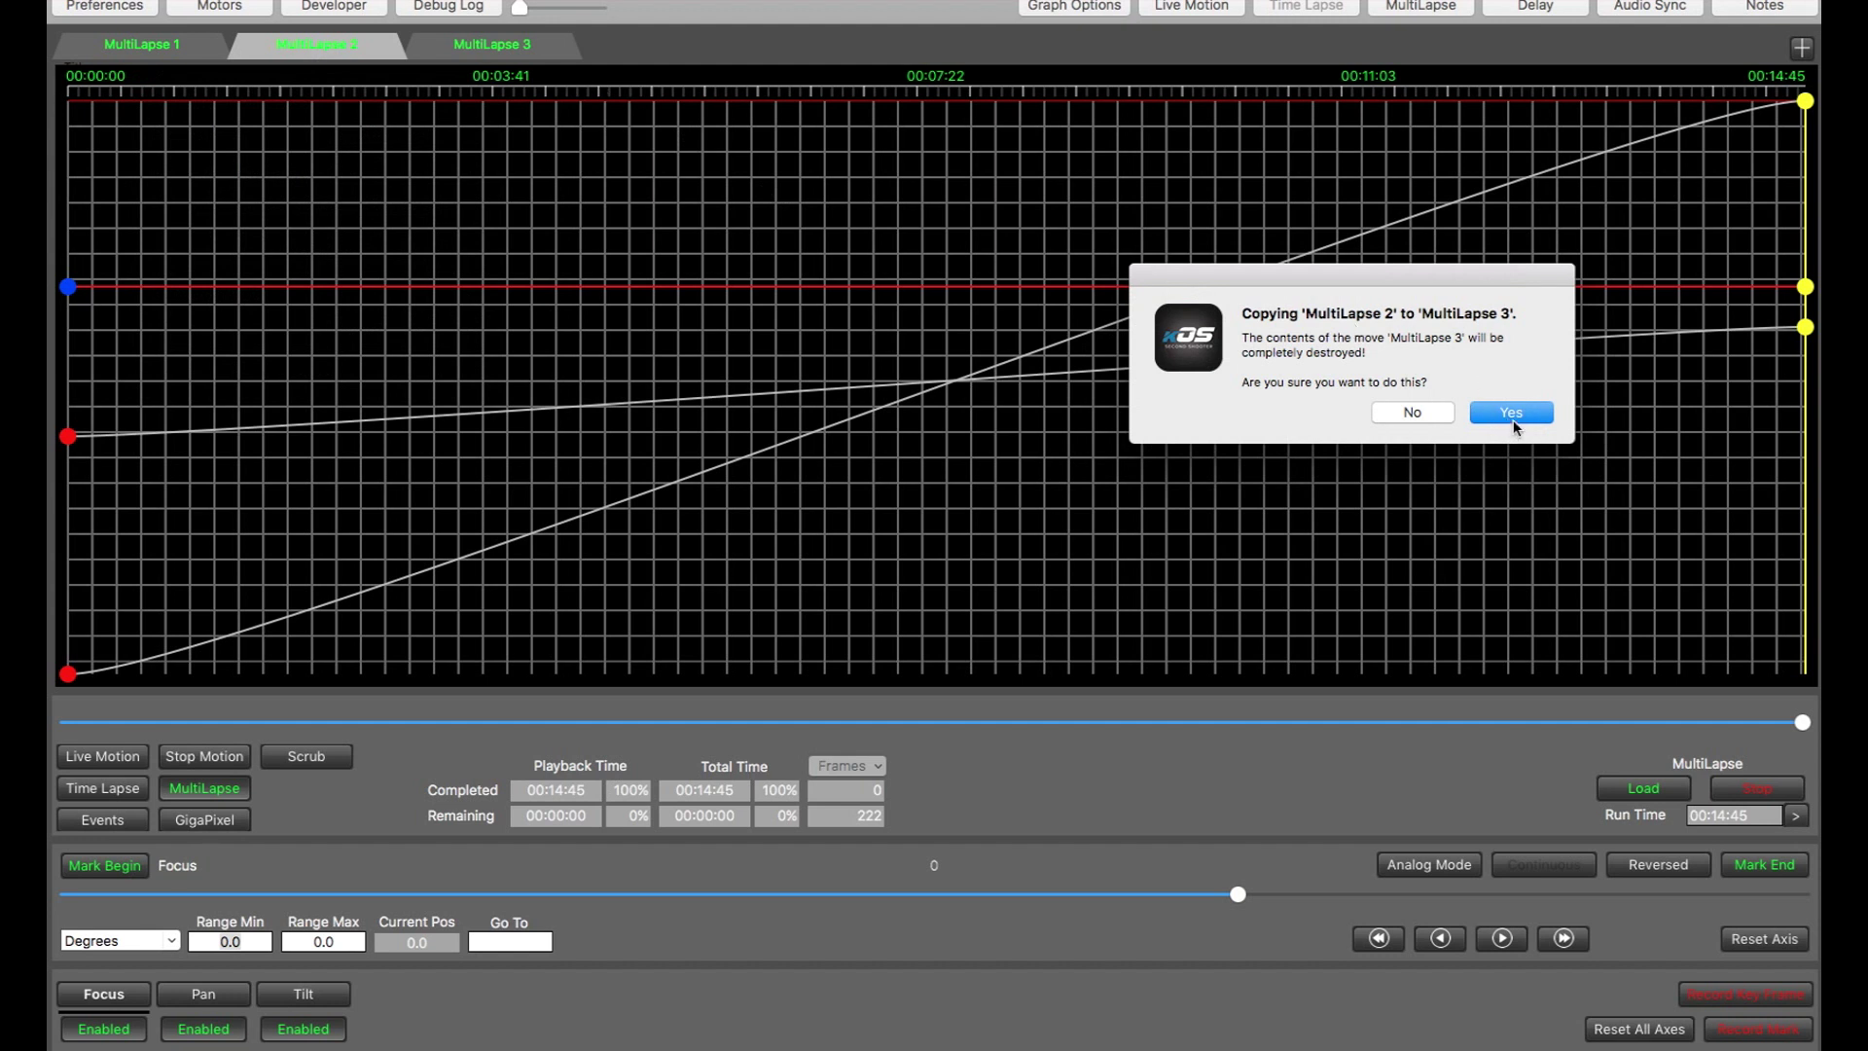
# Disable Pan and Tilt in the copied MultiLapse 3 move and shift the Focus motor to about seven-eighths of its travel.
pyautogui.click(1516, 413)
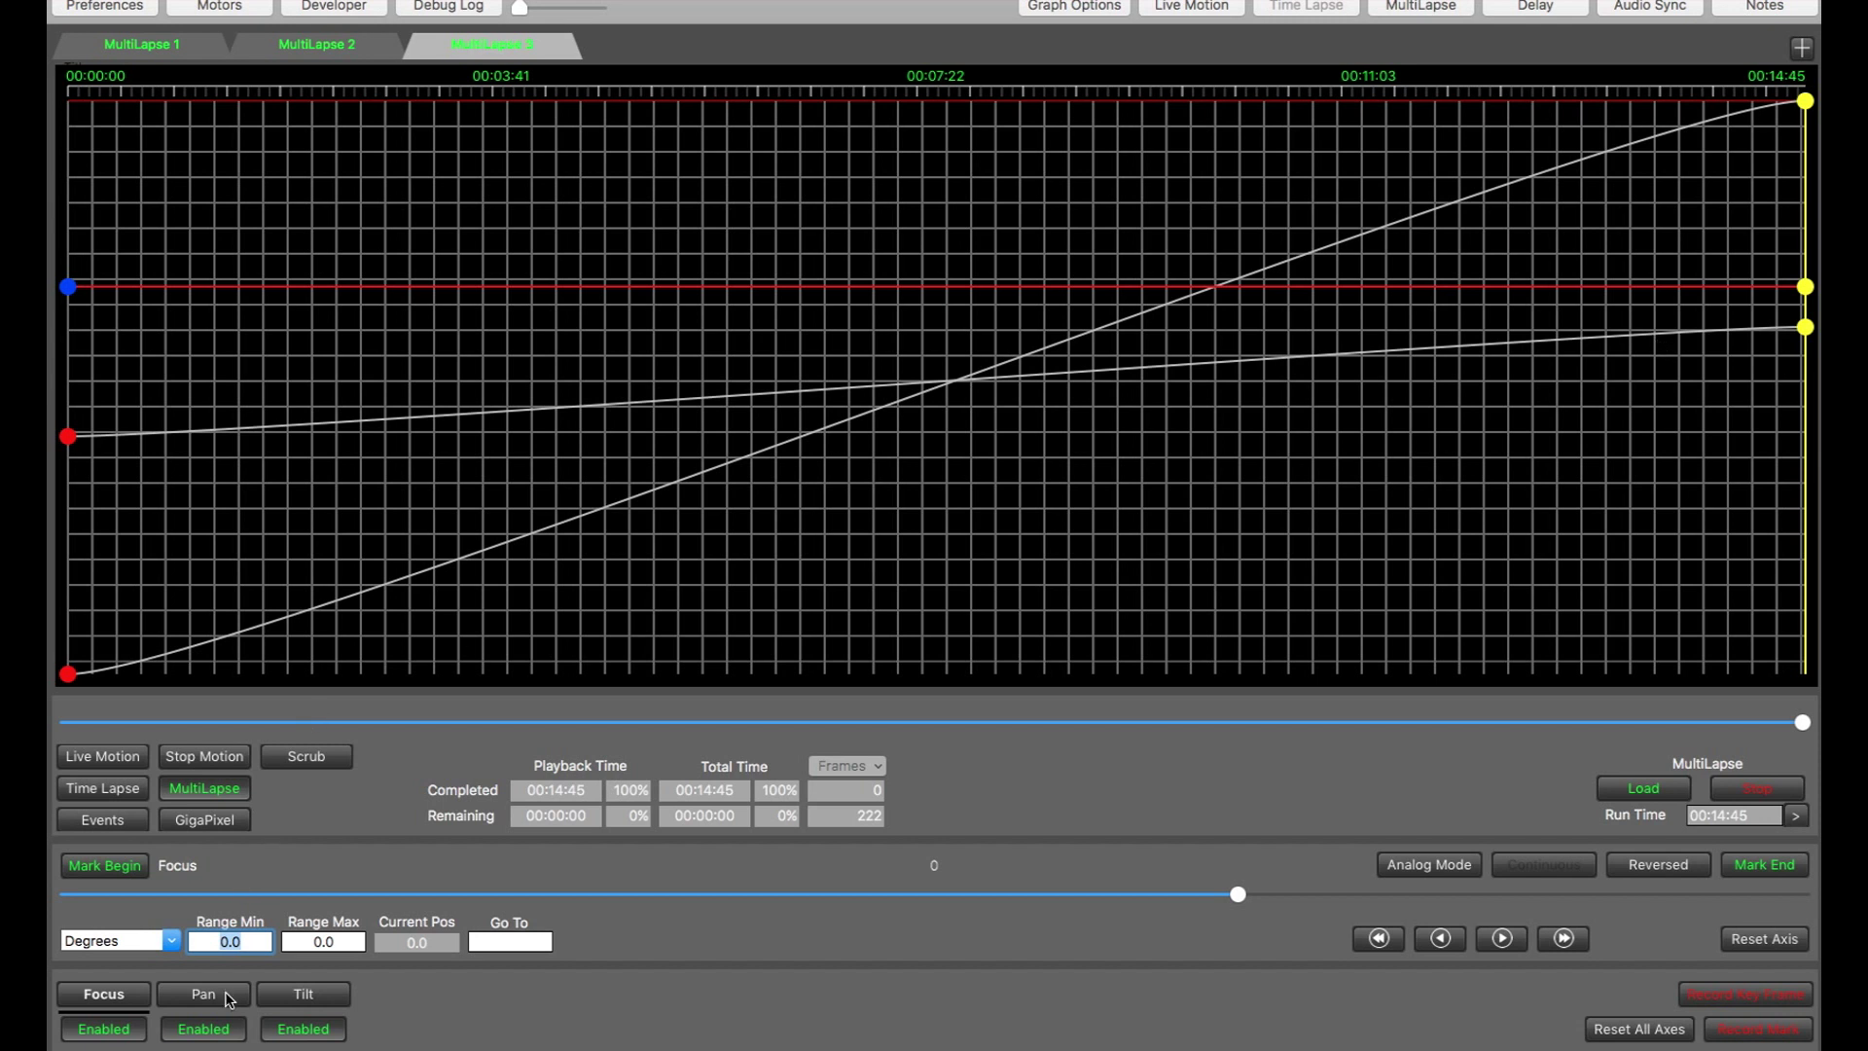
pyautogui.click(226, 1034)
pyautogui.click(309, 1031)
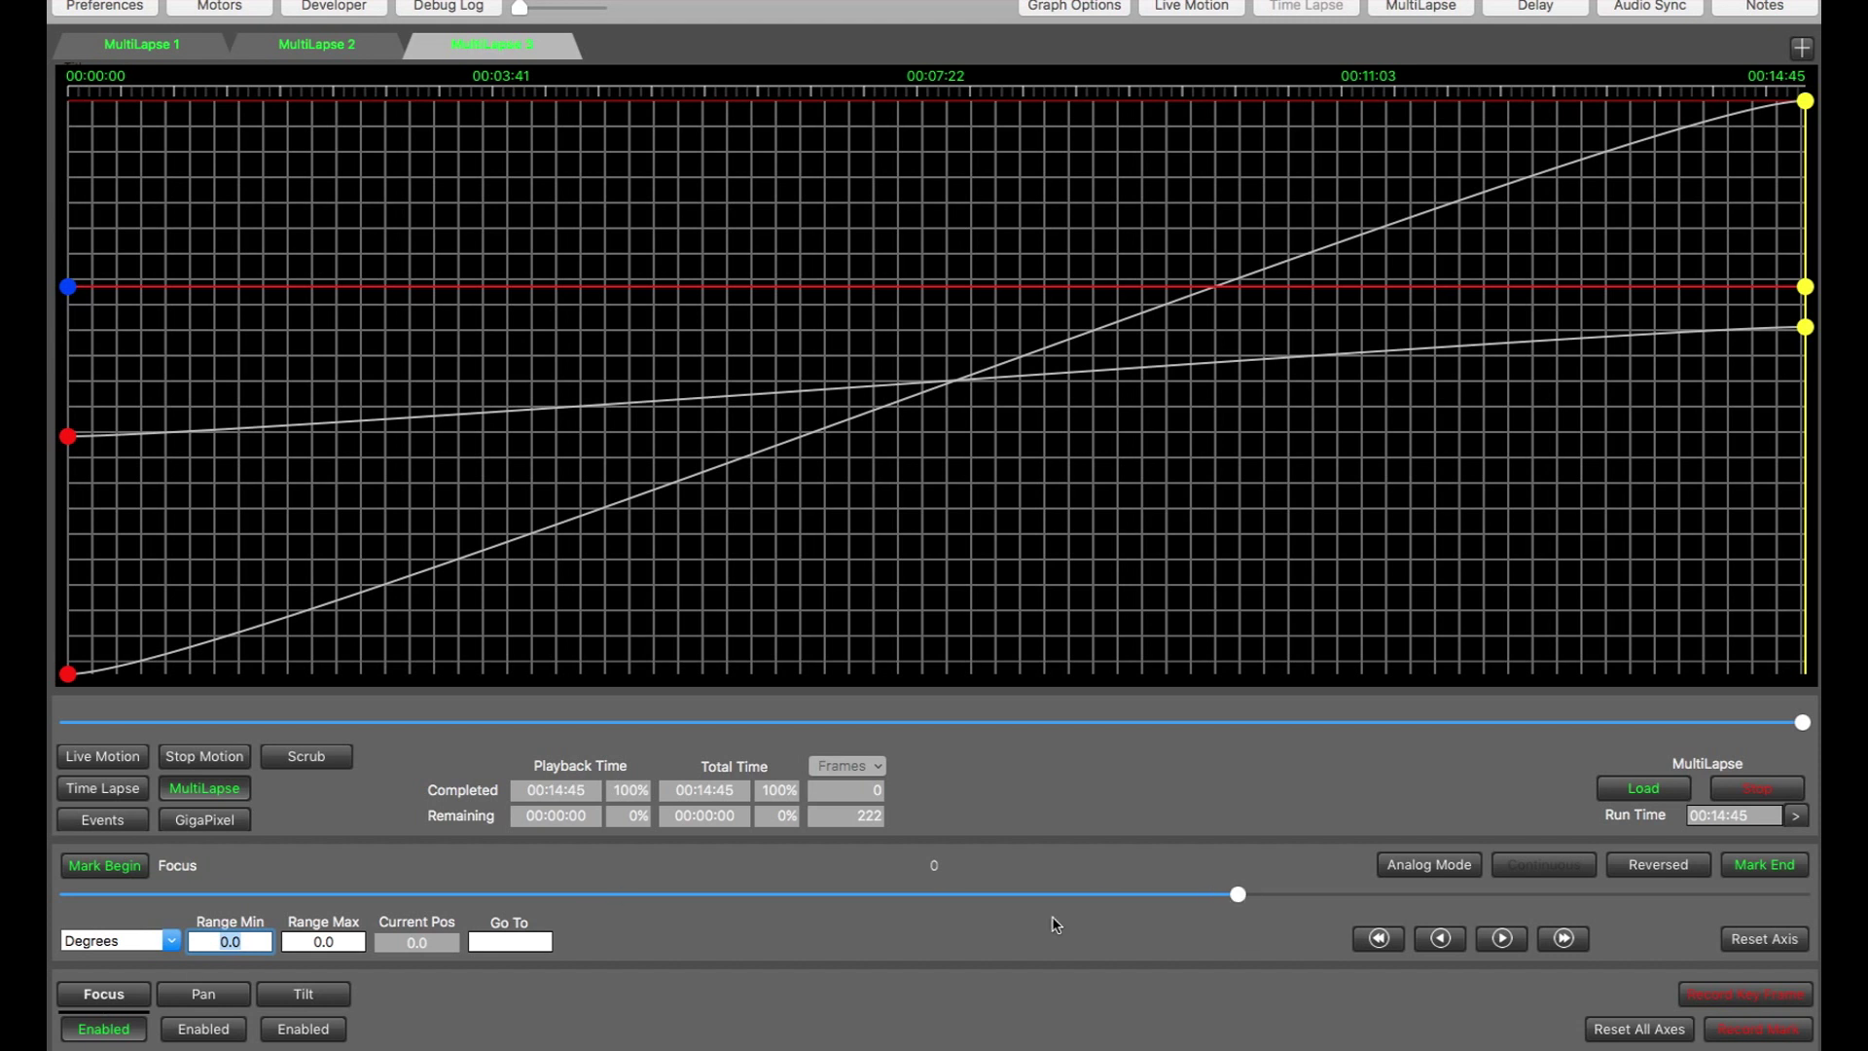
pyautogui.moveTo(1263, 896); pyautogui.dragTo(1281, 896)
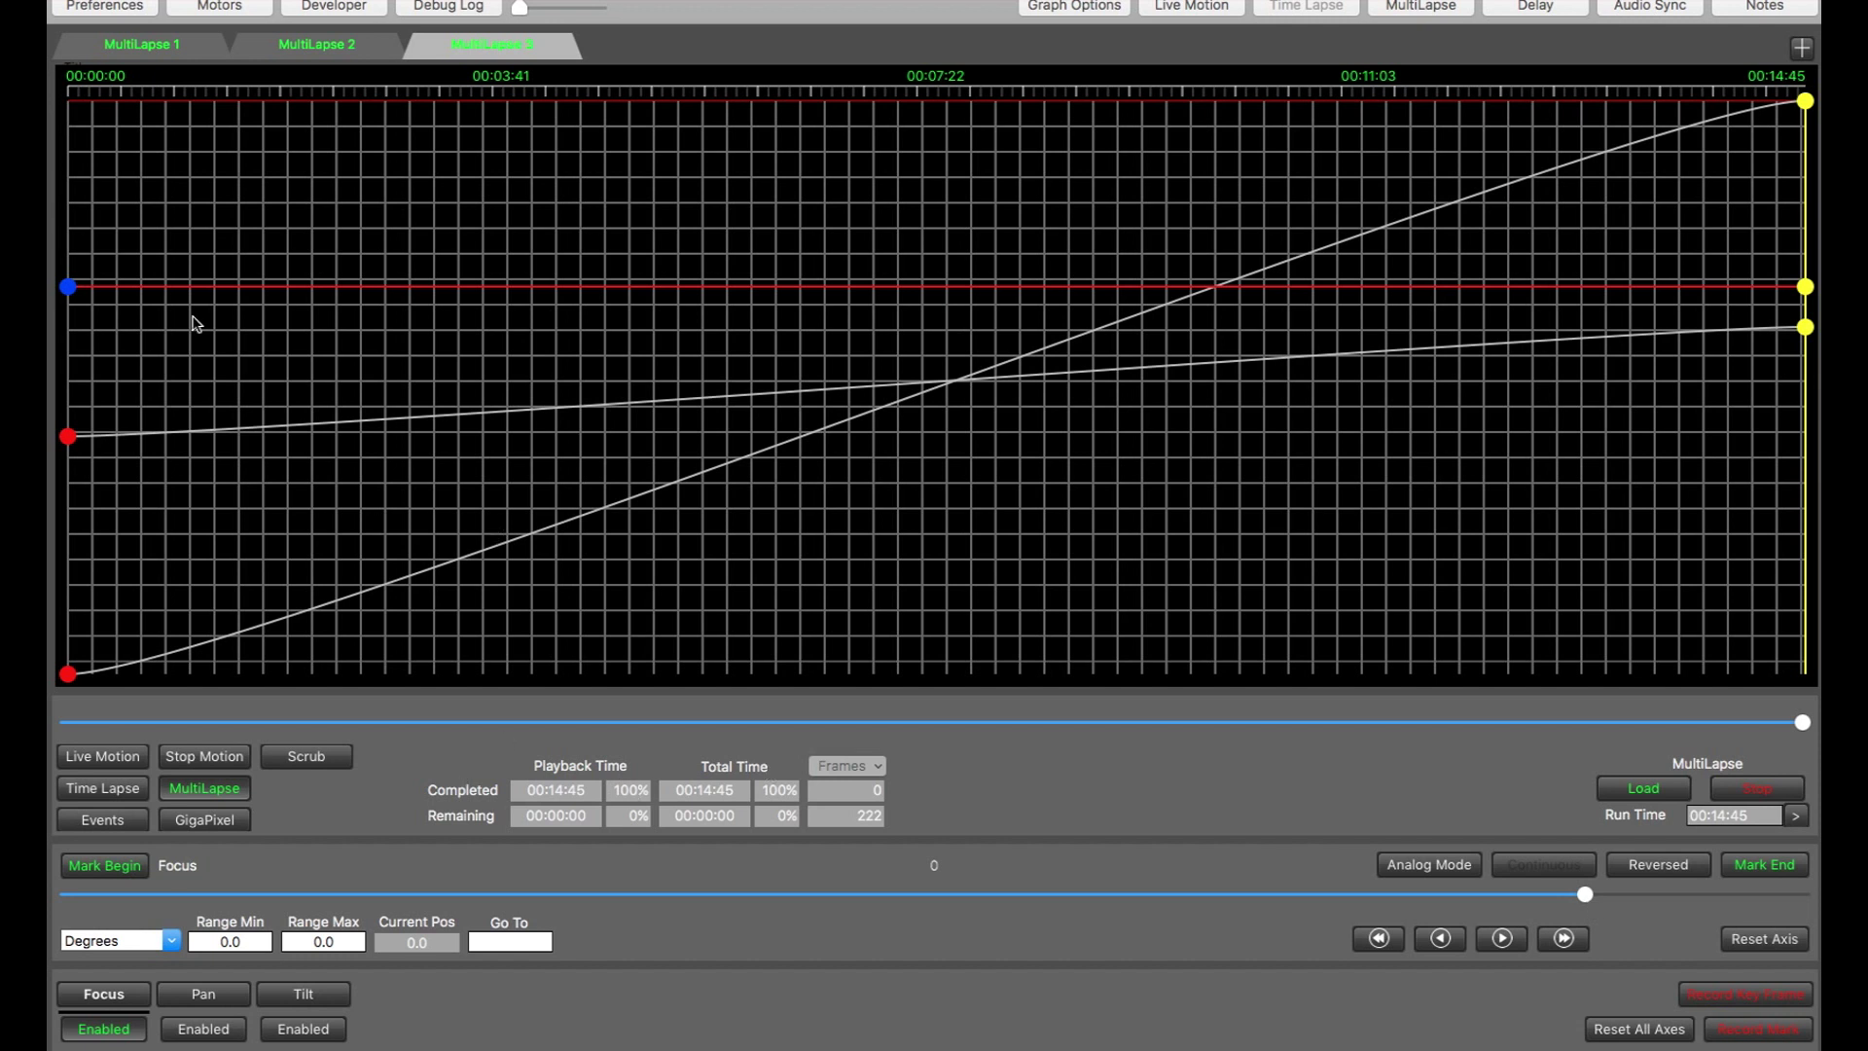
# Move the start and end Focus key frames of MultiLapse 3 to the current motor position.
pyautogui.click(70, 290)
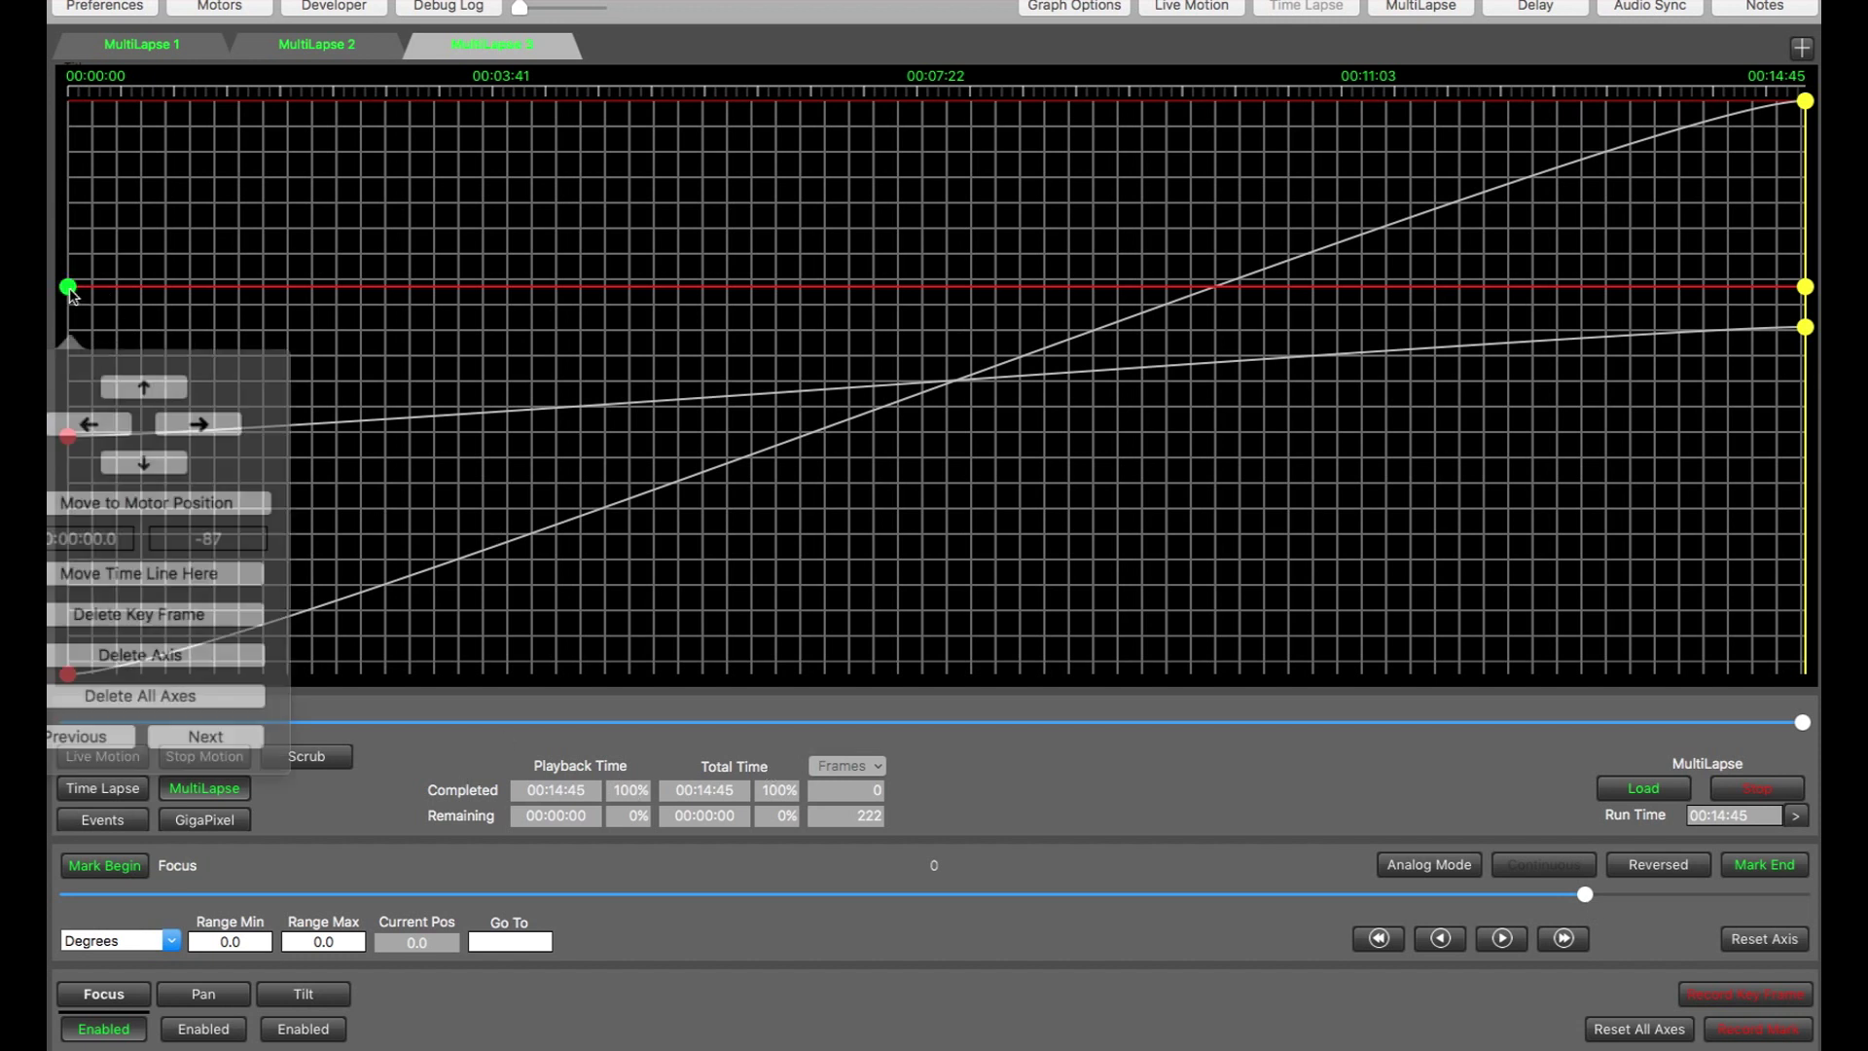
pyautogui.click(161, 478)
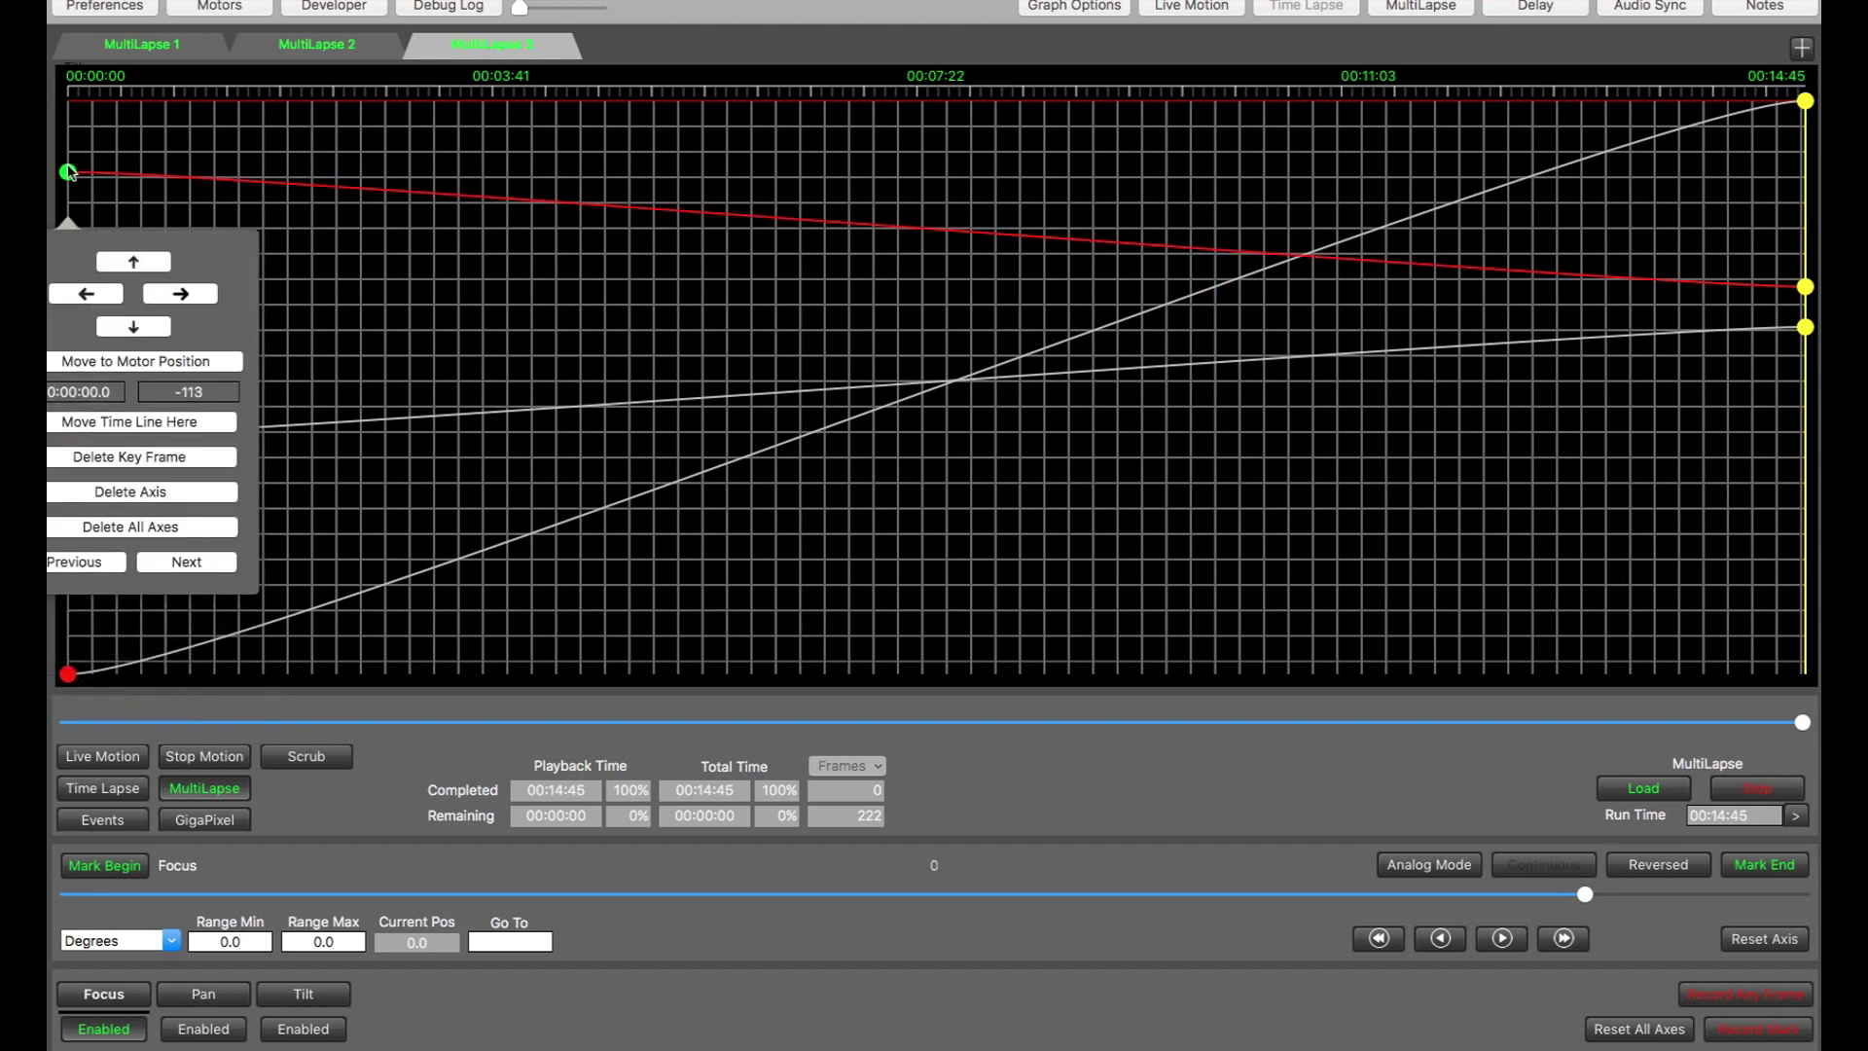
pyautogui.click(171, 563)
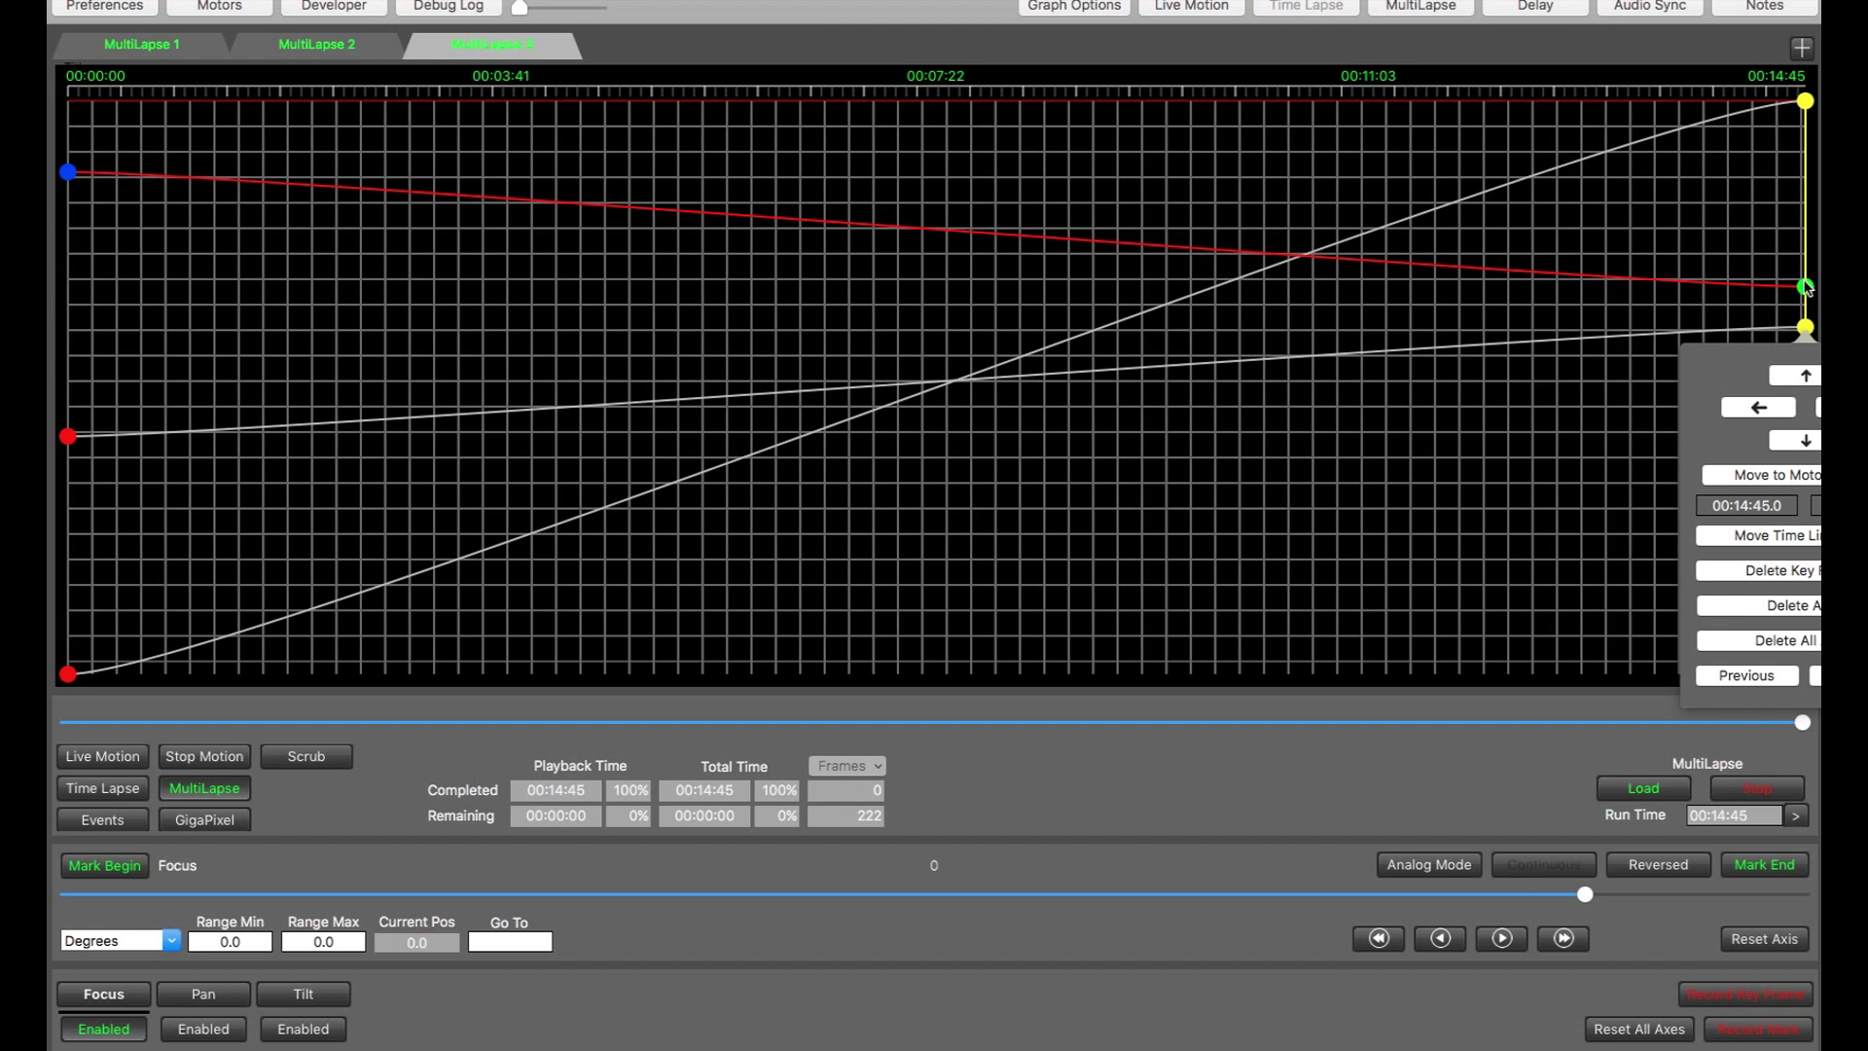
pyautogui.click(1783, 478)
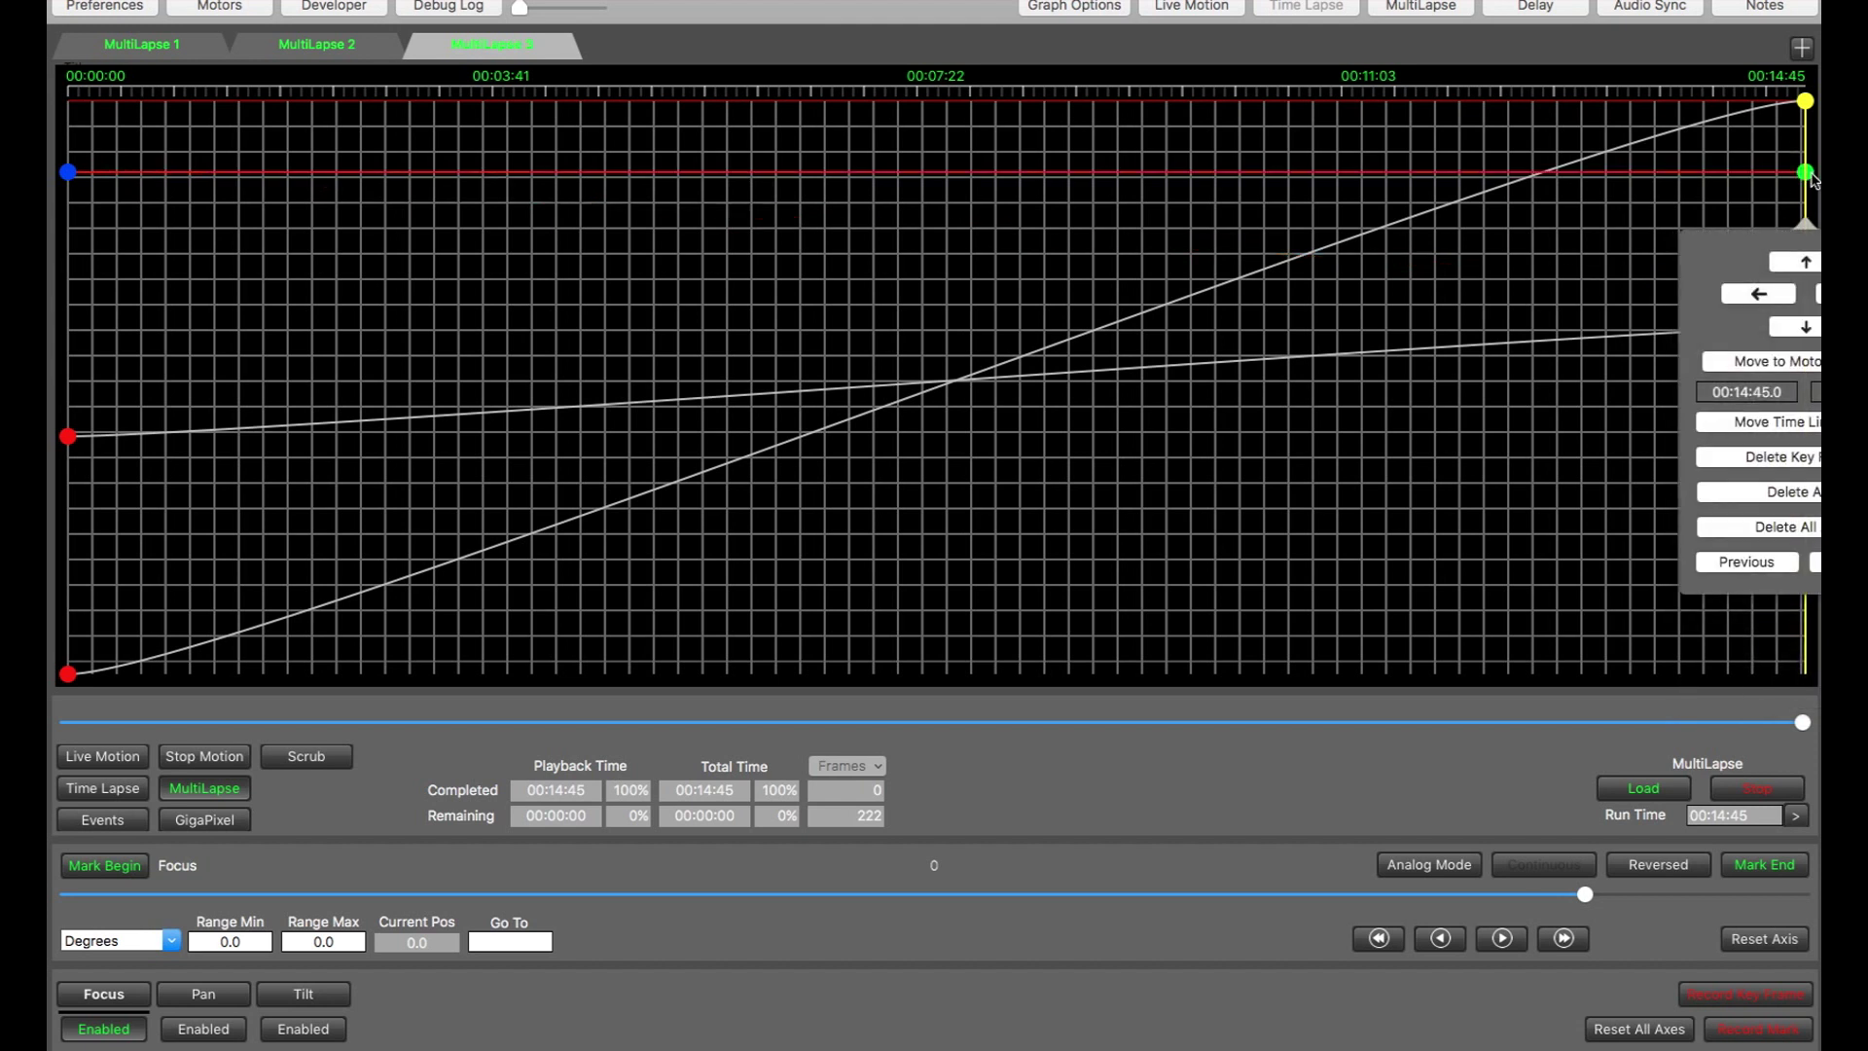
pyautogui.click(1493, 487)
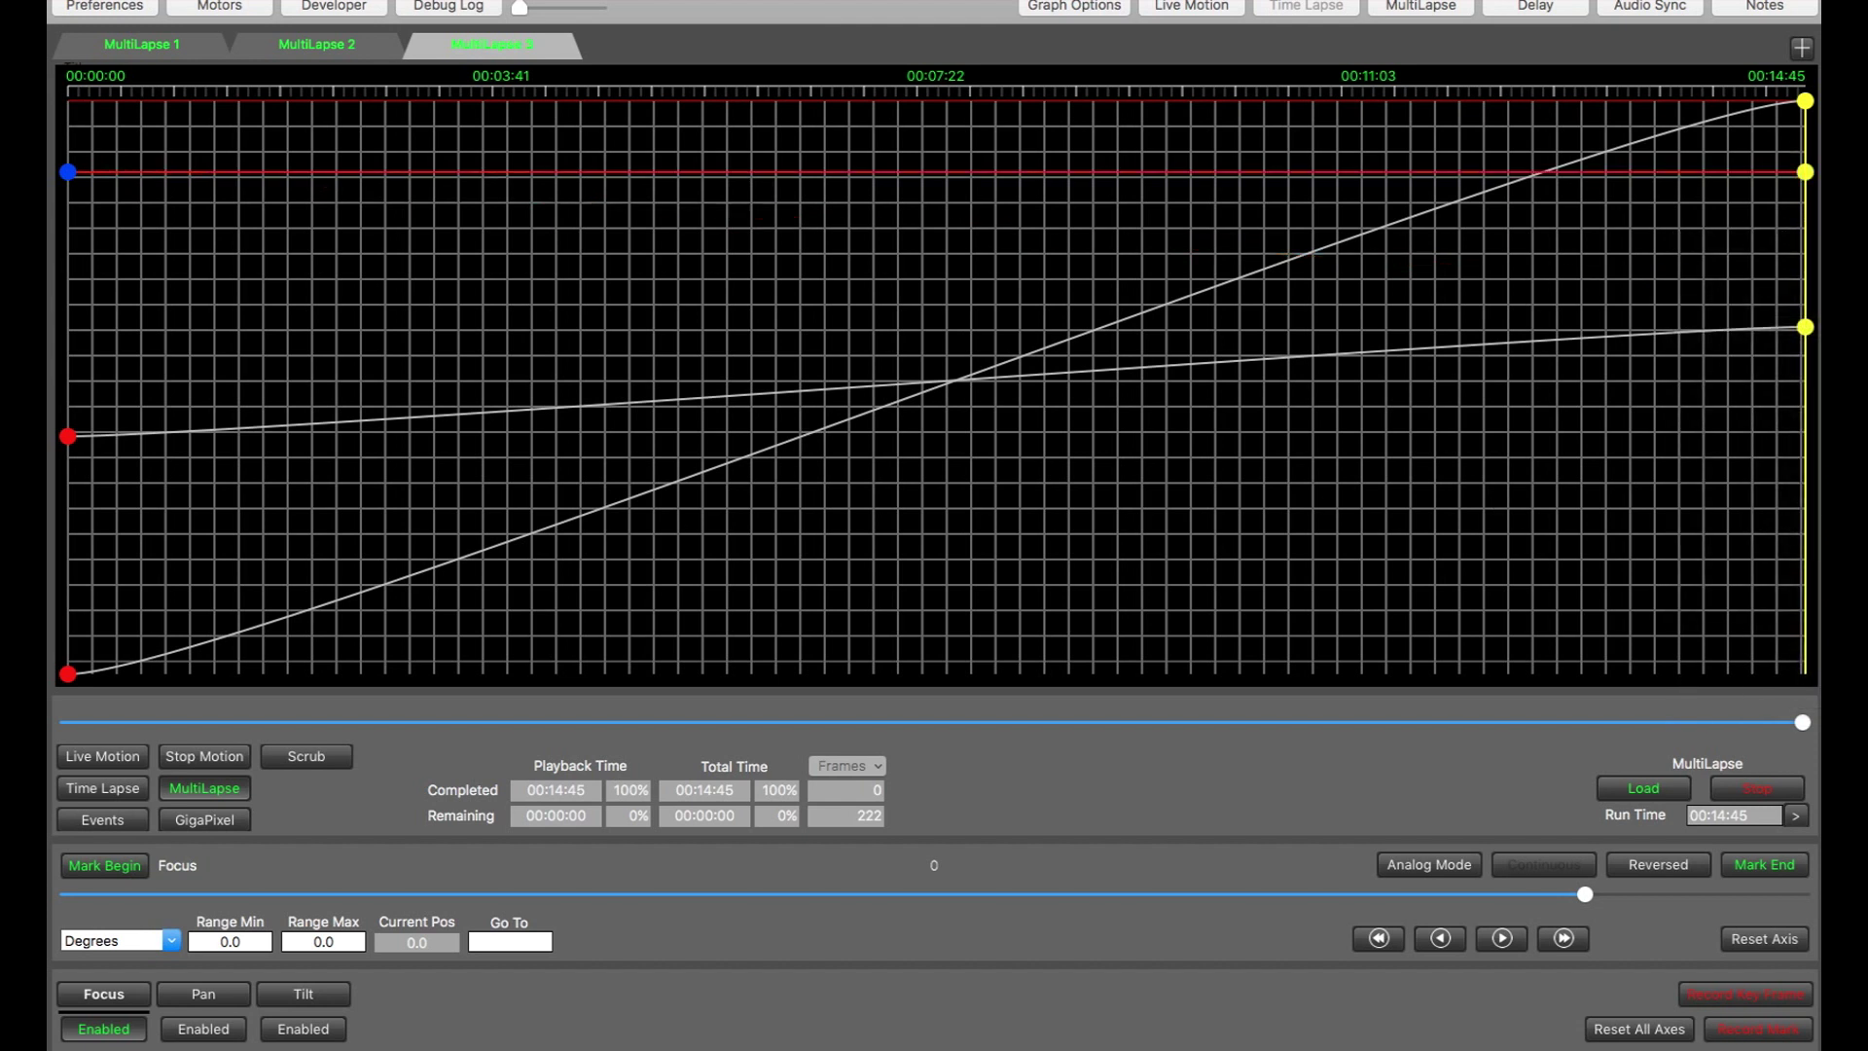
# Compare the graphs of the three MultiLapse moves and re-enable the Pan and Tilt axes.
pyautogui.click(343, 44)
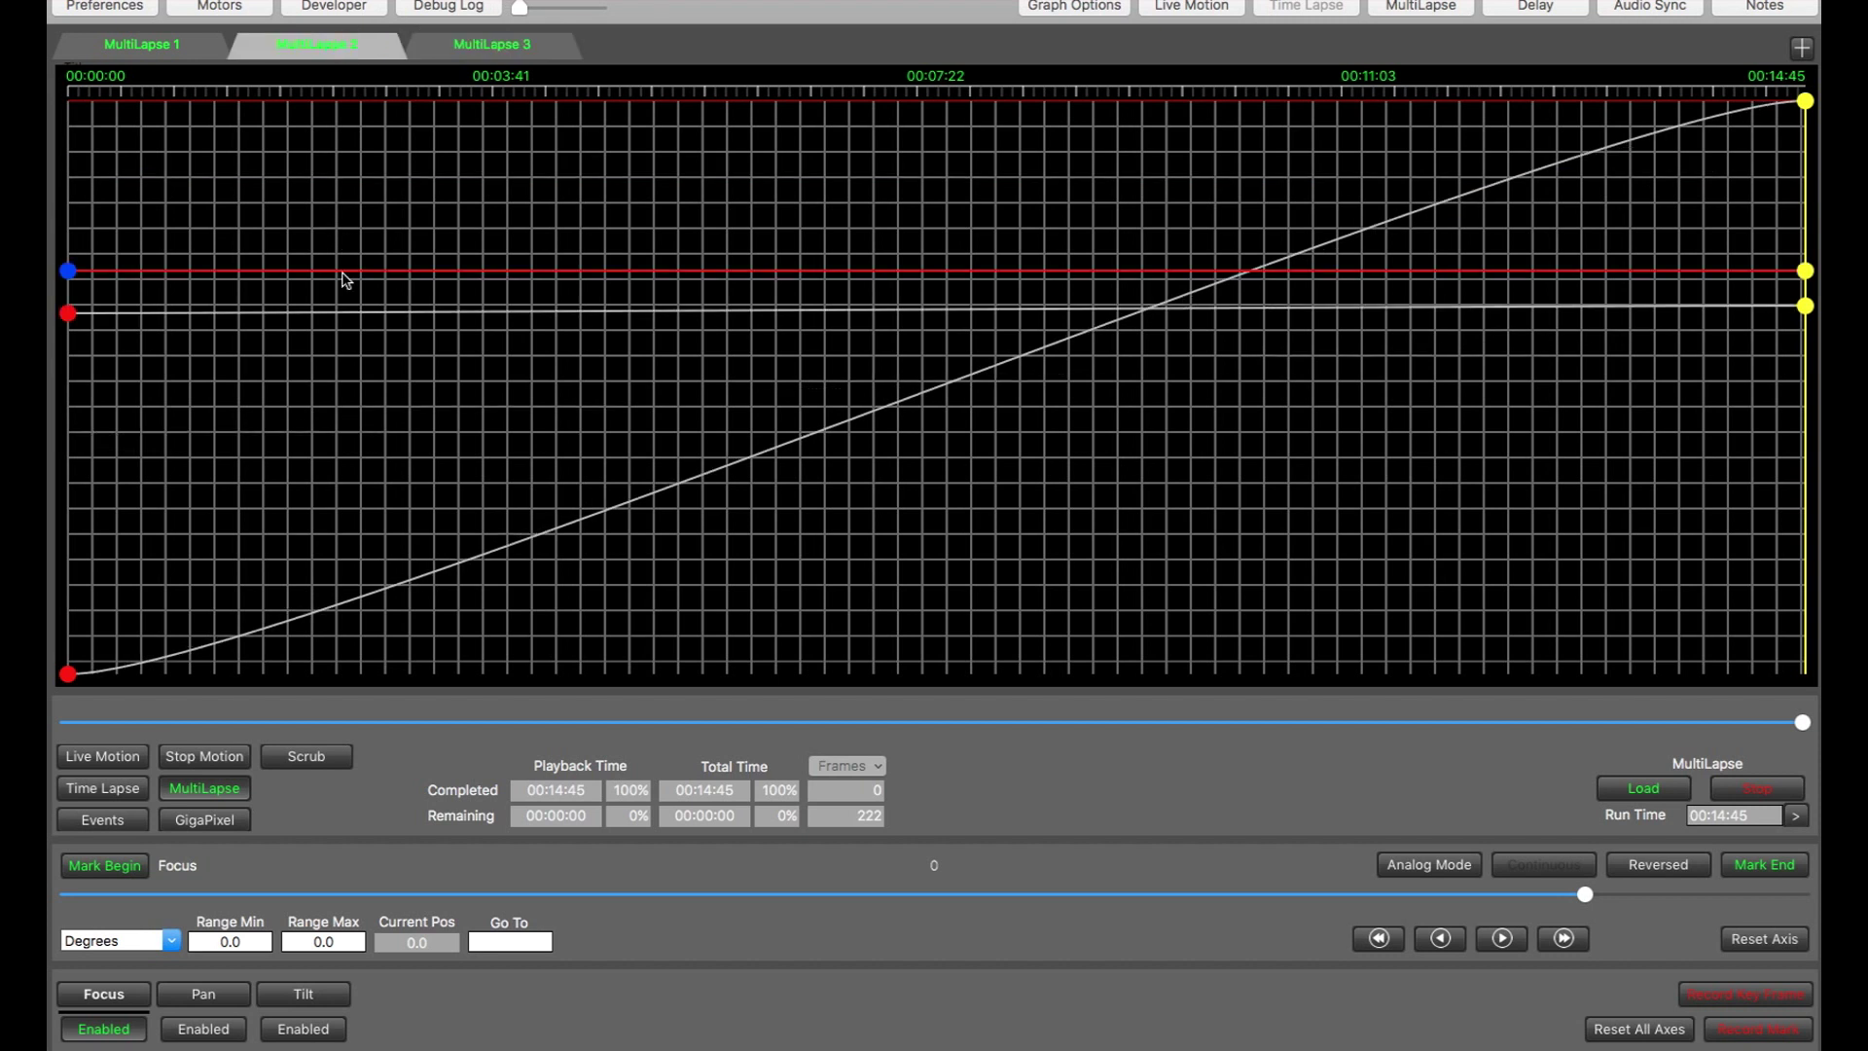
pyautogui.click(189, 40)
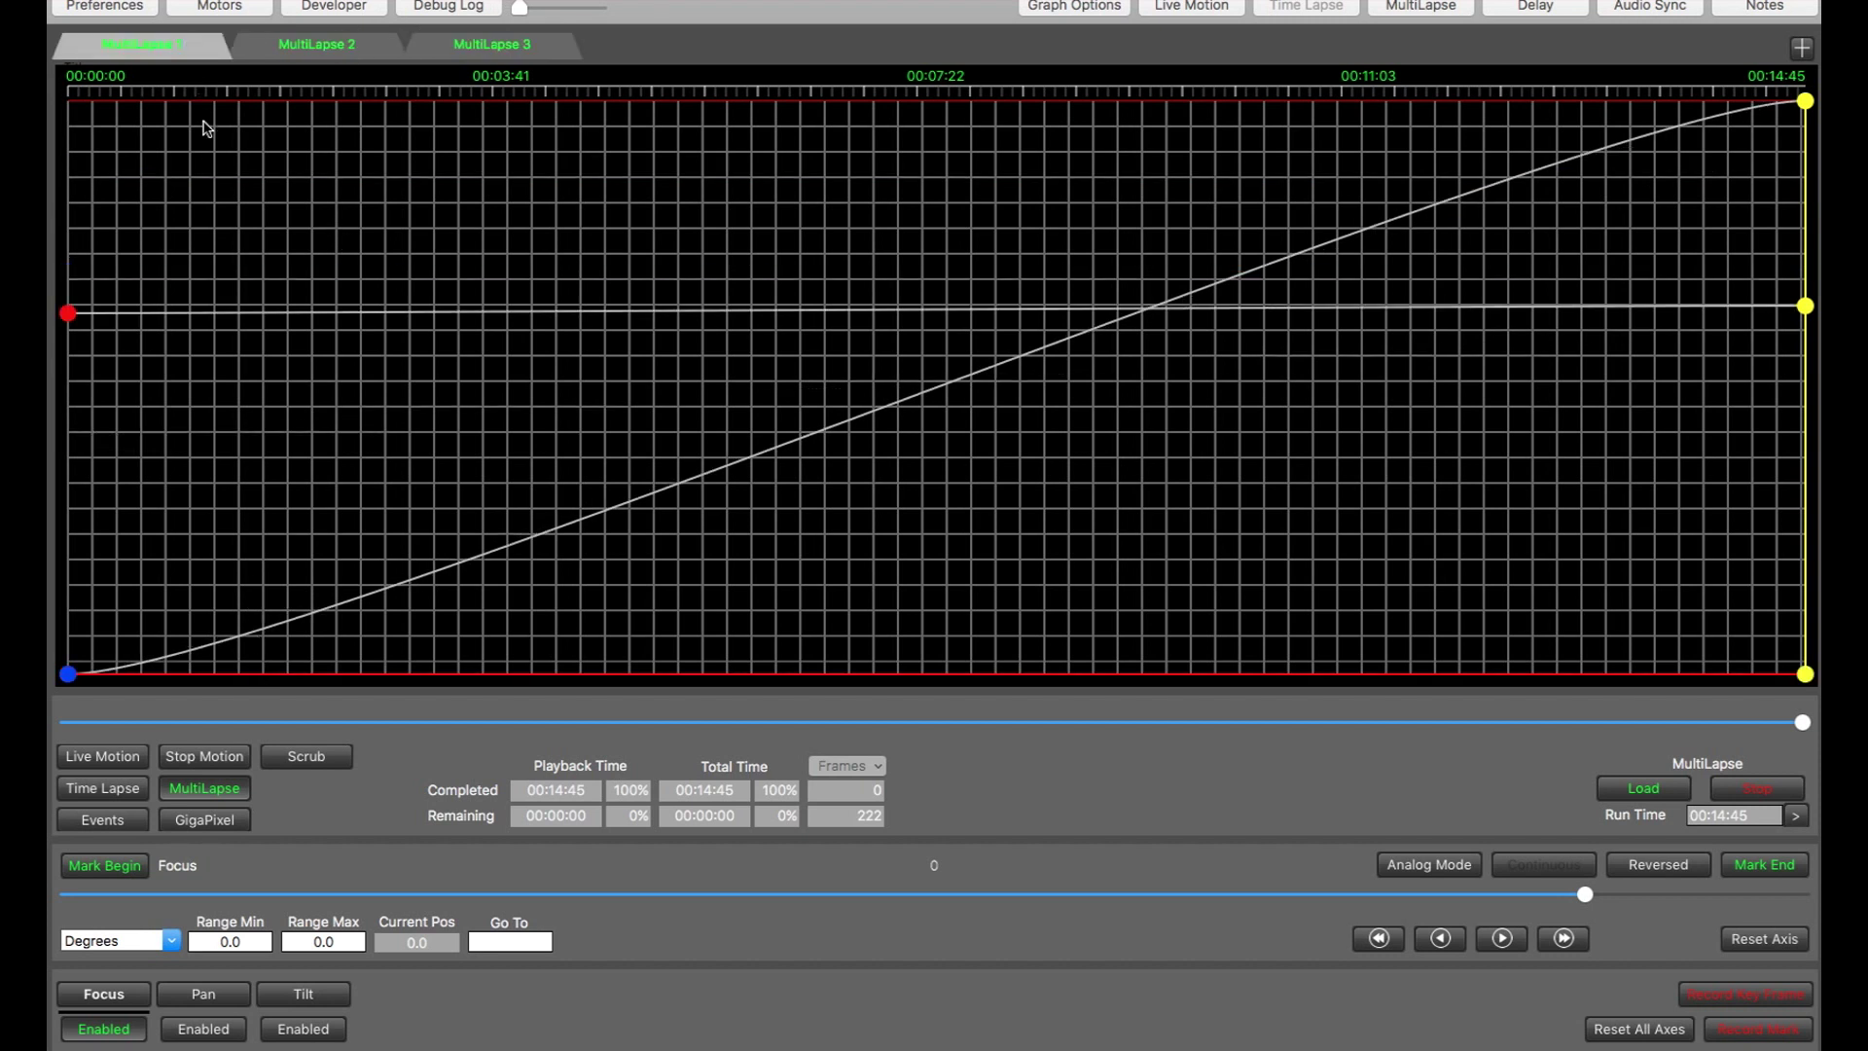
pyautogui.click(304, 44)
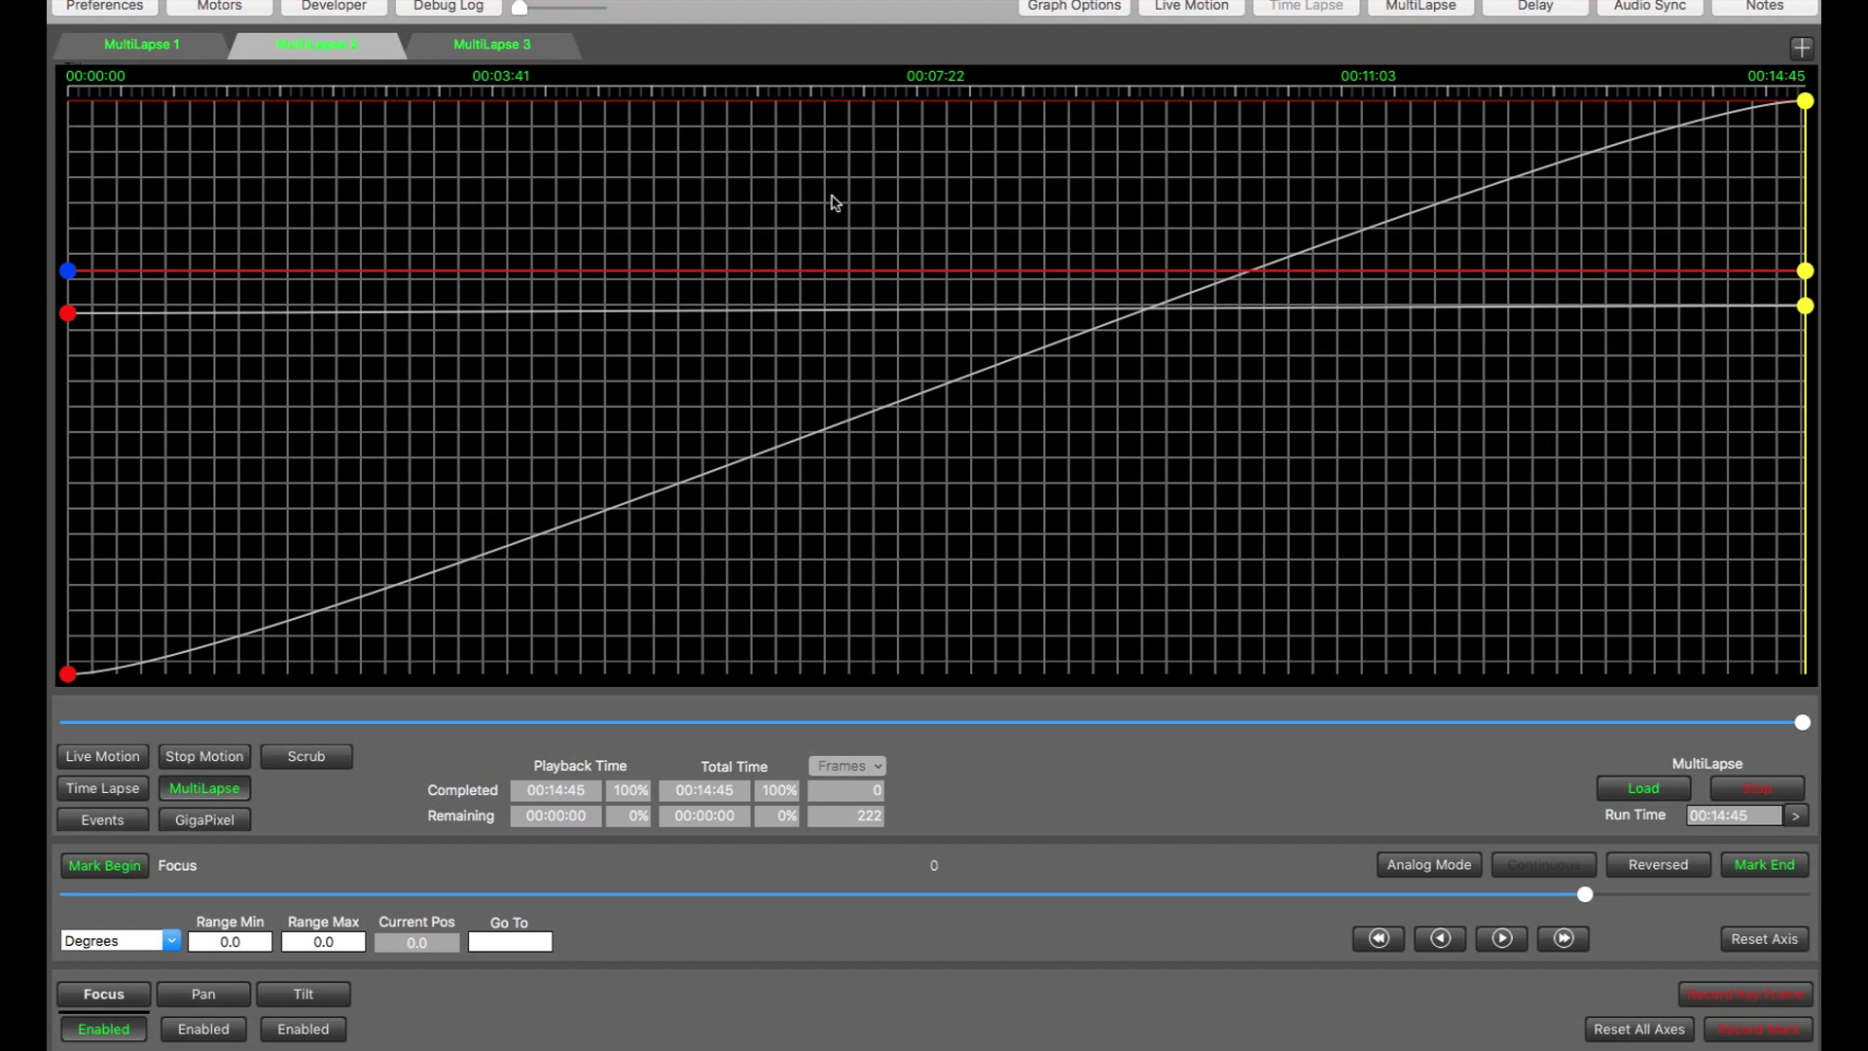
pyautogui.click(529, 41)
pyautogui.click(338, 52)
pyautogui.click(208, 1033)
pyautogui.click(306, 1033)
pyautogui.click(479, 41)
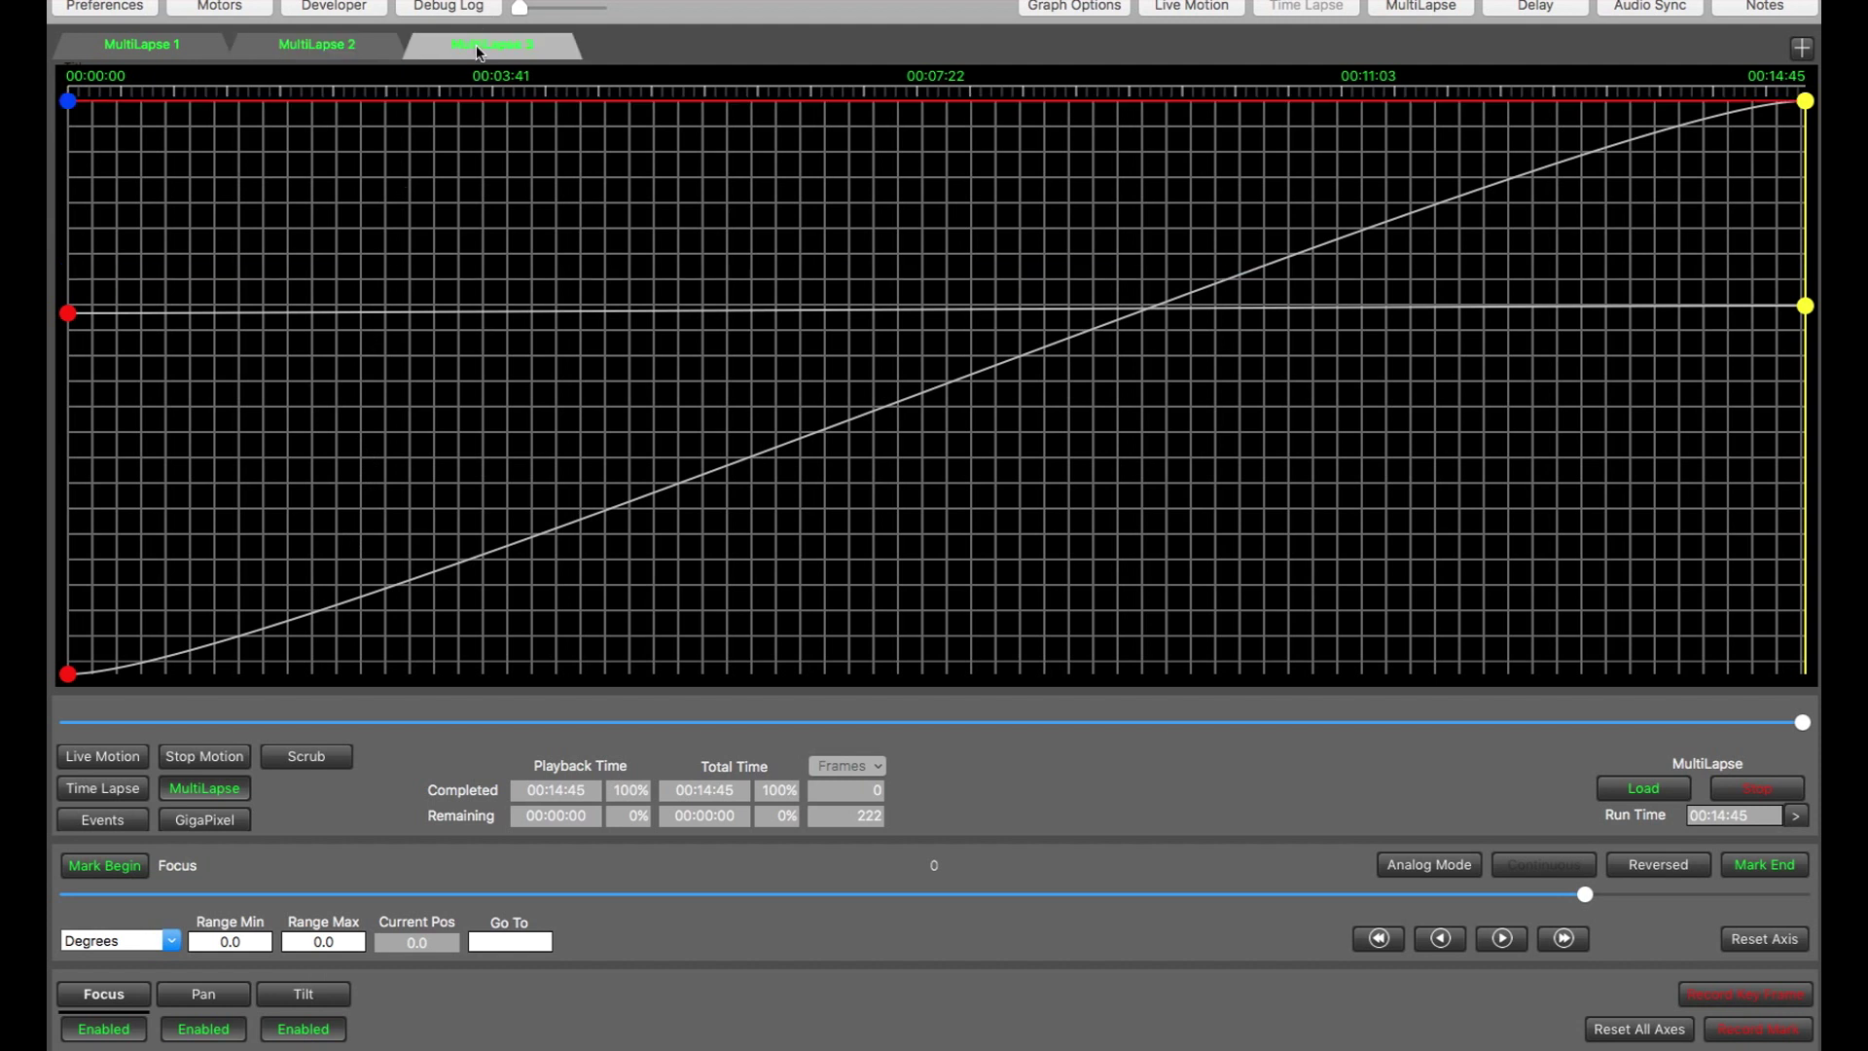
# Load the MultiLapse sequence from MultiLapse 1 and run it with a 00:14:45 run time.
pyautogui.click(141, 44)
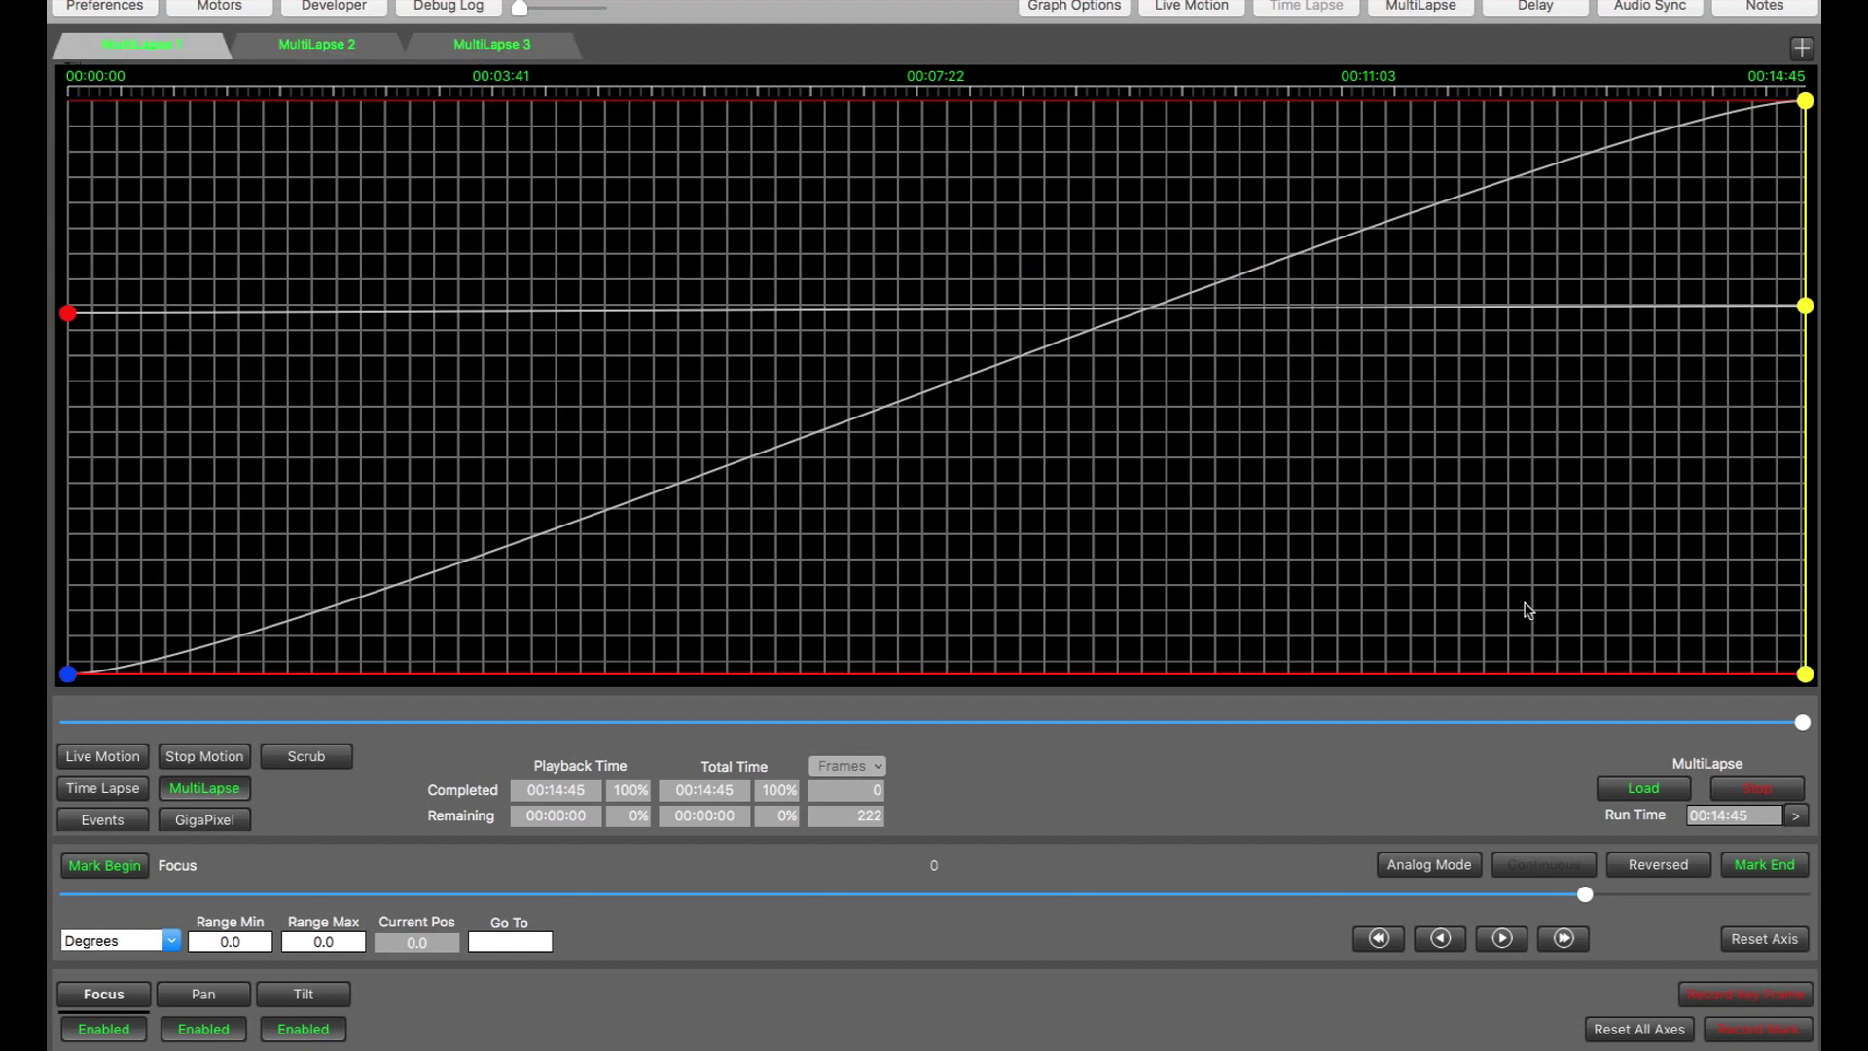
pyautogui.click(1660, 786)
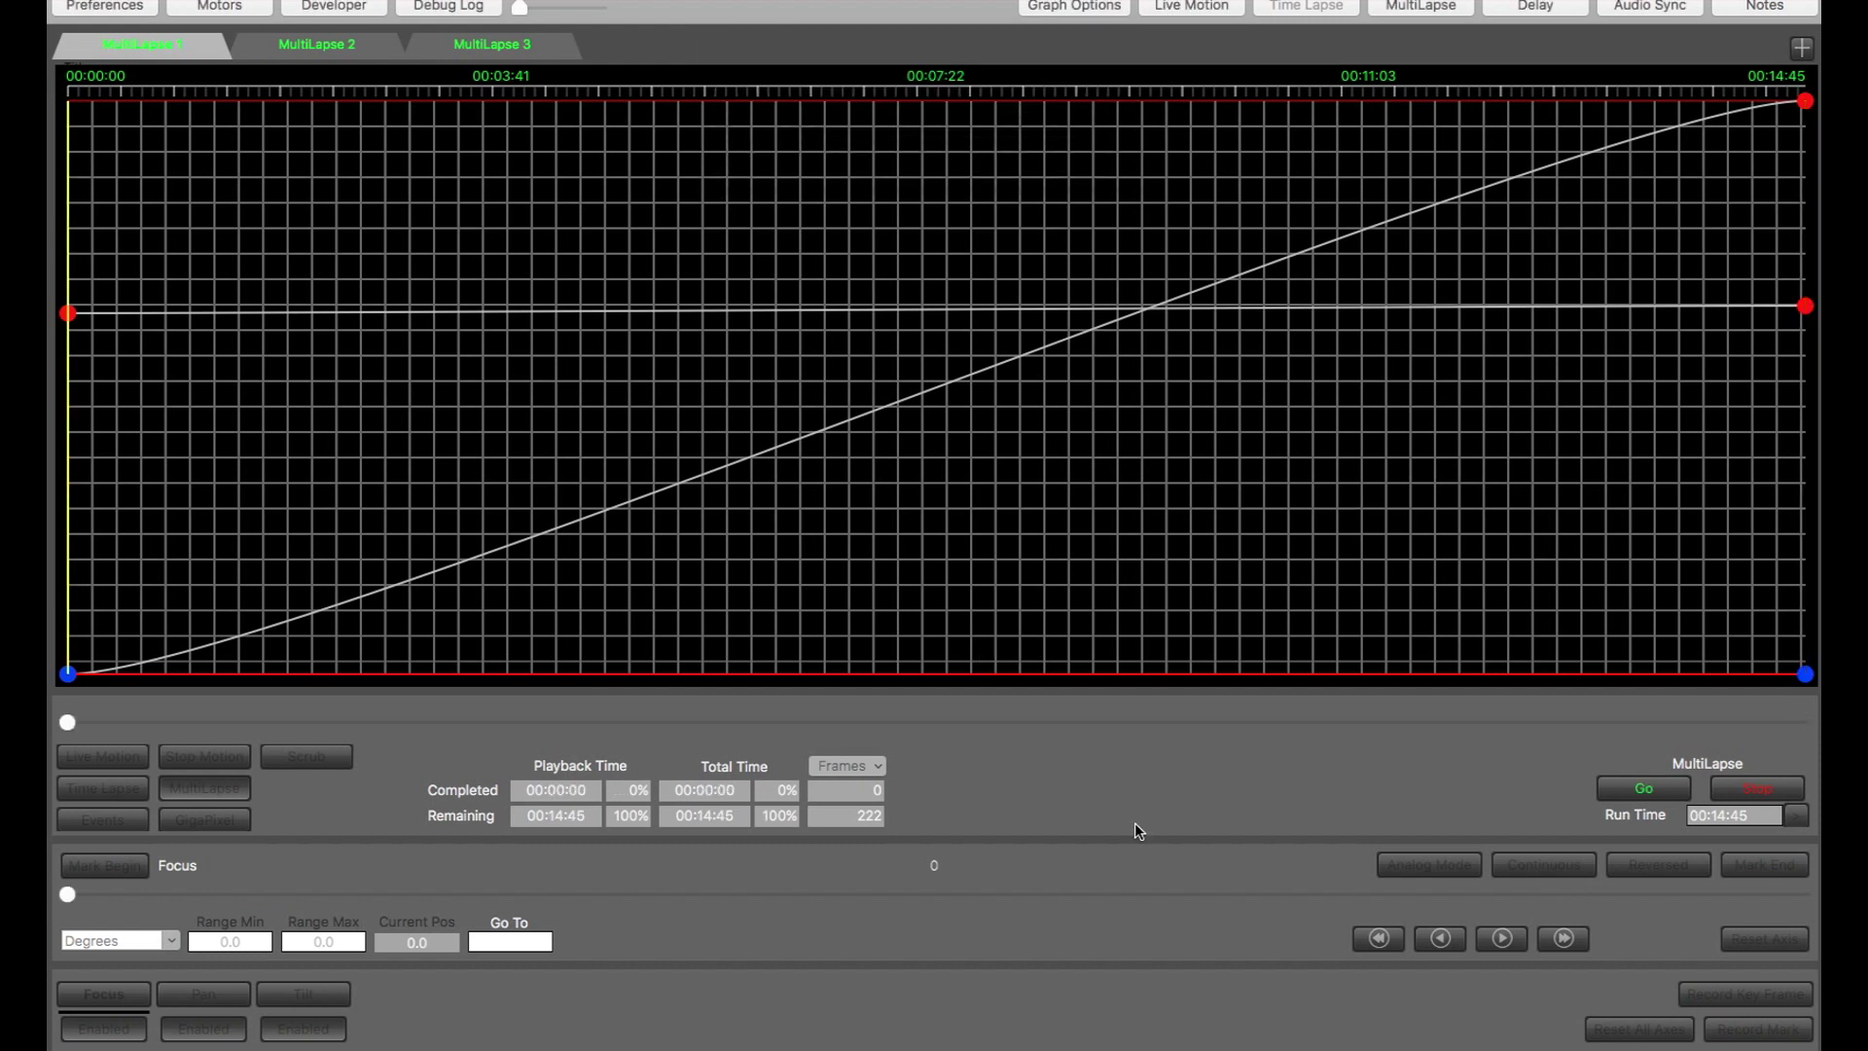
pyautogui.click(1643, 789)
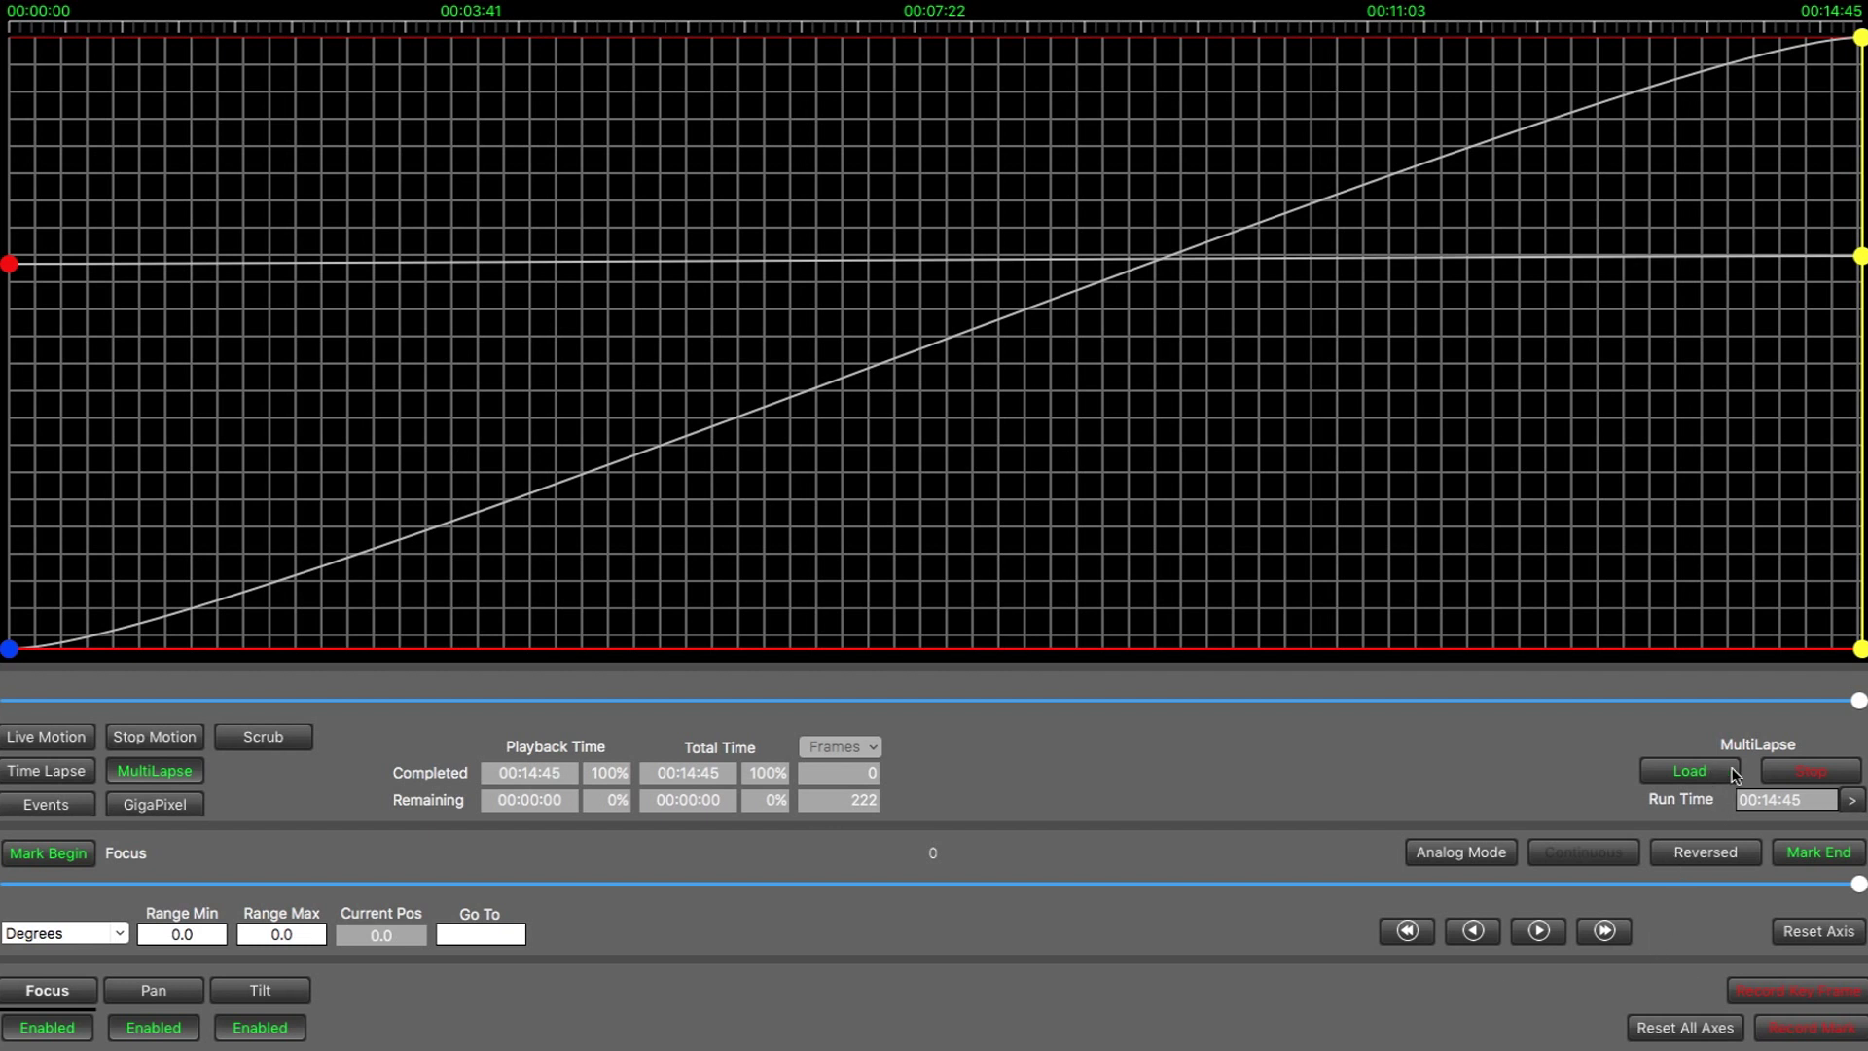
pyautogui.click(1812, 774)
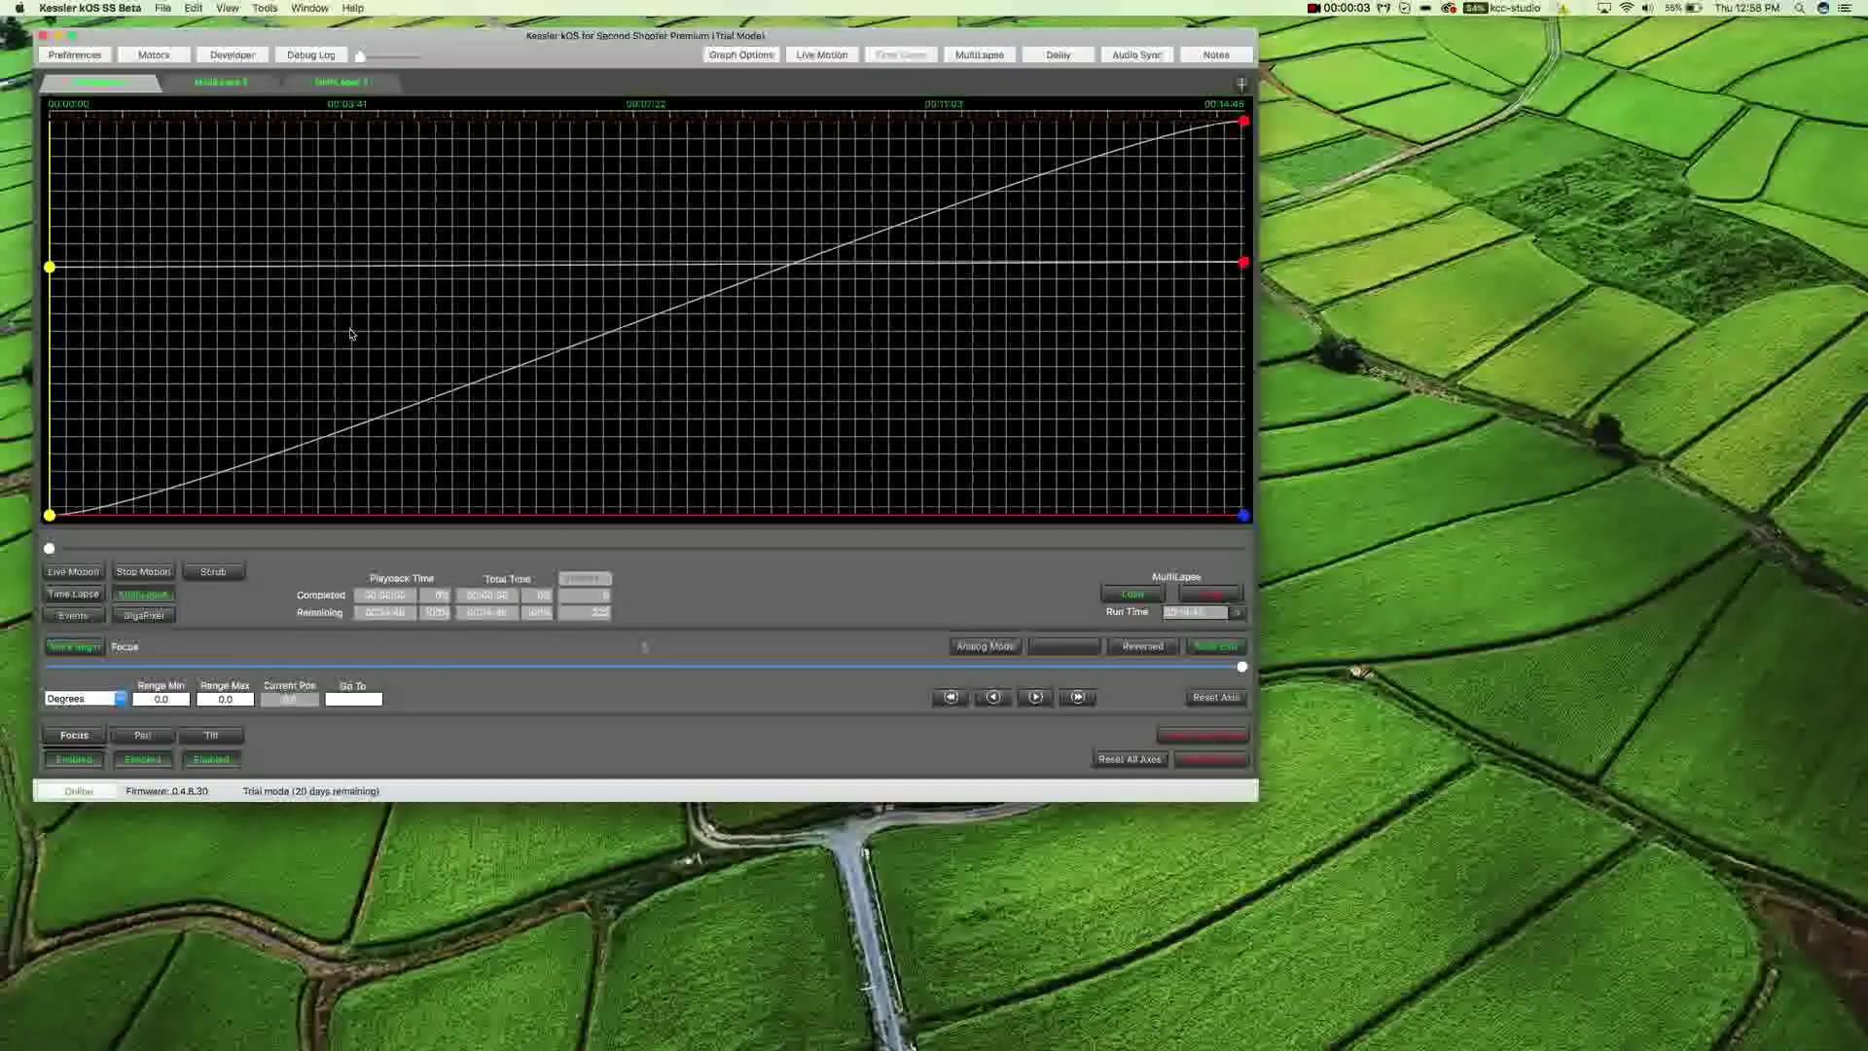
# Sort the MultiLapse photos in the base folder /Volumes/Untitled/DCIM/10071026 with a folder count of 3.
pyautogui.click(267, 8)
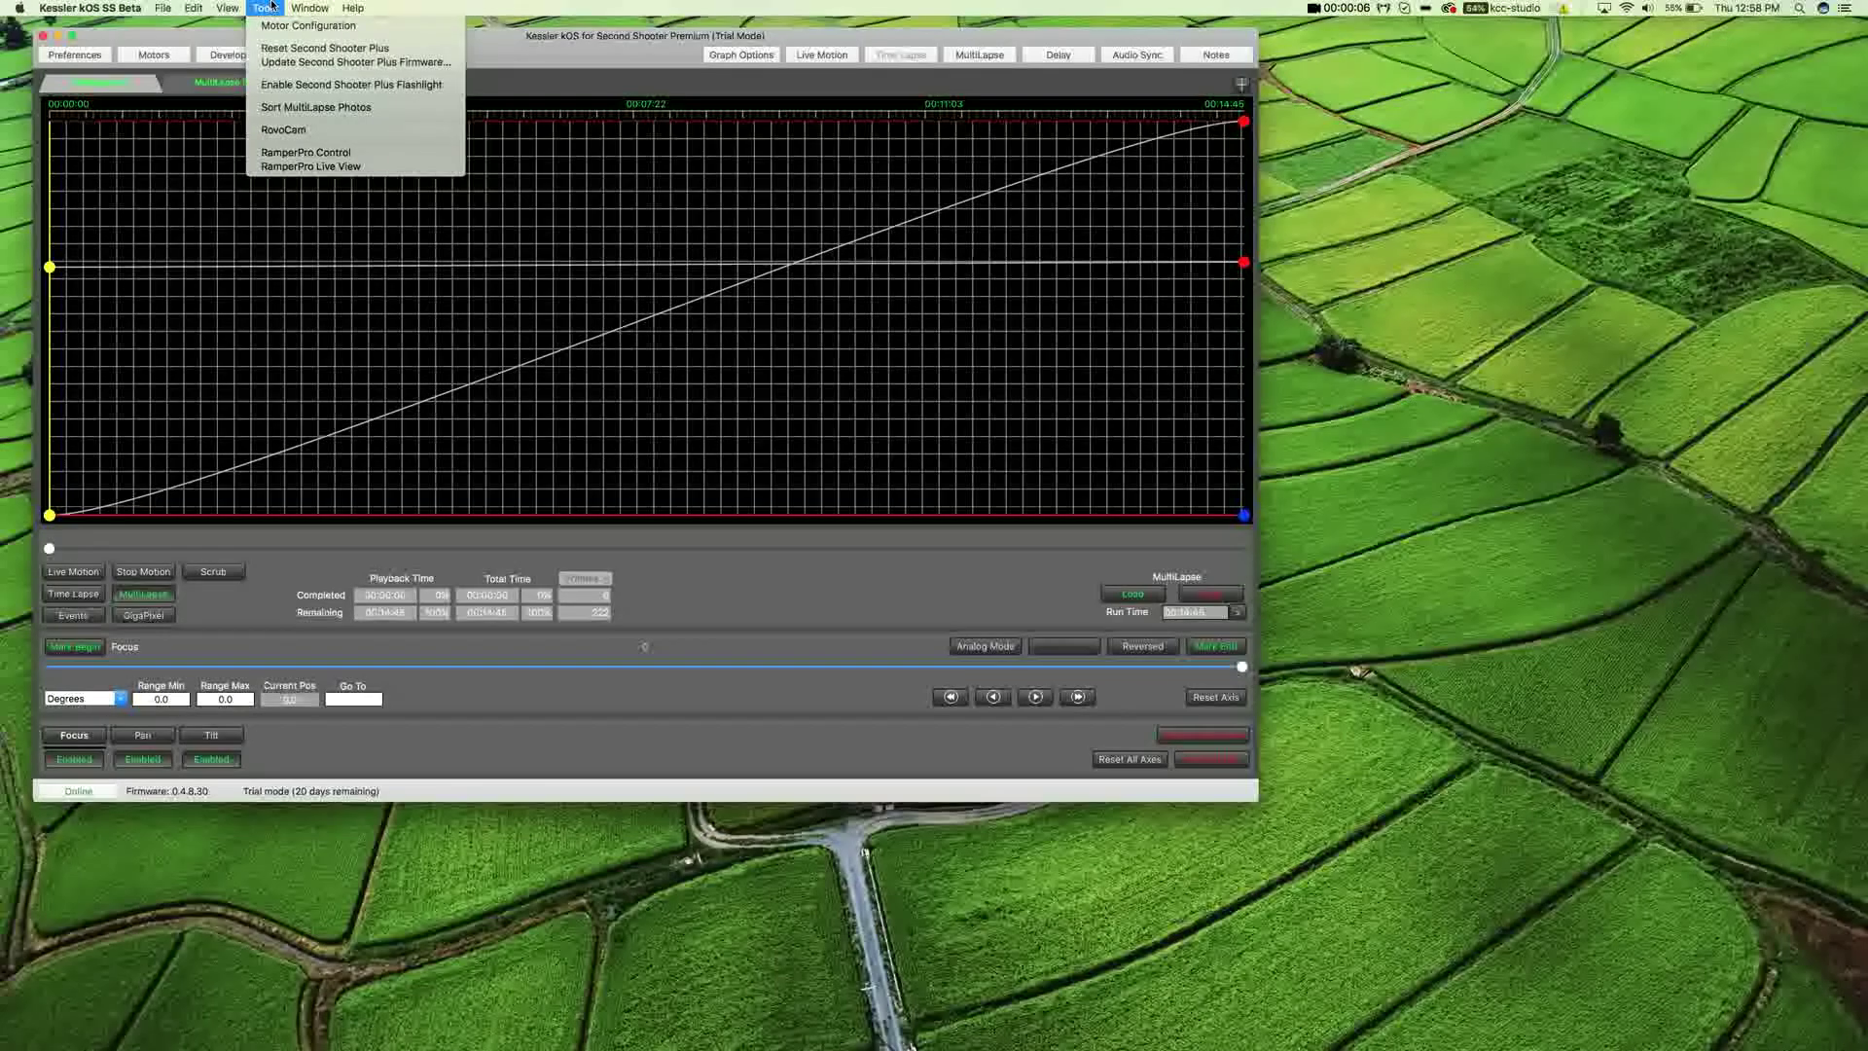
pyautogui.click(289, 107)
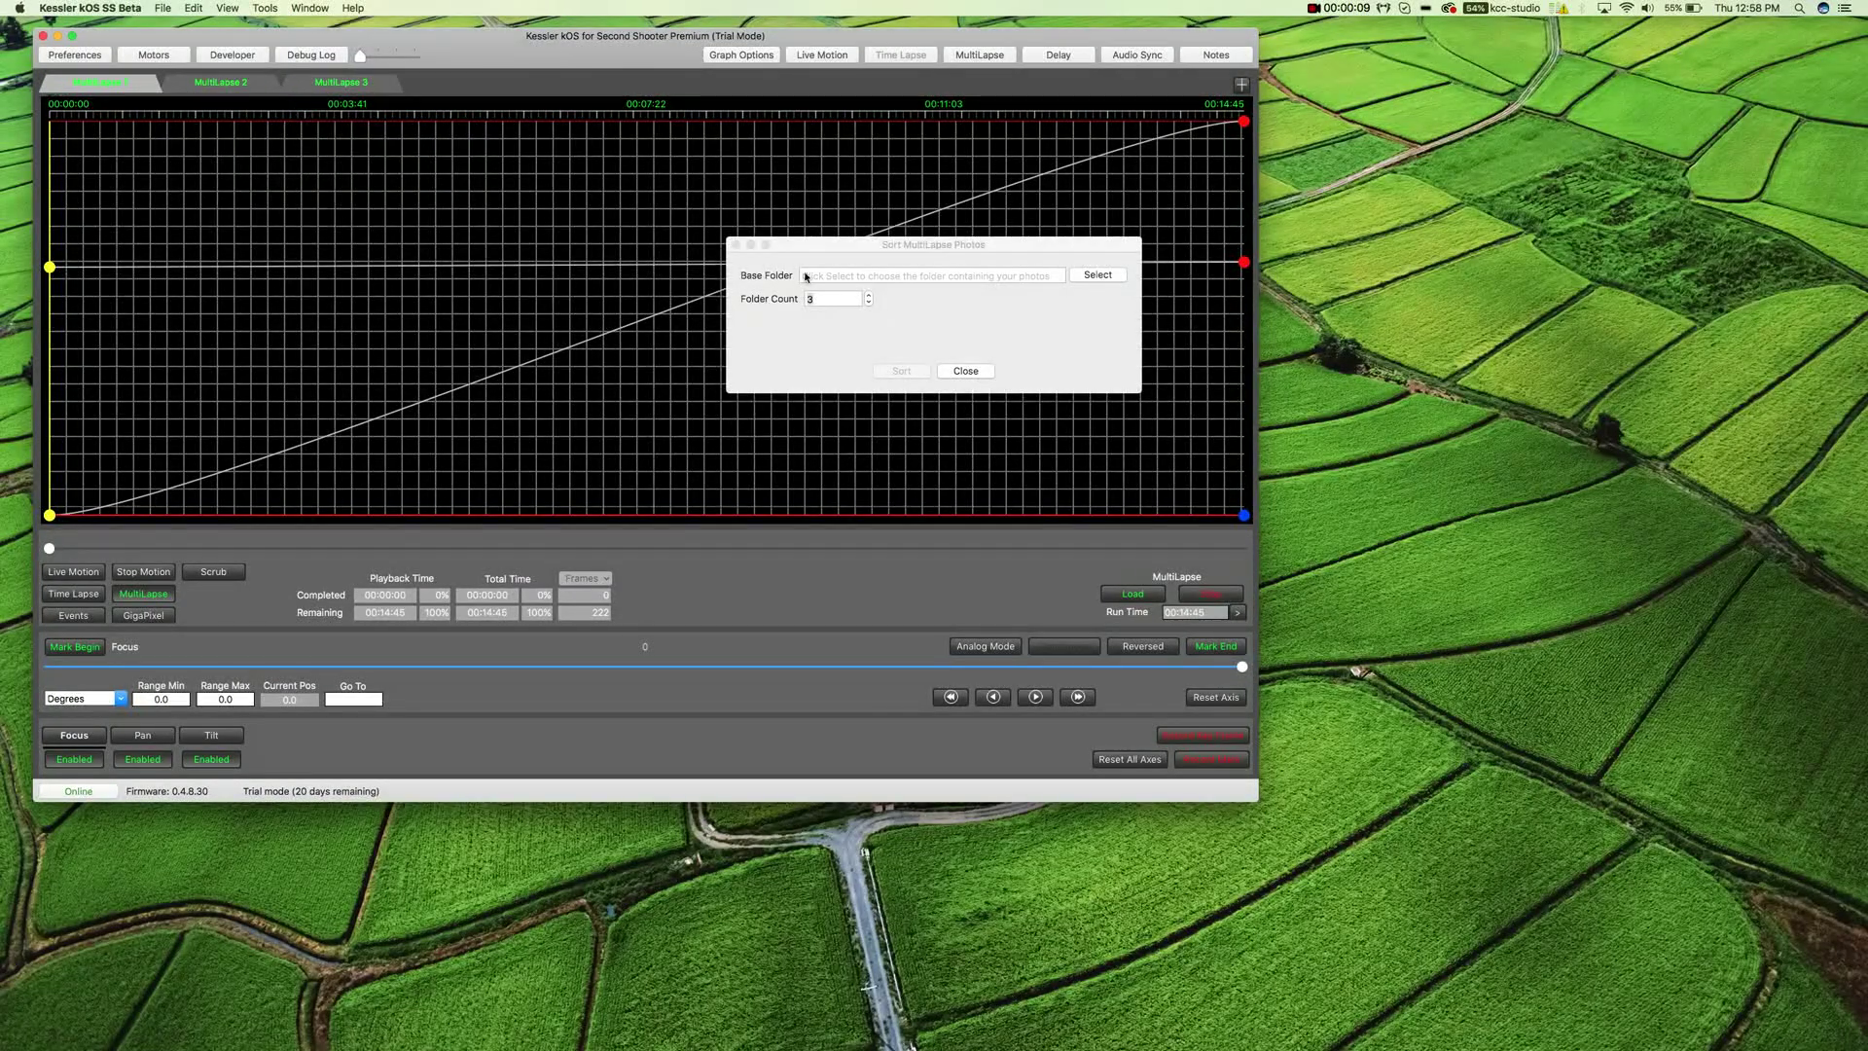
pyautogui.click(1083, 277)
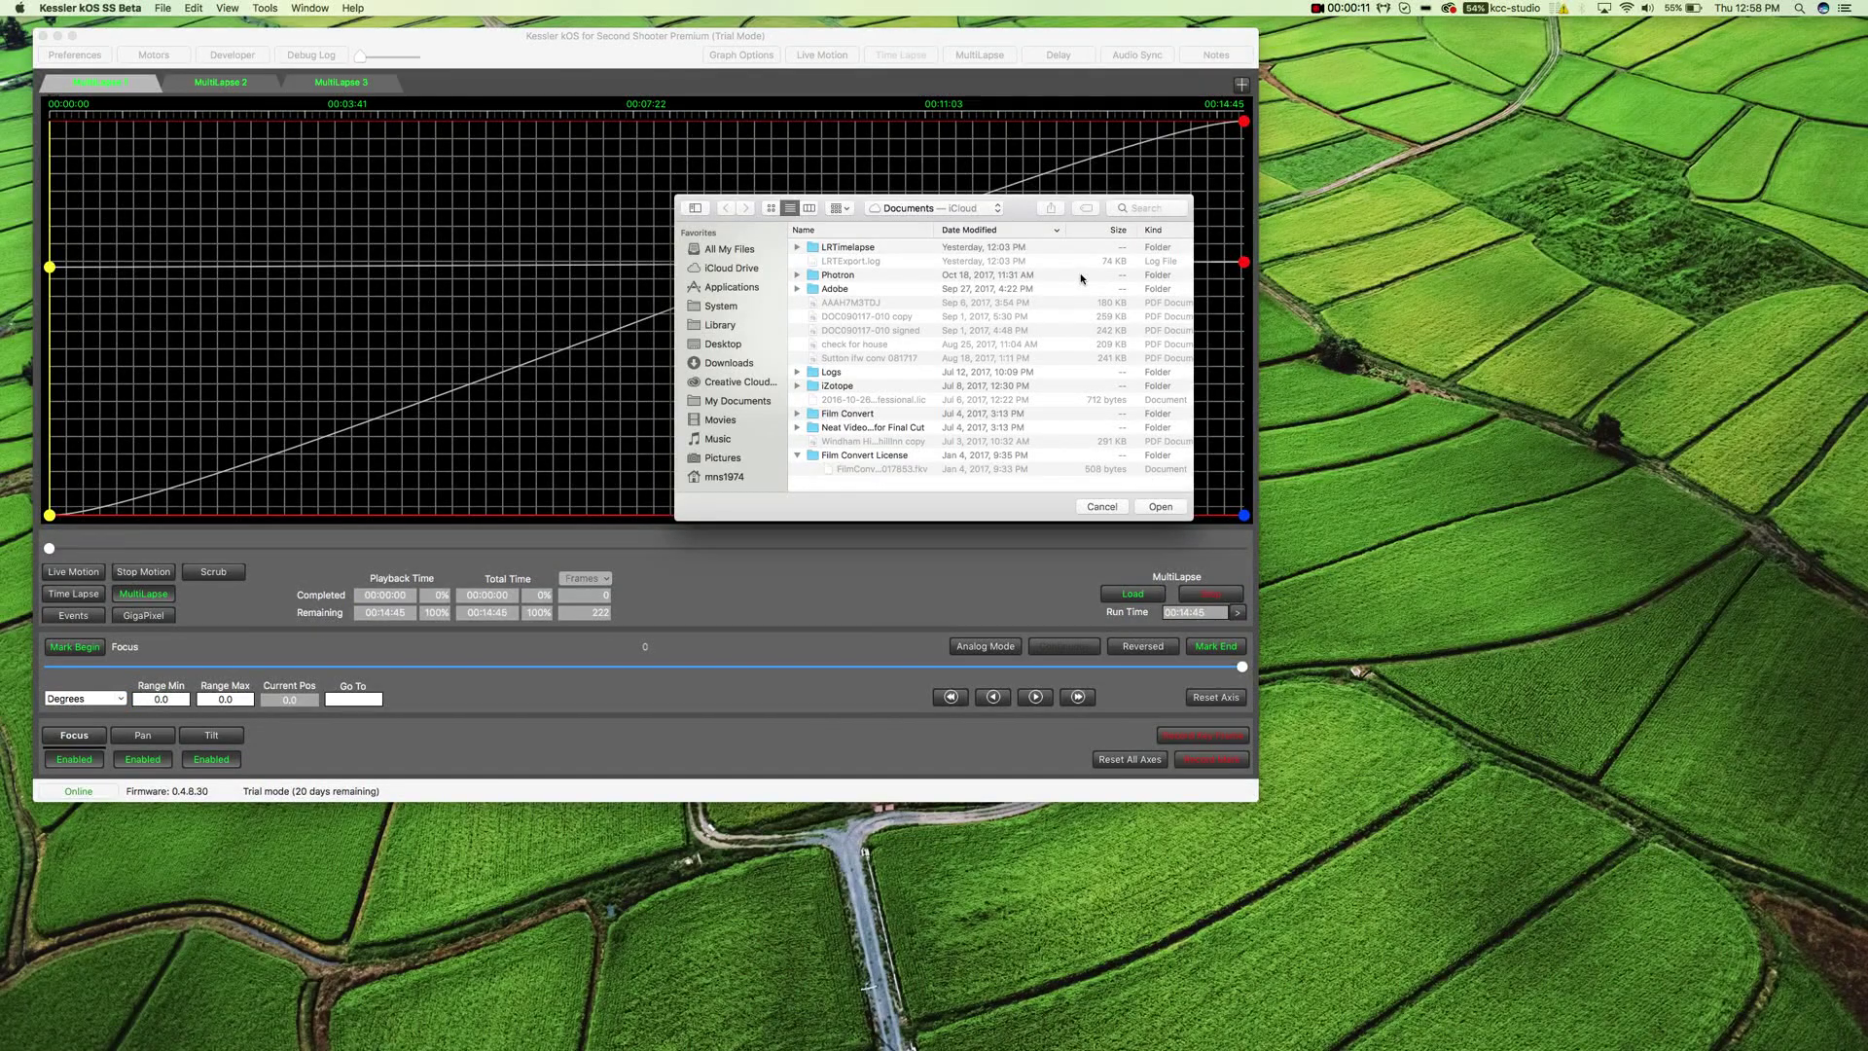
pyautogui.scroll(-2, 734, 404)
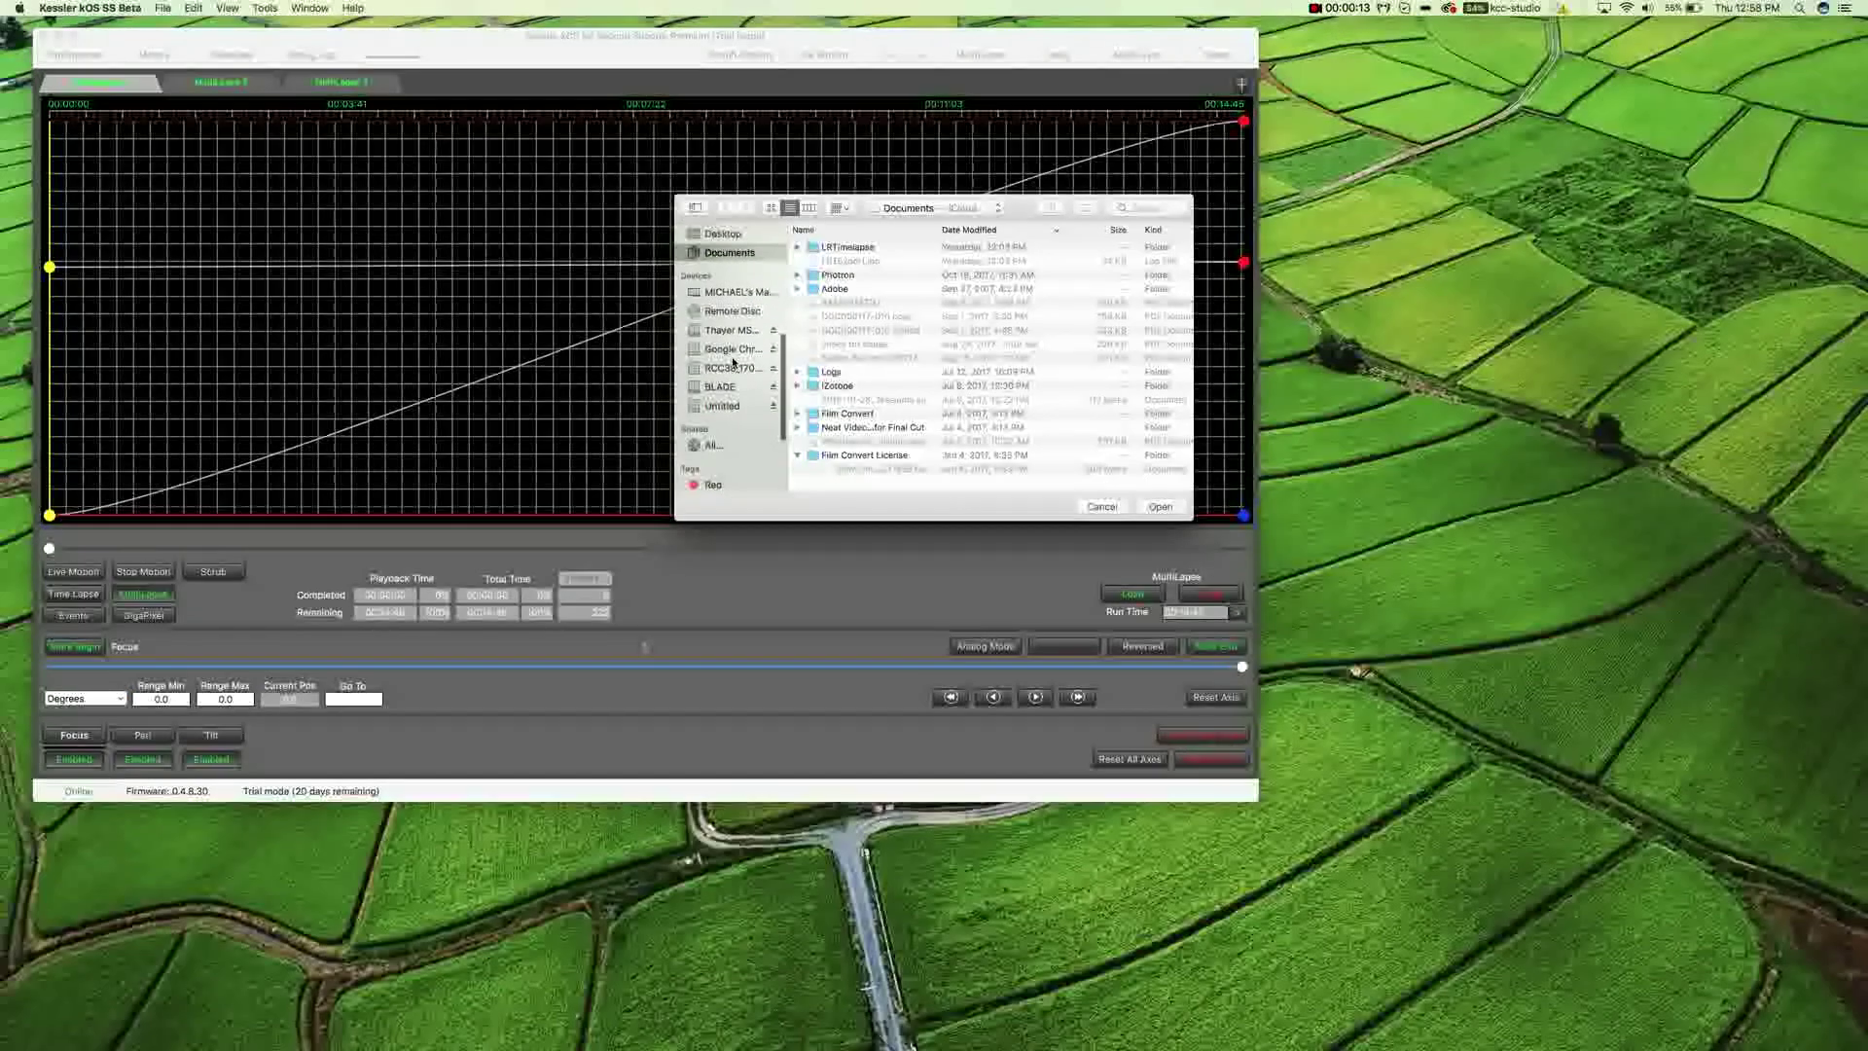
pyautogui.click(742, 415)
pyautogui.doubleClick(820, 247)
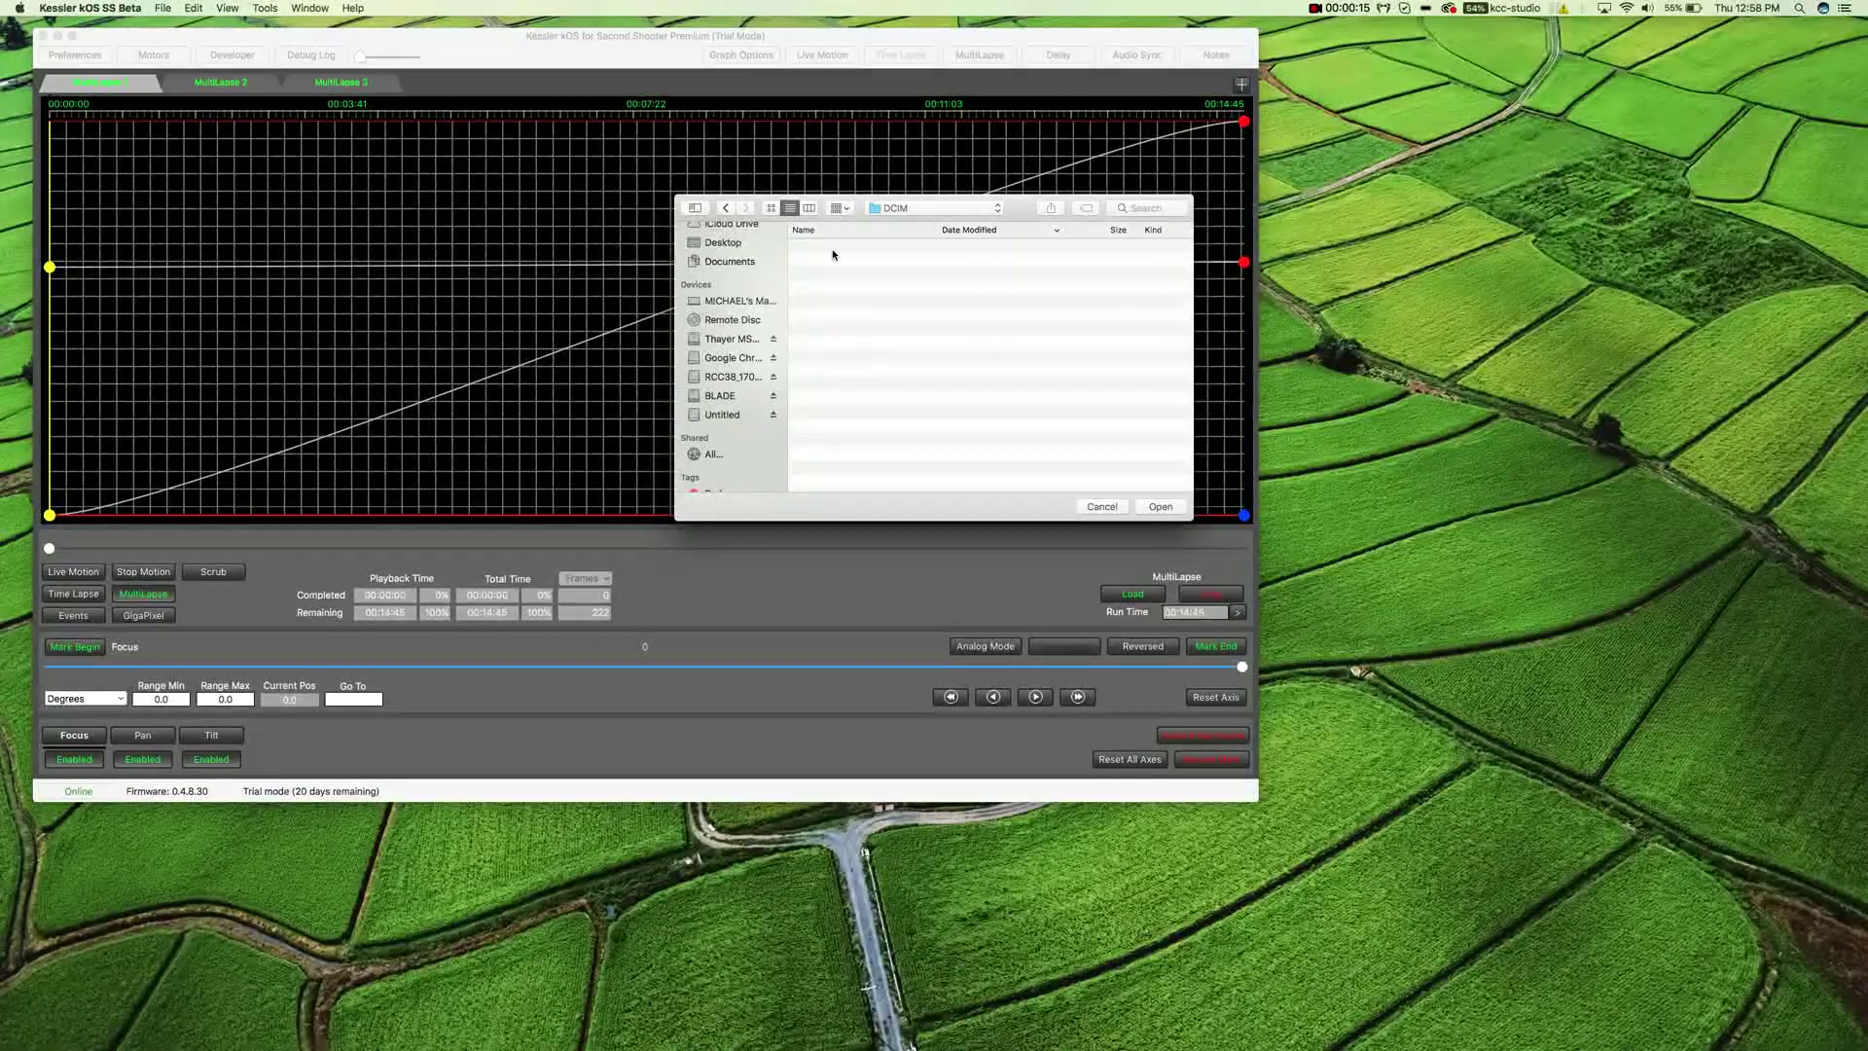
pyautogui.click(819, 247)
pyautogui.doubleClick(818, 247)
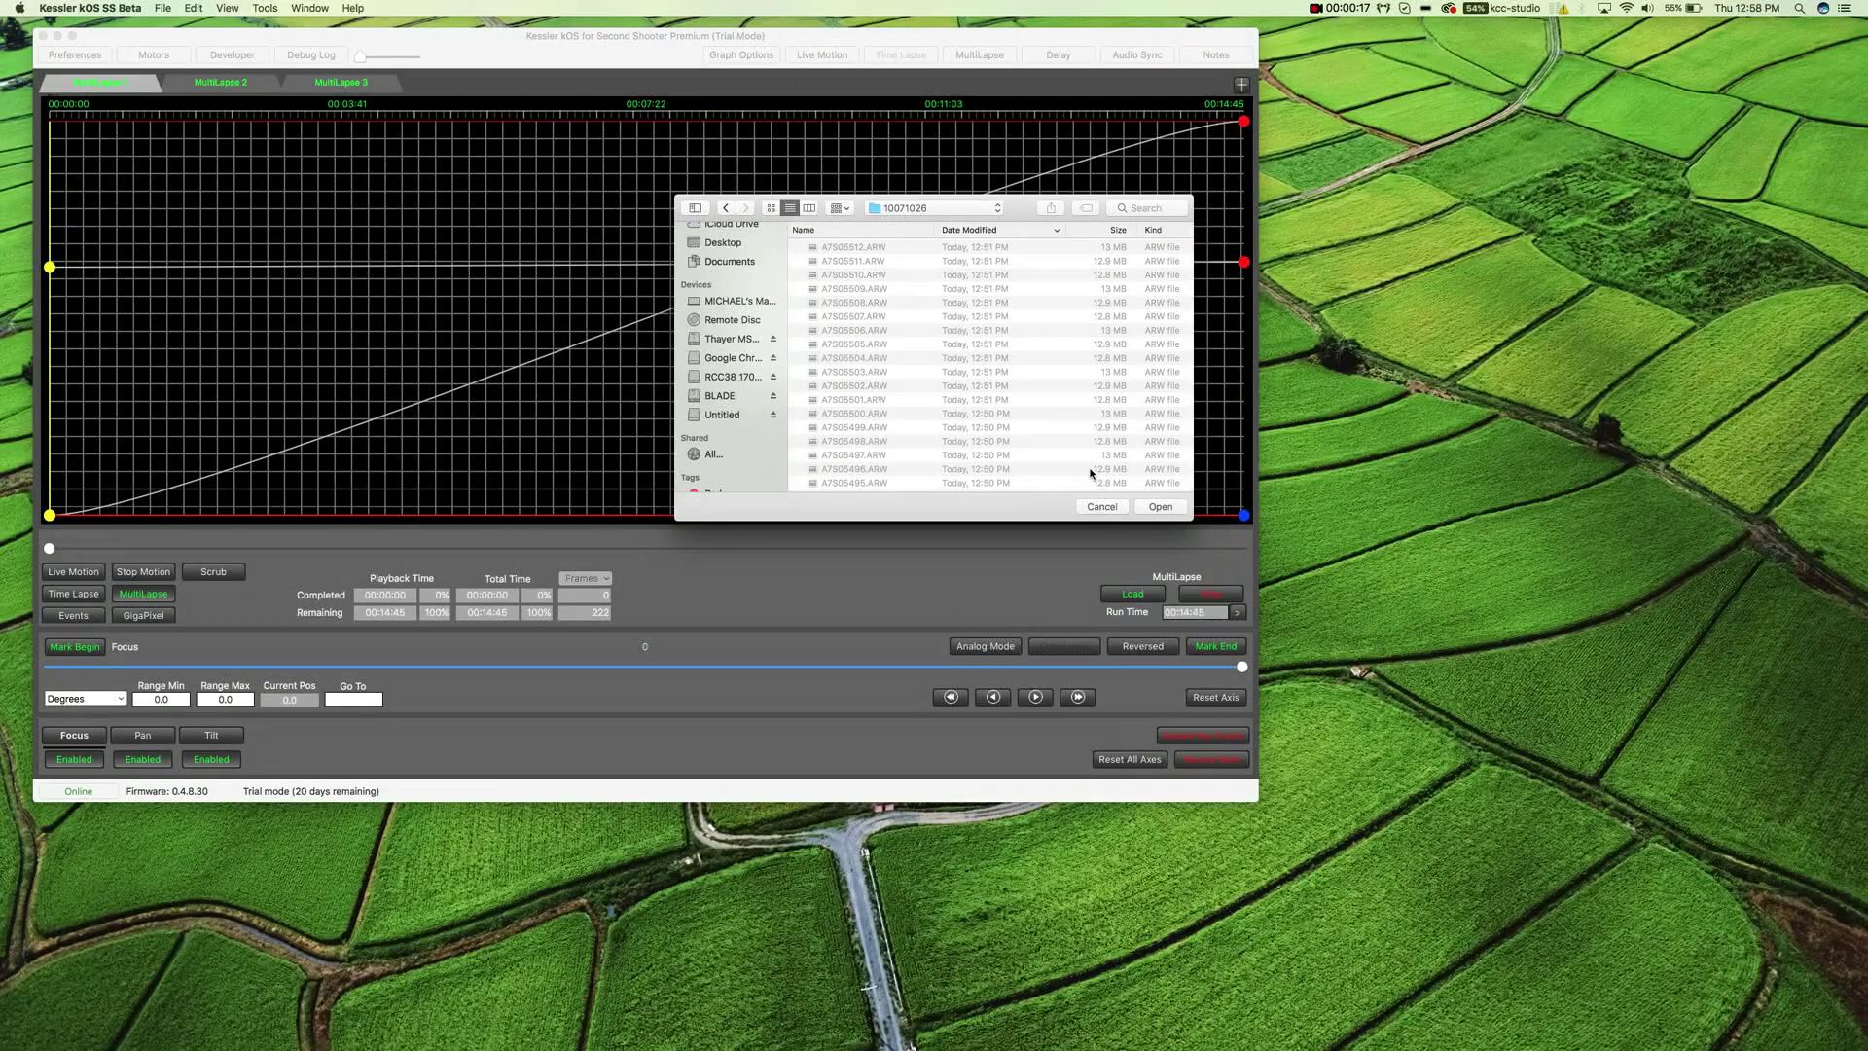
pyautogui.click(1154, 508)
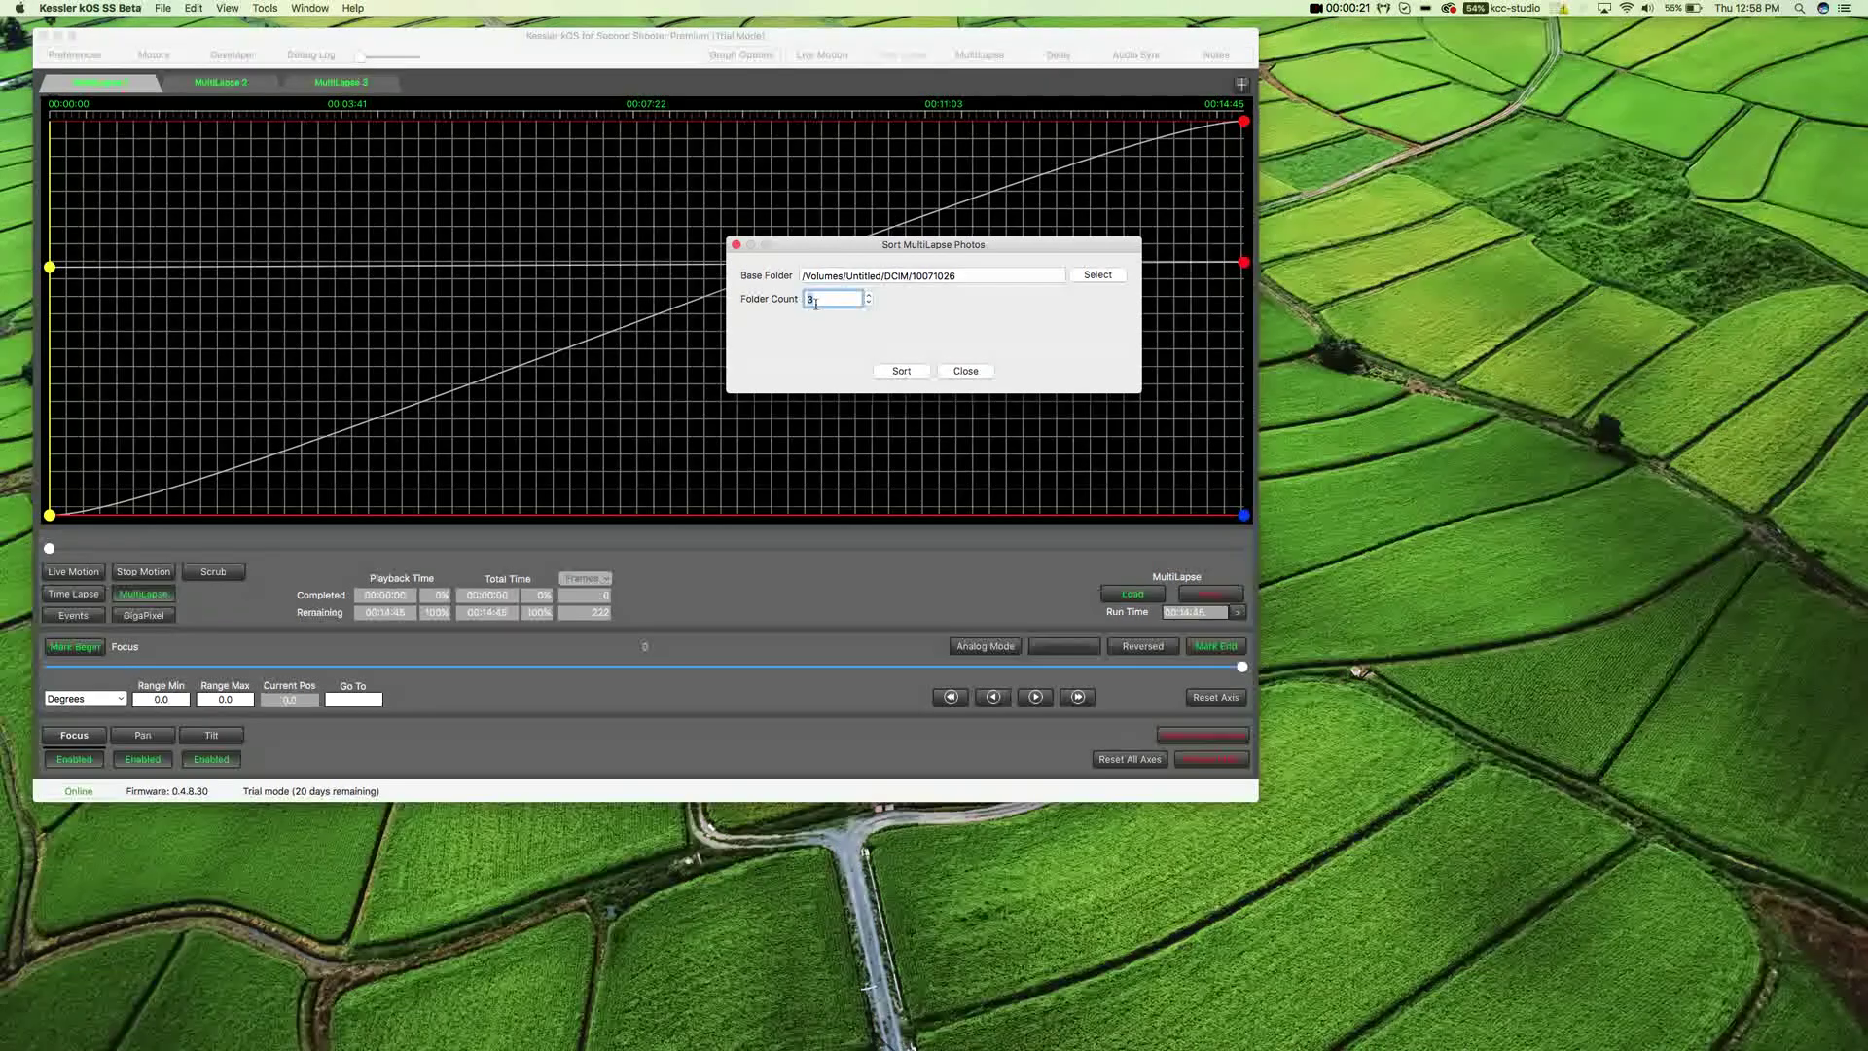
pyautogui.click(898, 372)
# Switch to Finder and examine the sorted photos in Folder1, Folder2 and Folder3 inside Untitled/DCIM/10071026.
pyautogui.moveTo(622, 1046)
pyautogui.click(388, 1031)
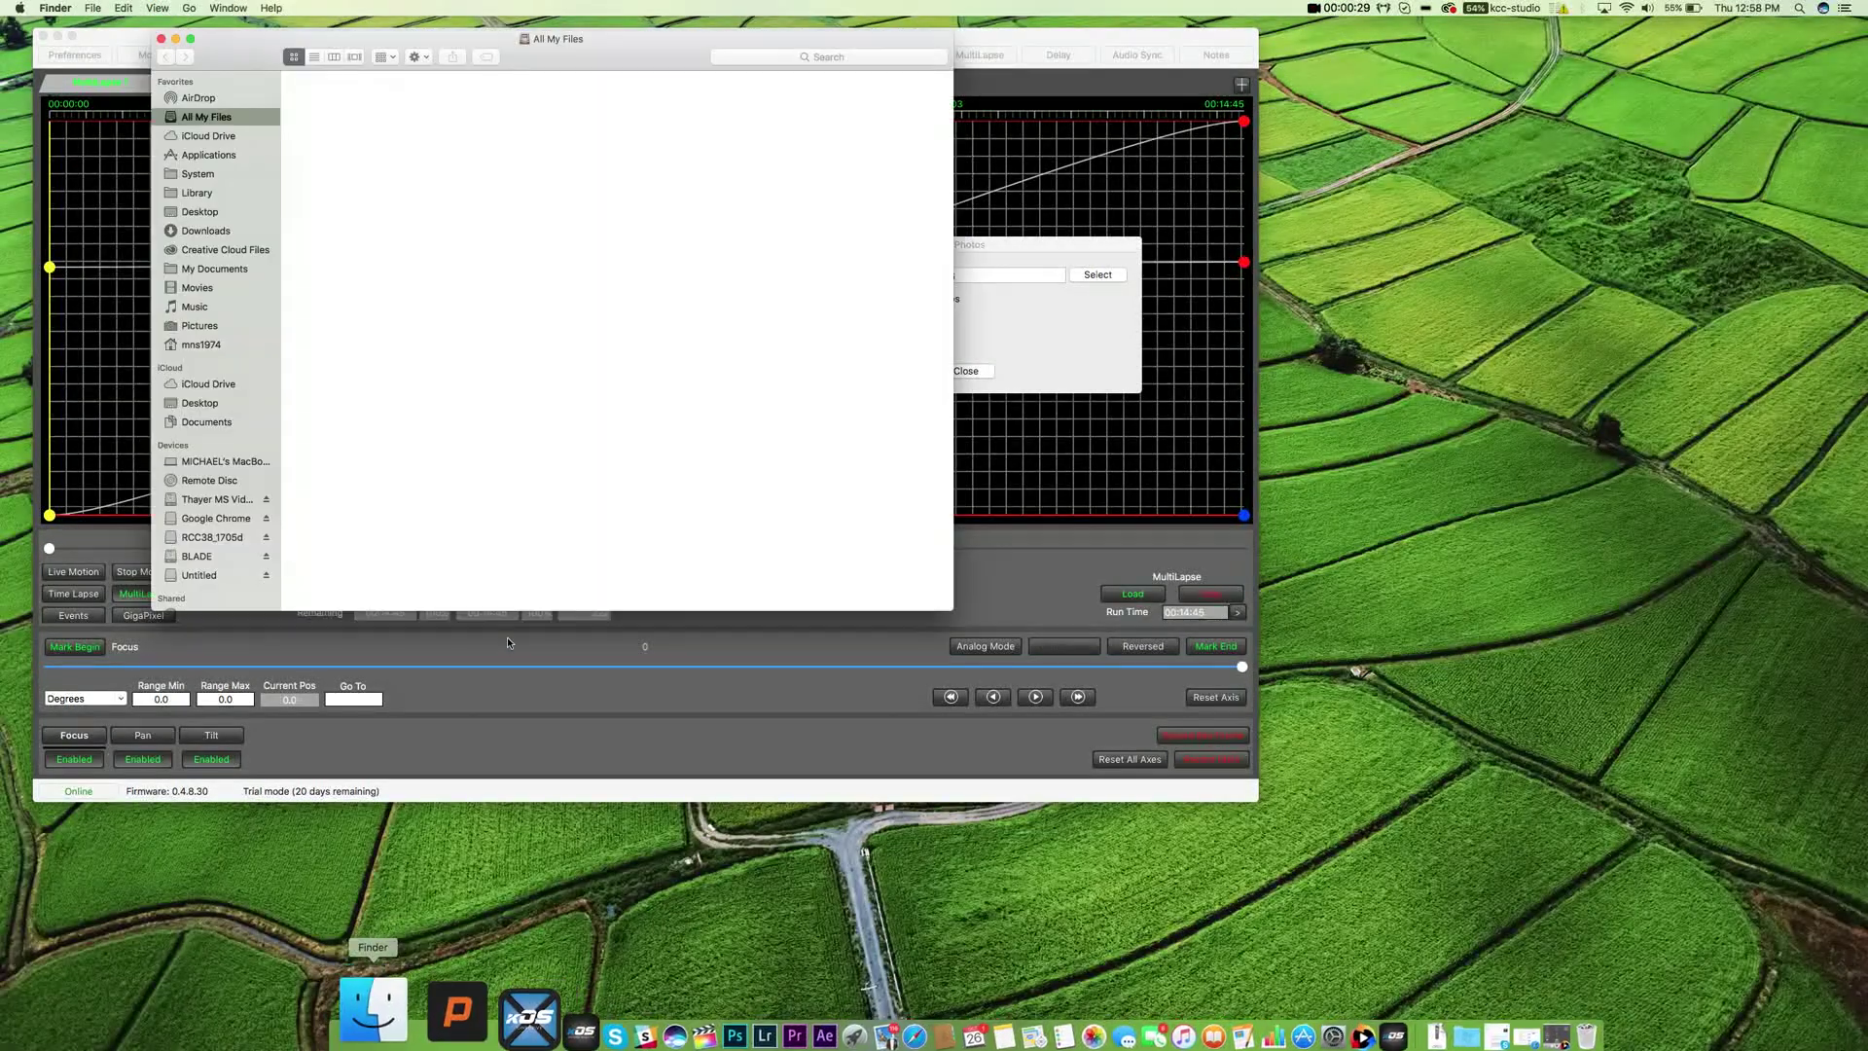
pyautogui.click(200, 576)
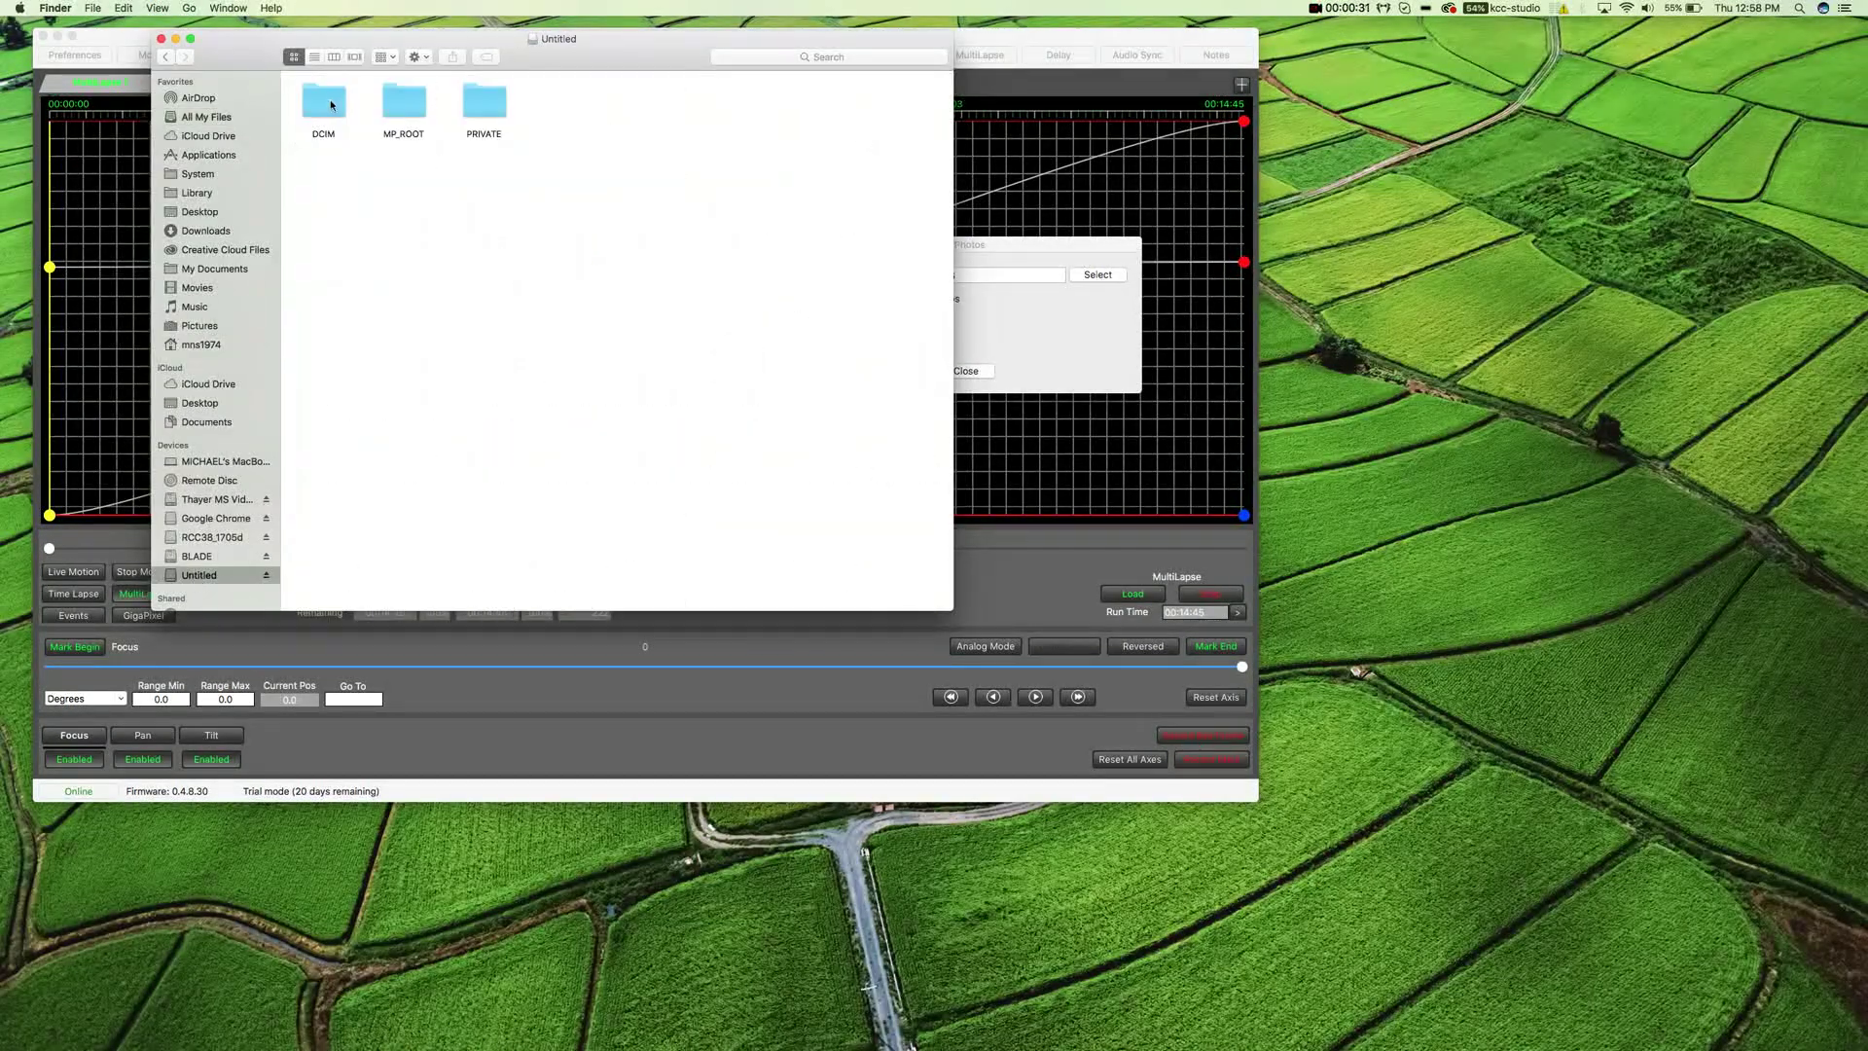
pyautogui.doubleClick(330, 105)
pyautogui.doubleClick(325, 102)
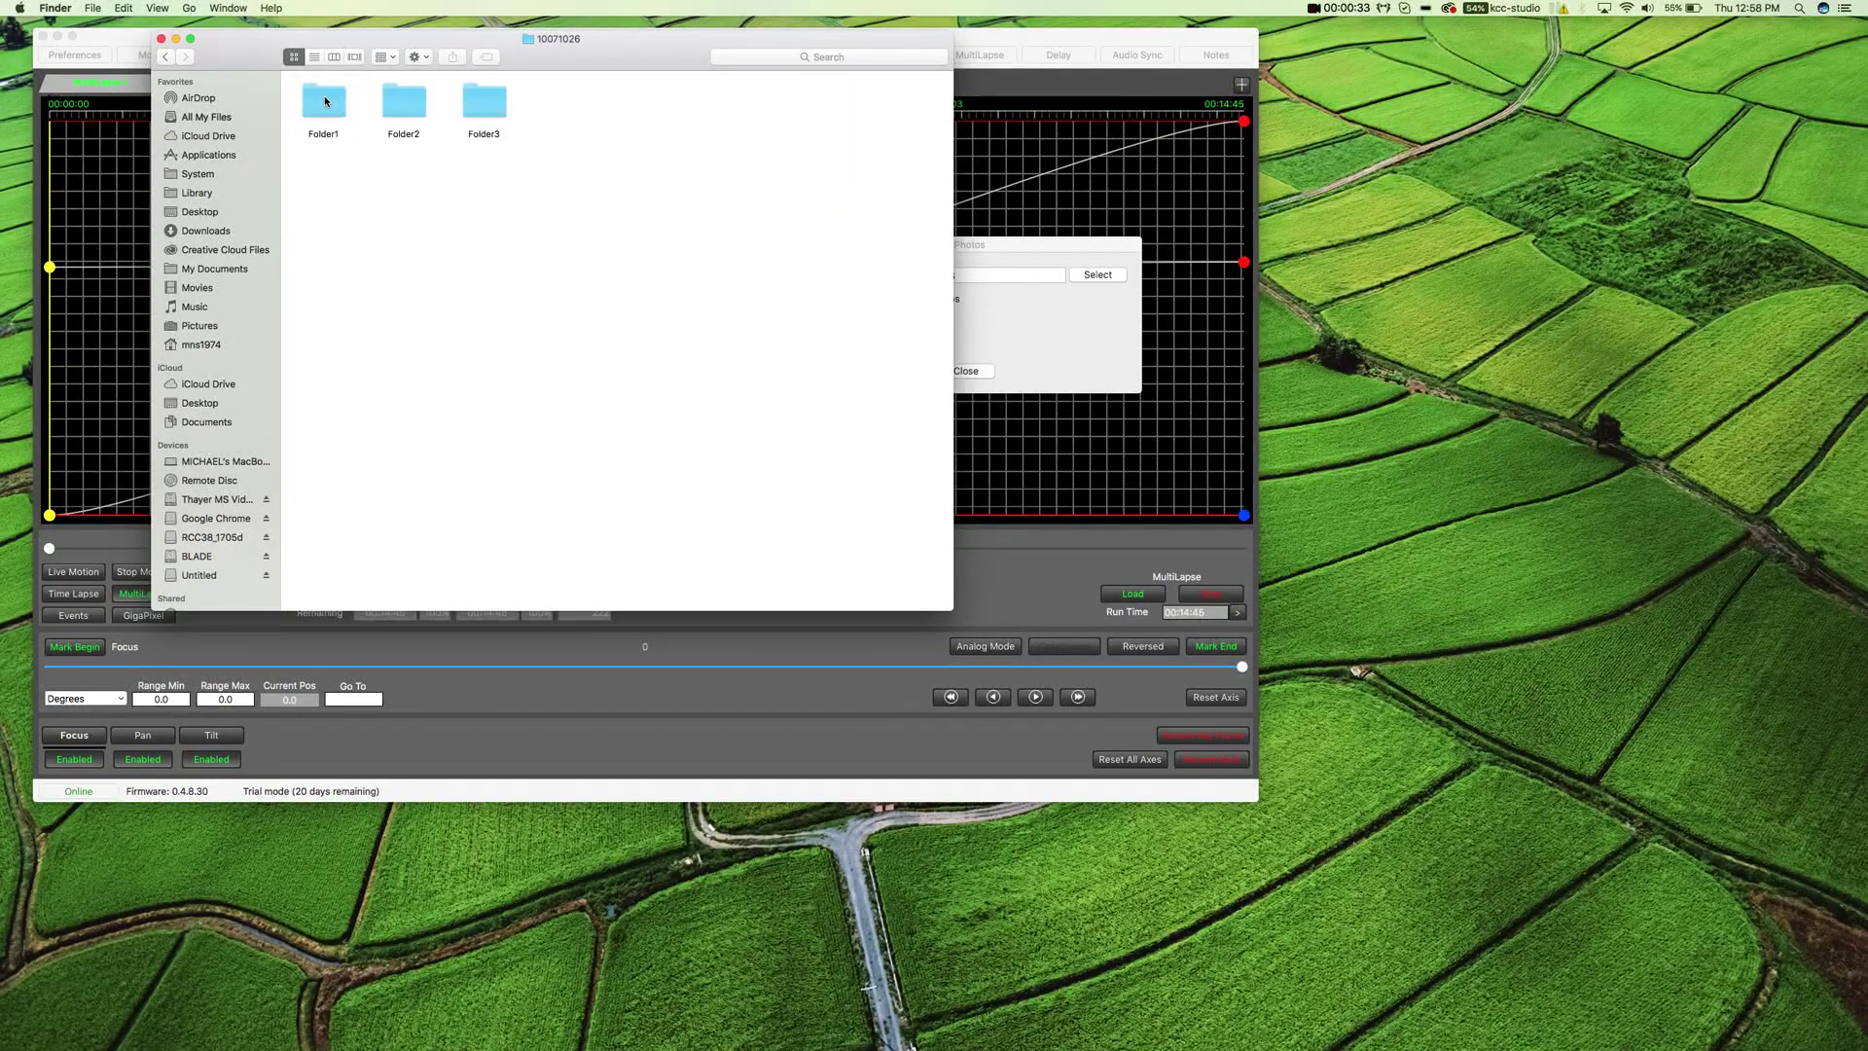
pyautogui.doubleClick(335, 107)
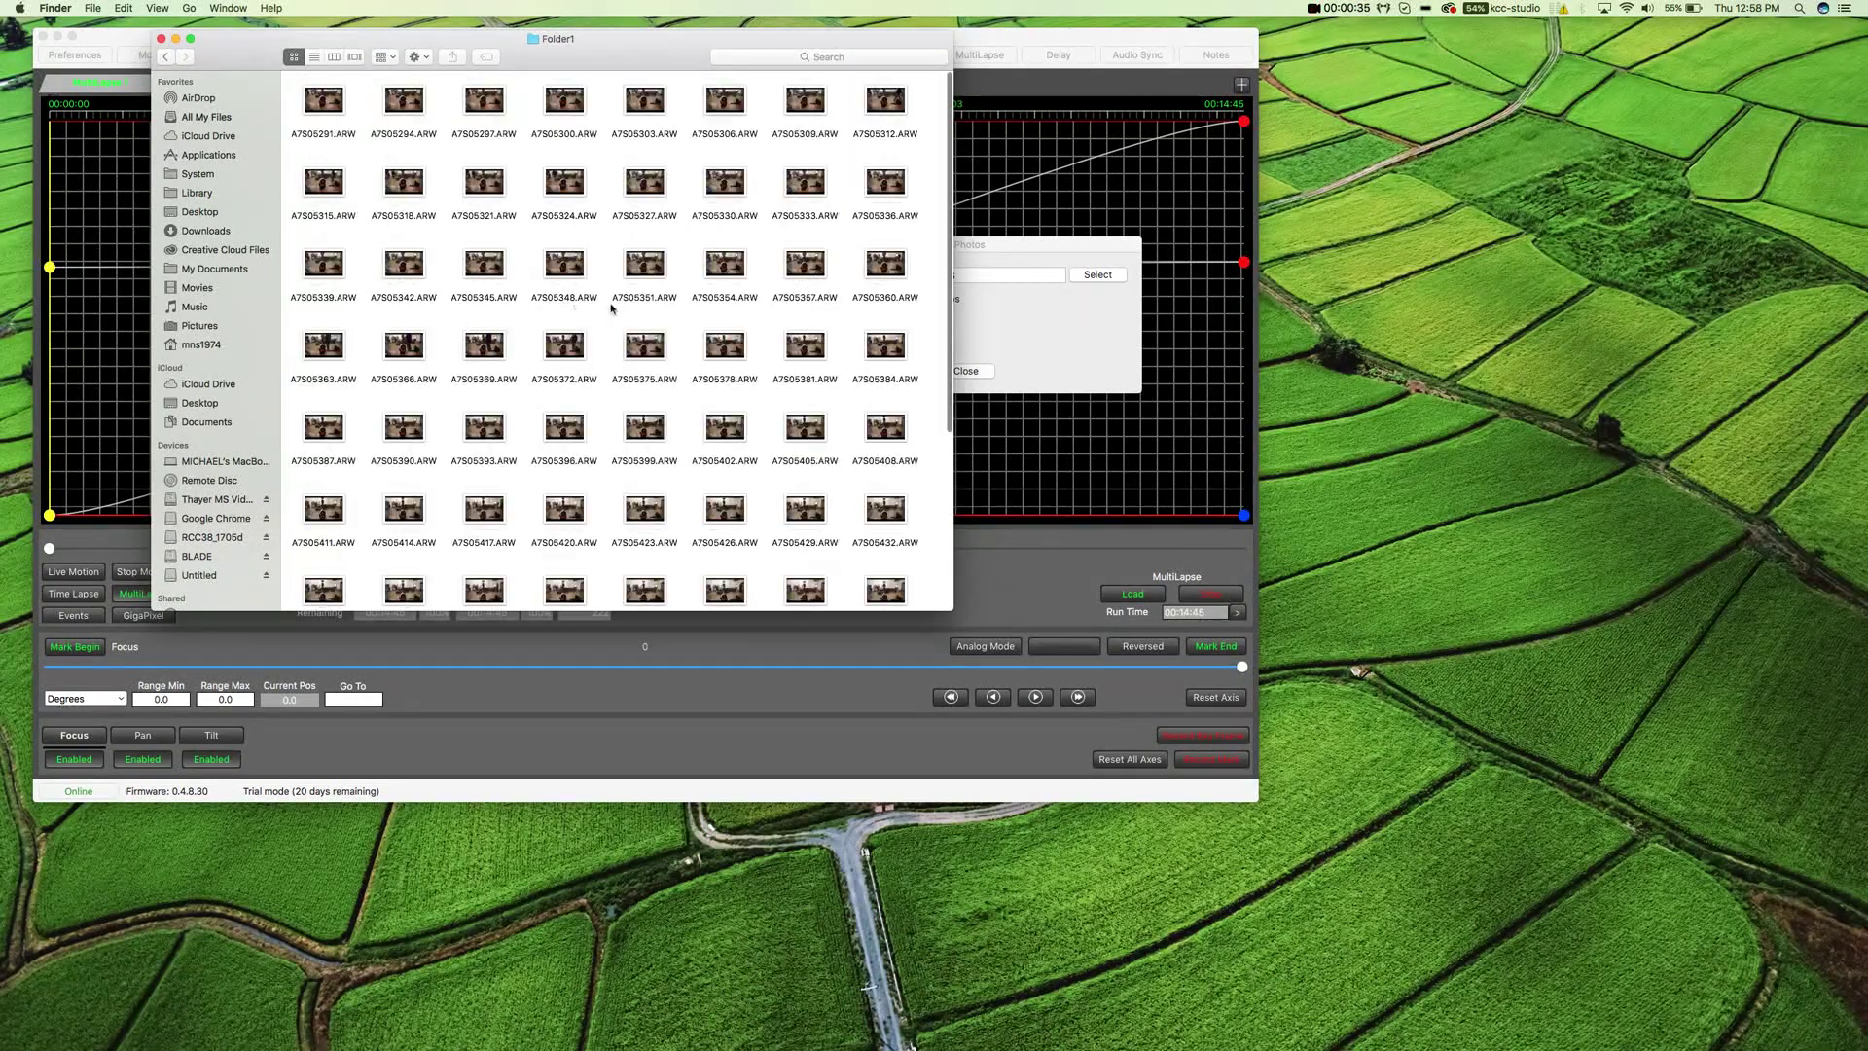
pyautogui.click(165, 57)
pyautogui.doubleClick(400, 101)
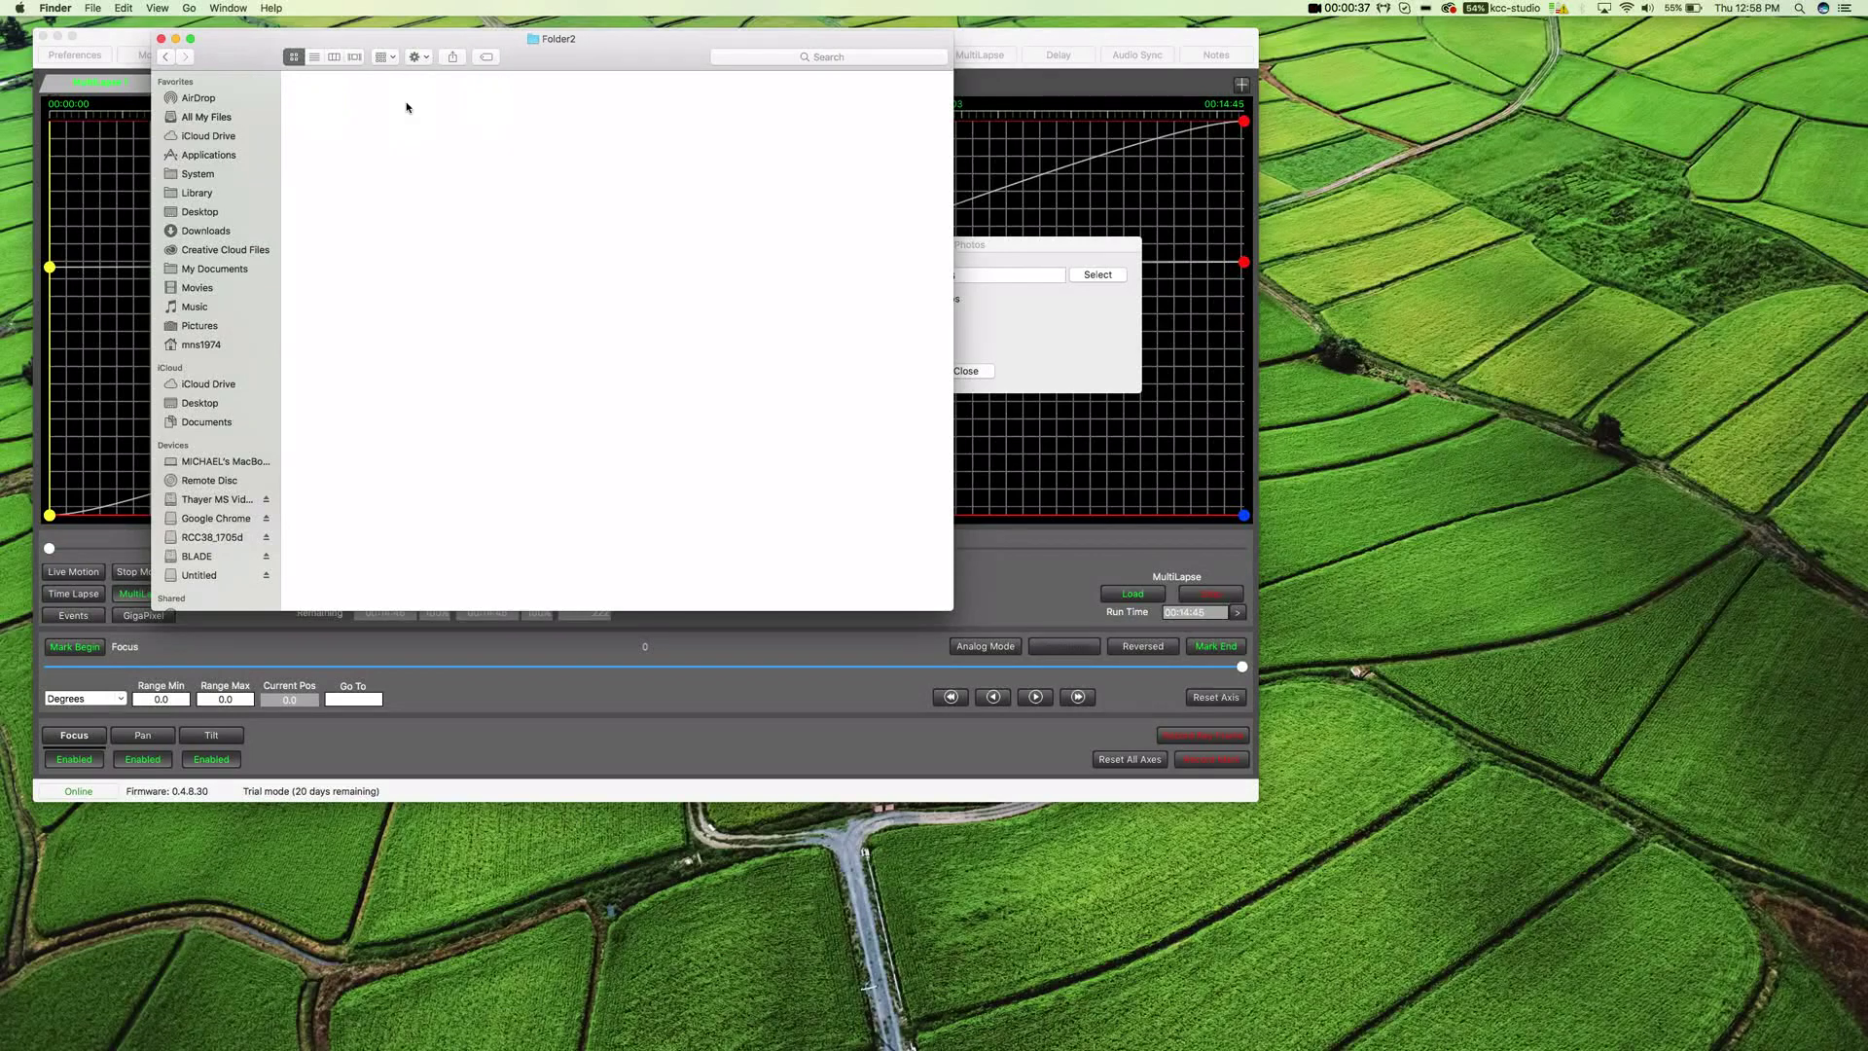
pyautogui.click(165, 57)
pyautogui.doubleClick(484, 100)
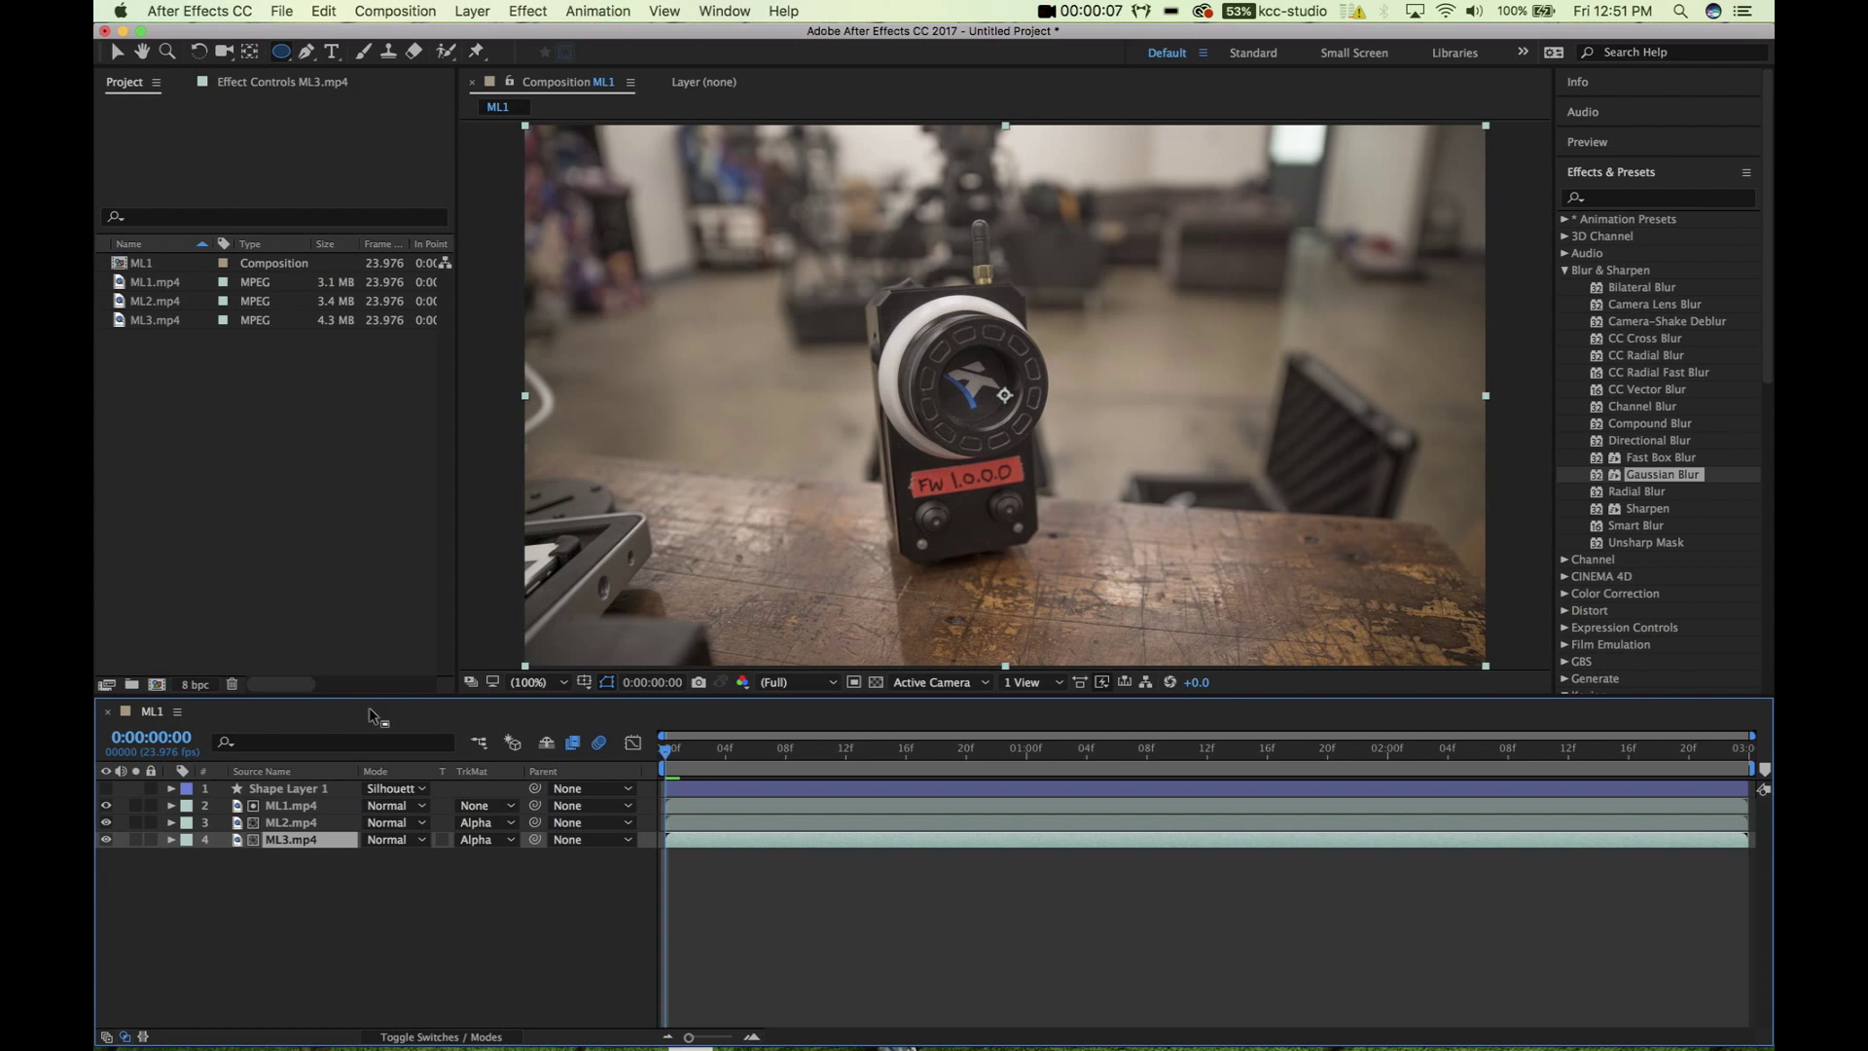
# In After Effects, set ML1.mp4's track matte to Alpha Matte "Shape Layer 1" and preview the composition with the shape layer visible.
pyautogui.click(504, 806)
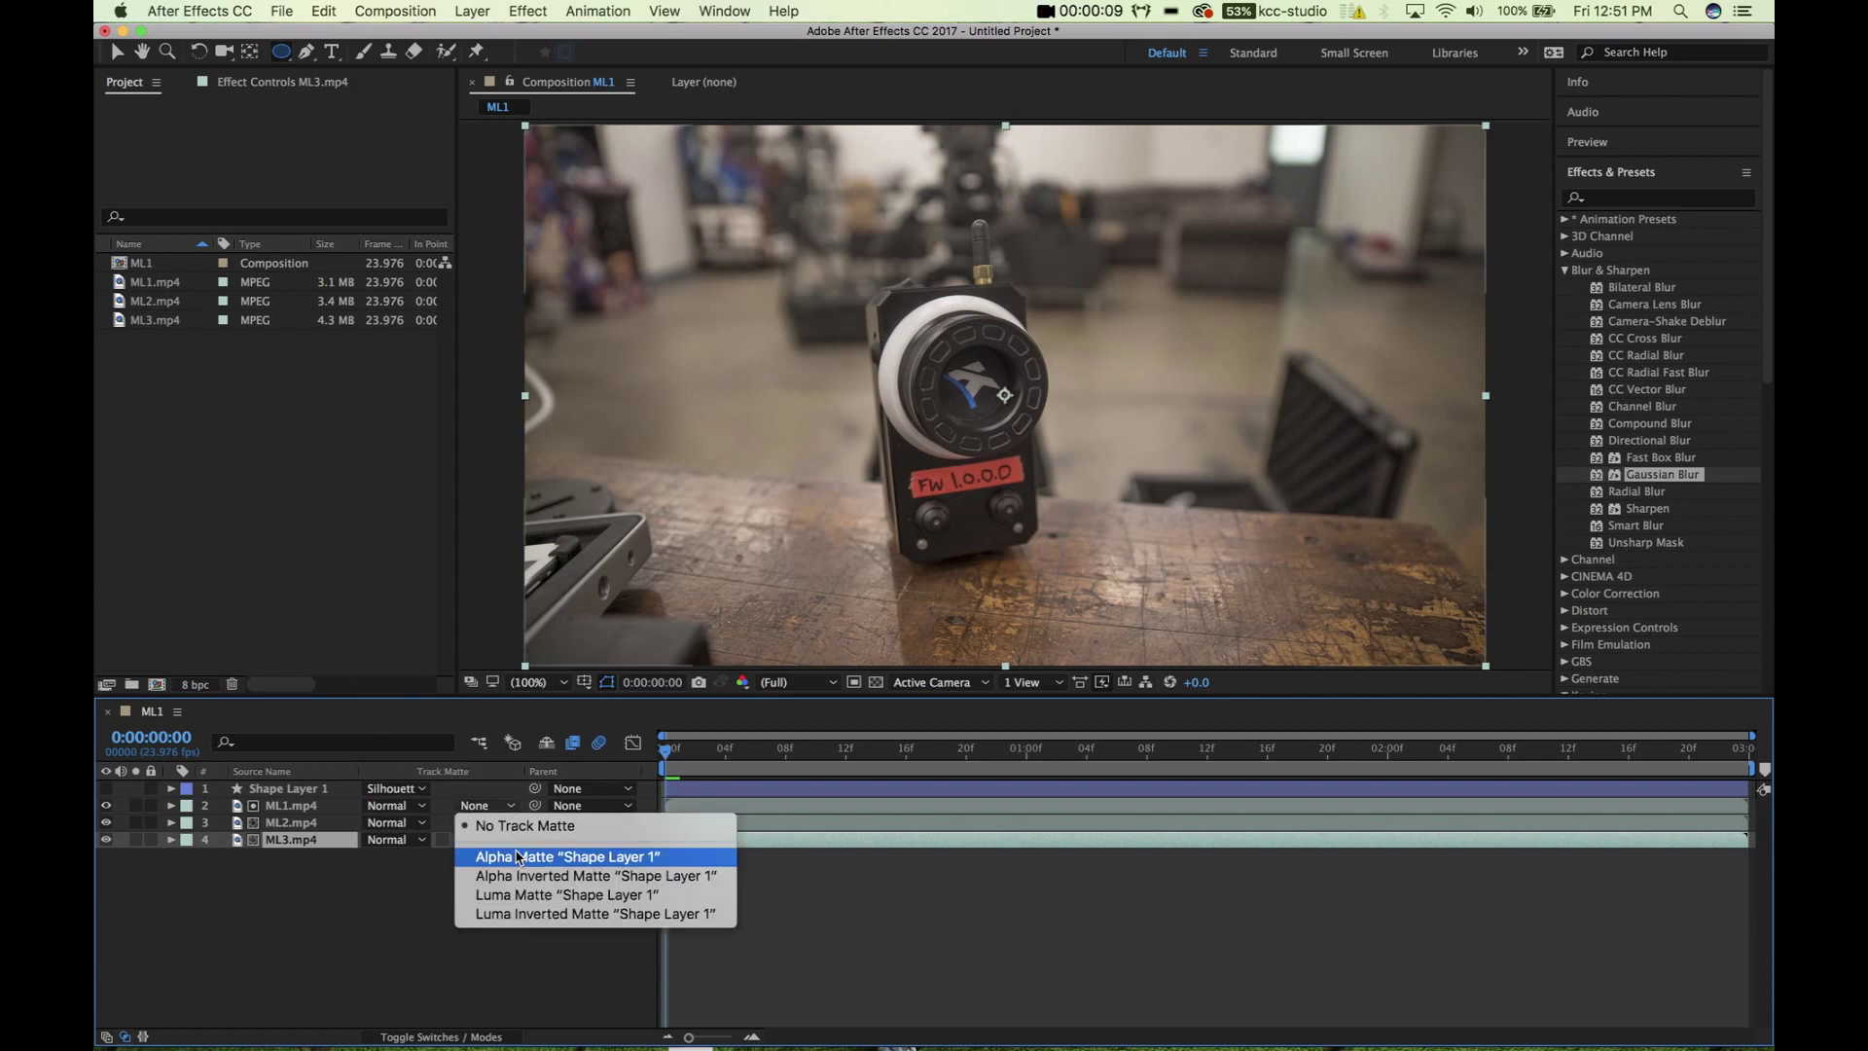
pyautogui.click(518, 858)
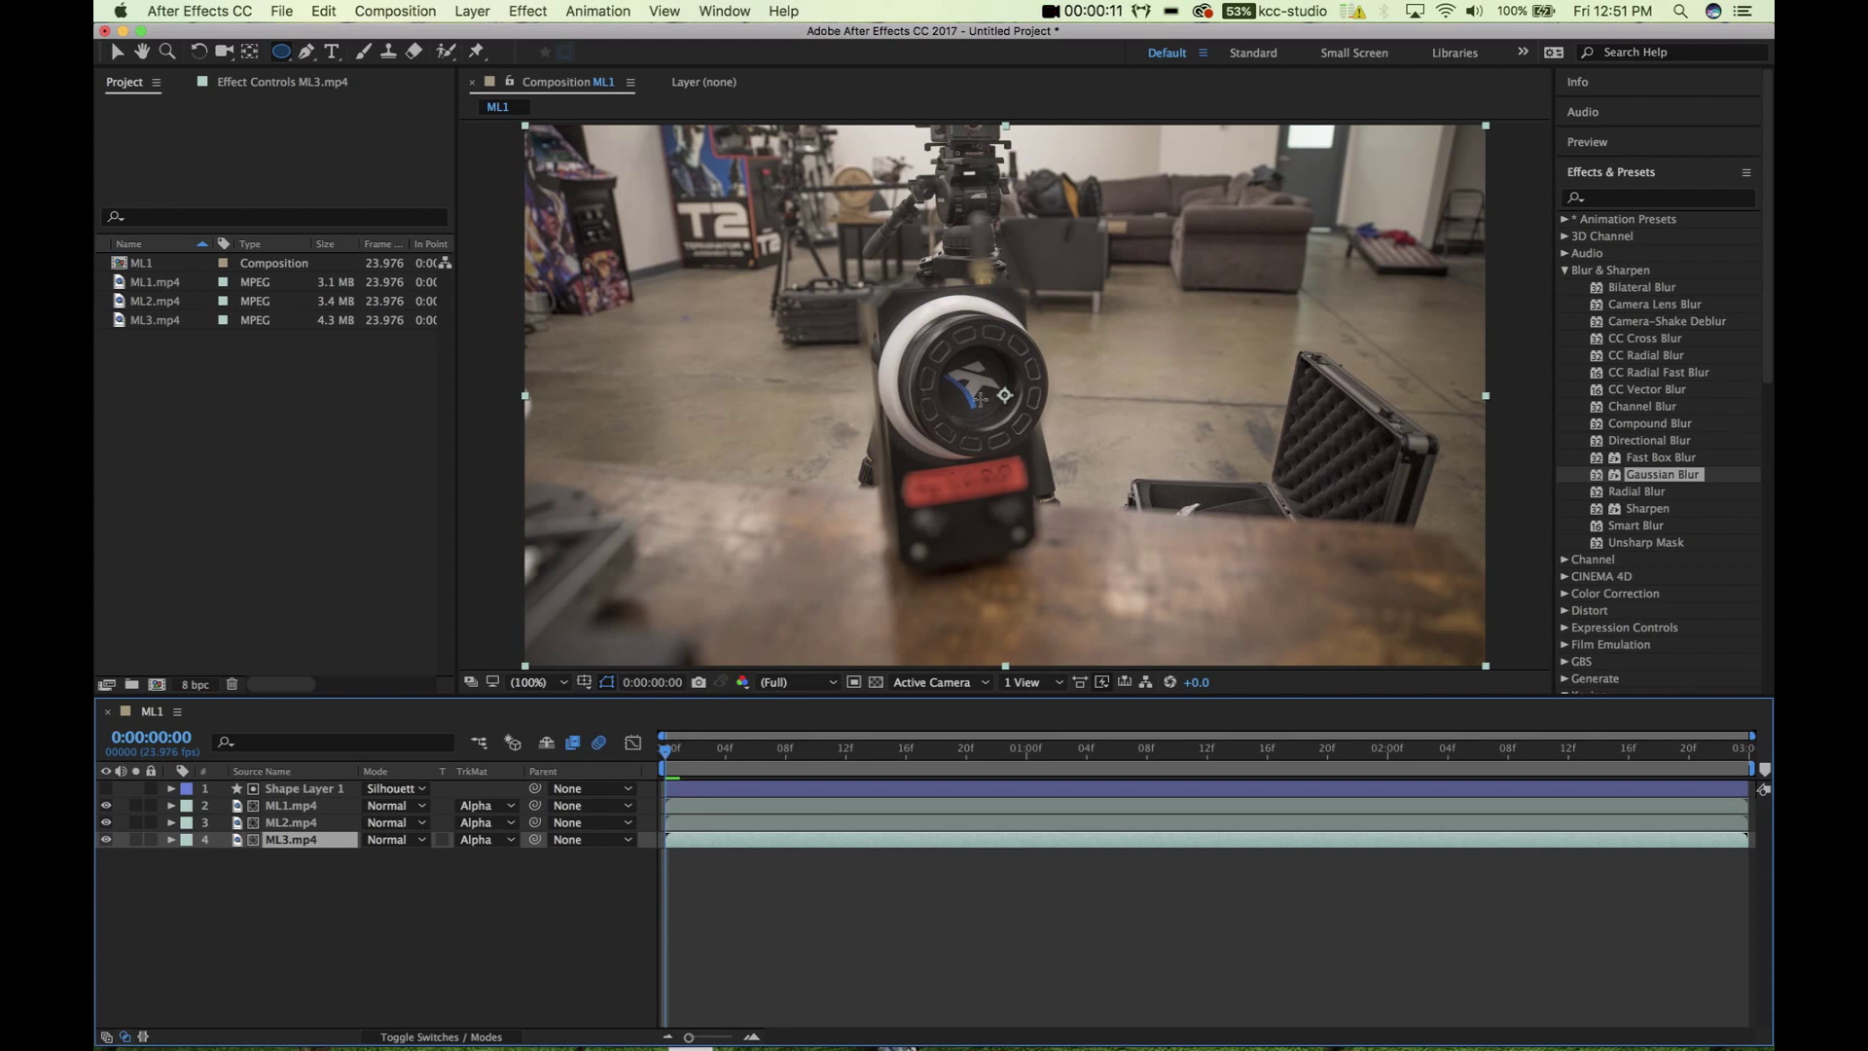
pyautogui.click(107, 790)
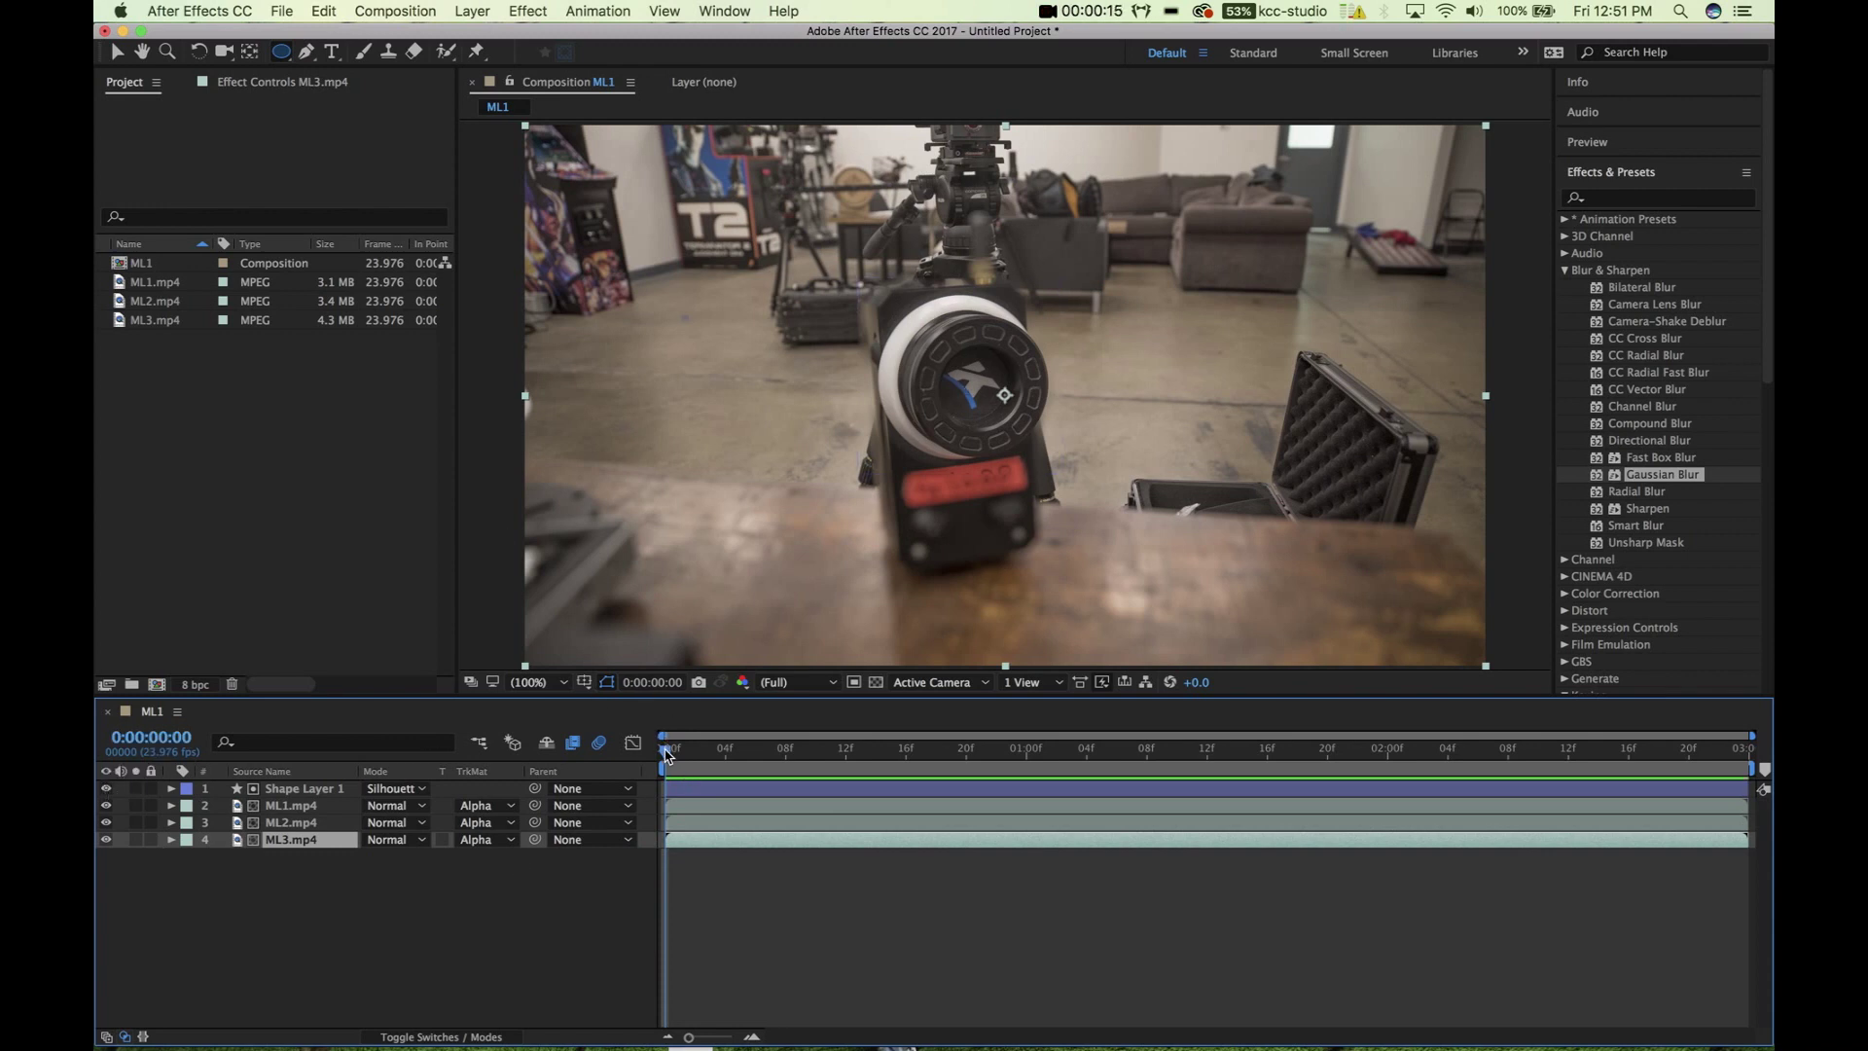
pyautogui.press('space')
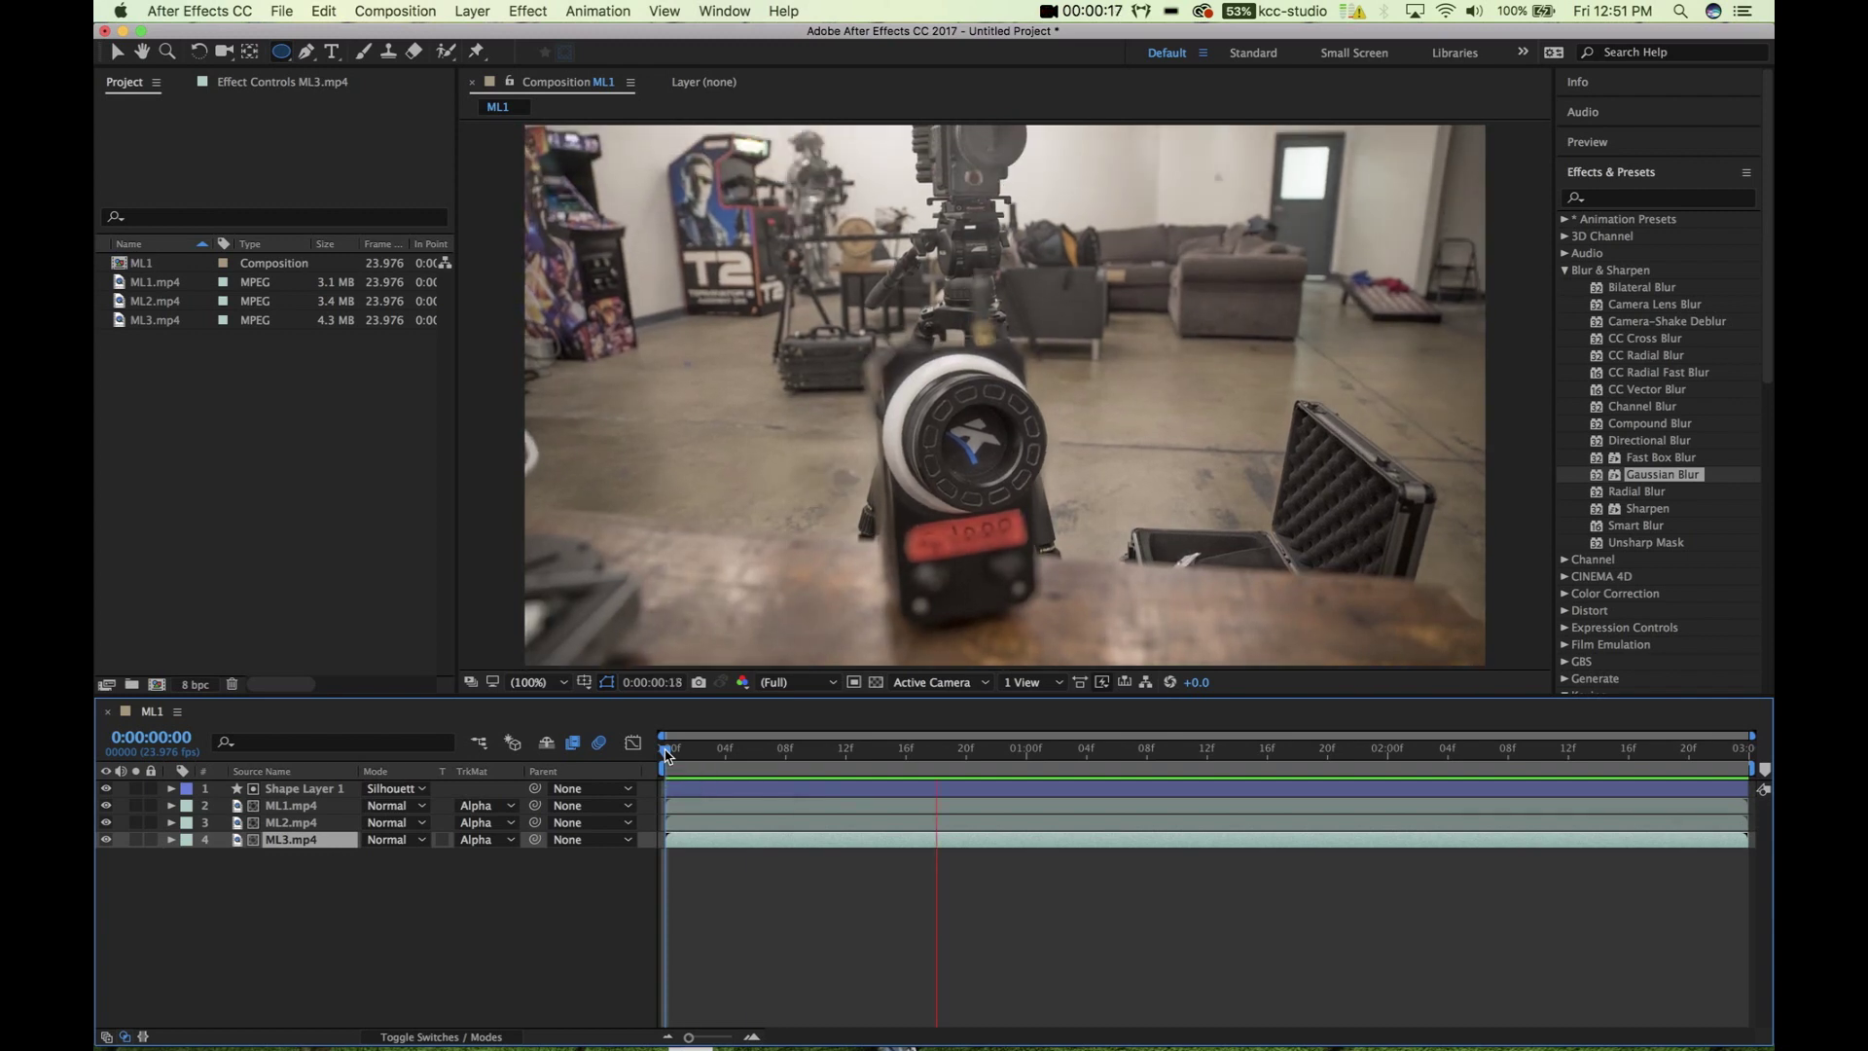
pyautogui.press('space')
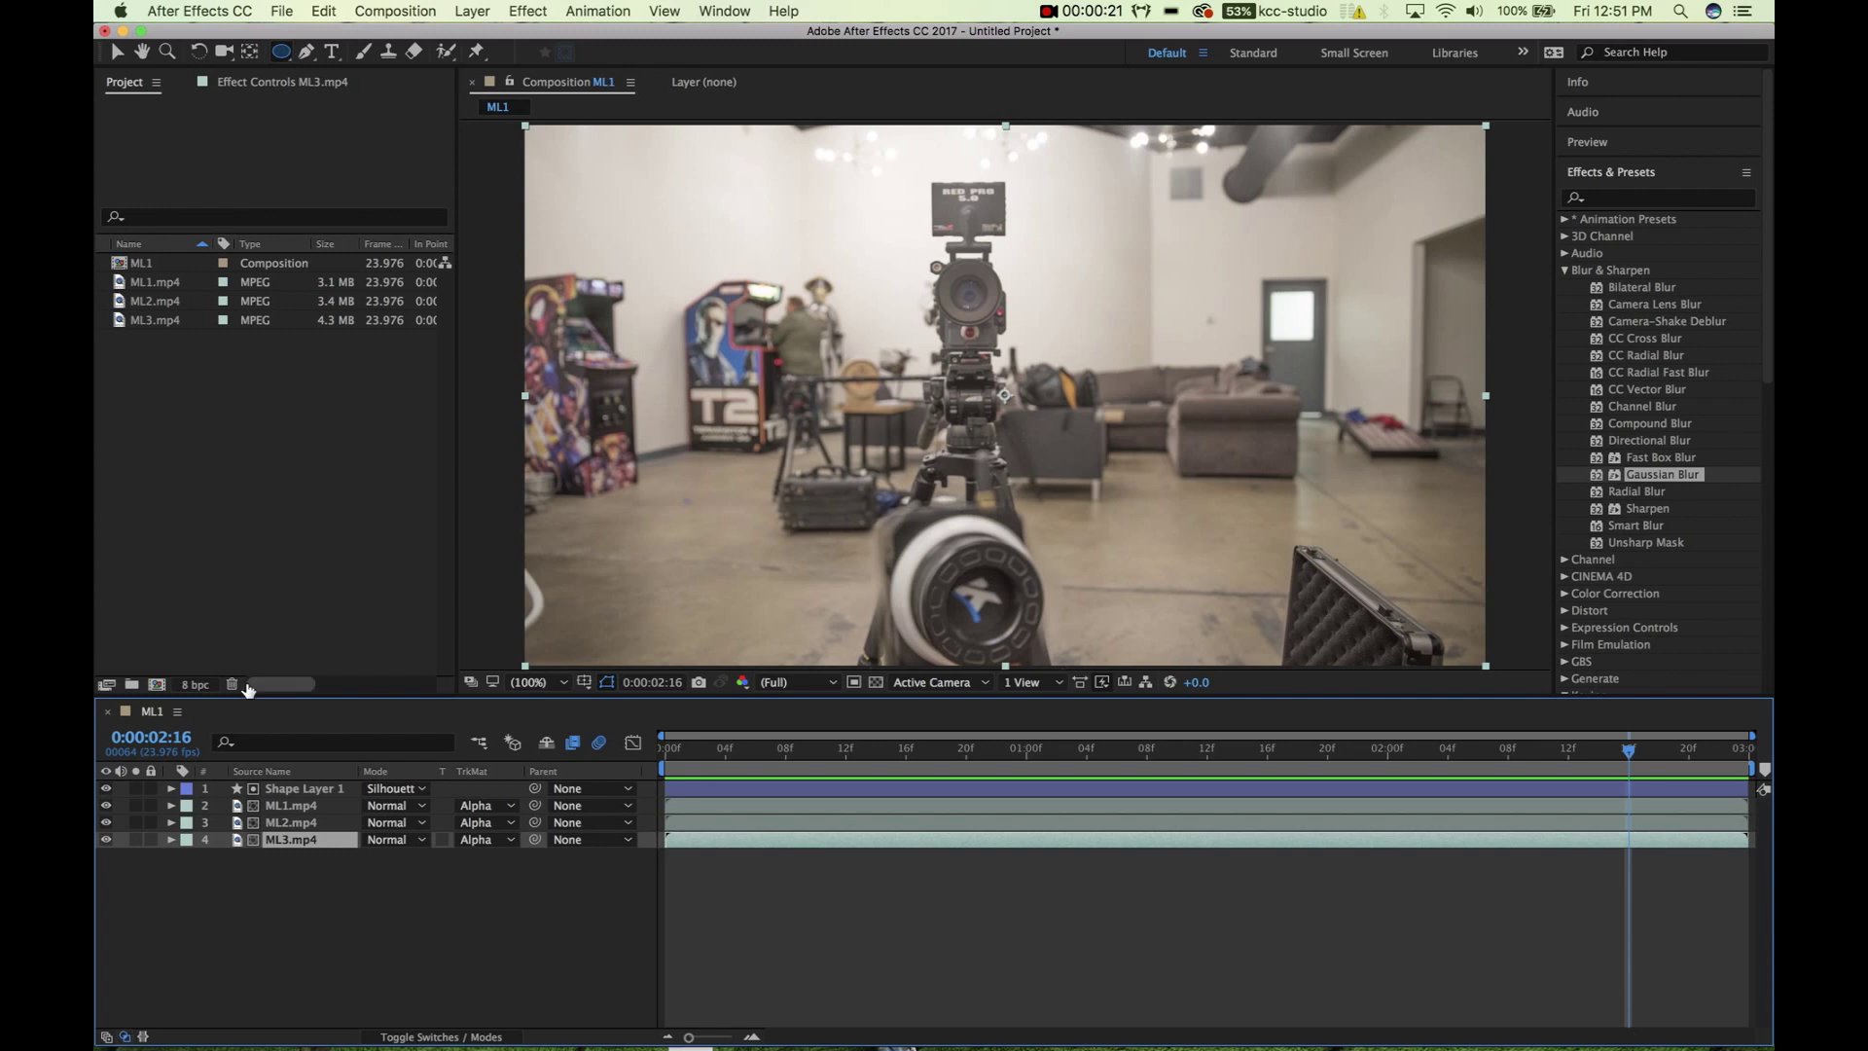
# Reorder the footage layers to ML3.mp4, ML2.mp4, ML1.mp4 beneath Shape Layer 1 and preview the composition from the start.
pyautogui.moveTo(306, 846); pyautogui.dragTo(306, 825)
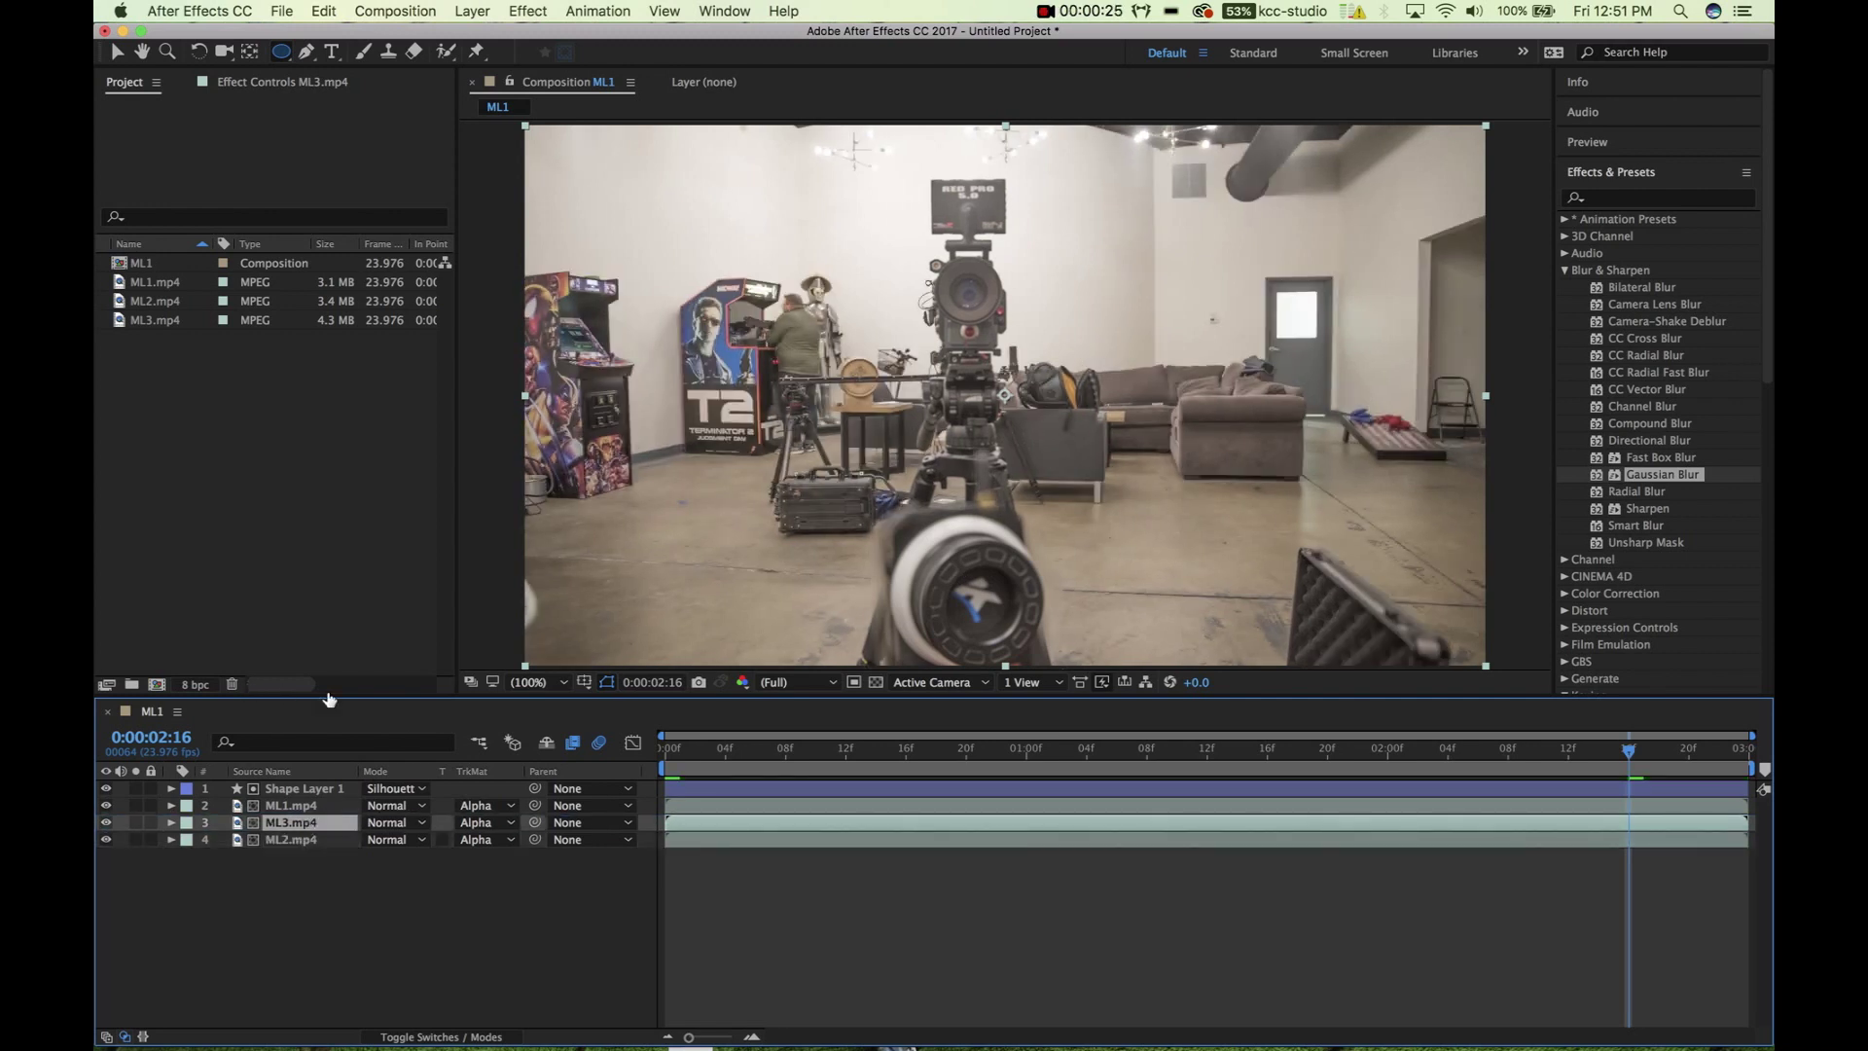
pyautogui.moveTo(302, 805); pyautogui.dragTo(301, 851)
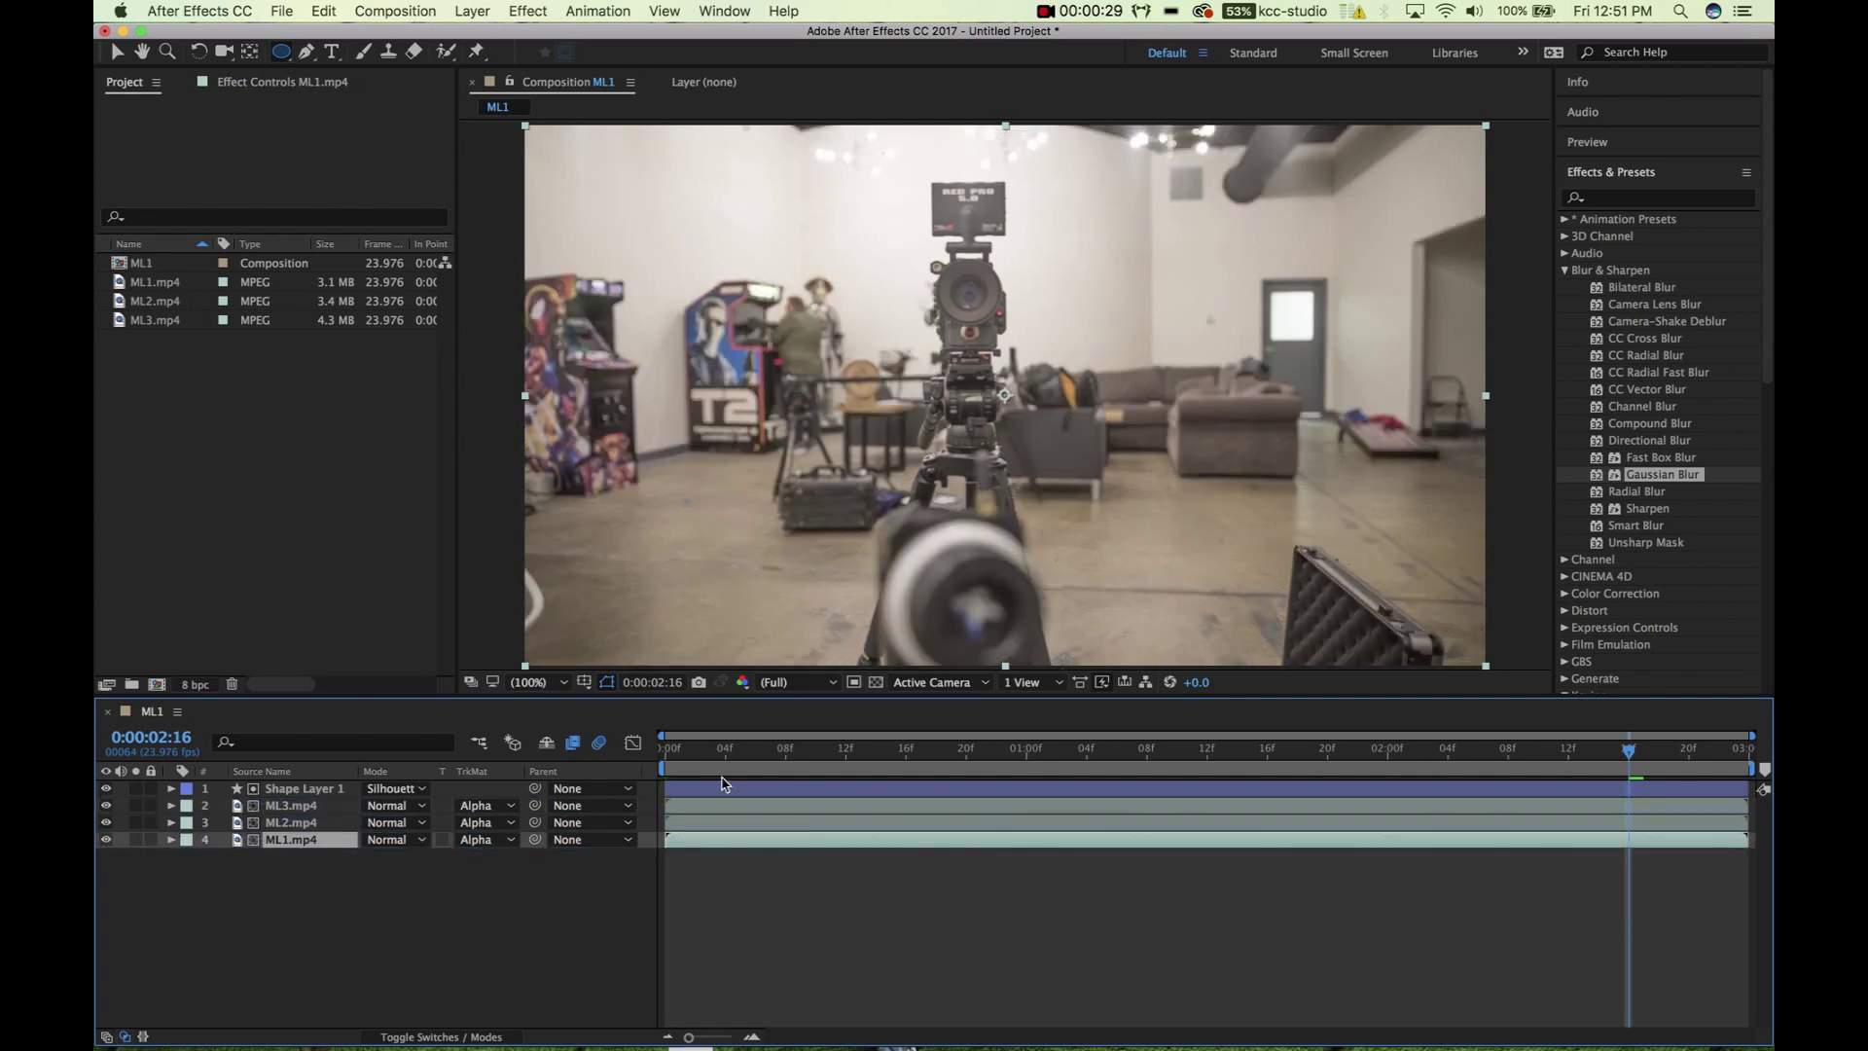
pyautogui.moveTo(757, 751); pyautogui.dragTo(587, 756)
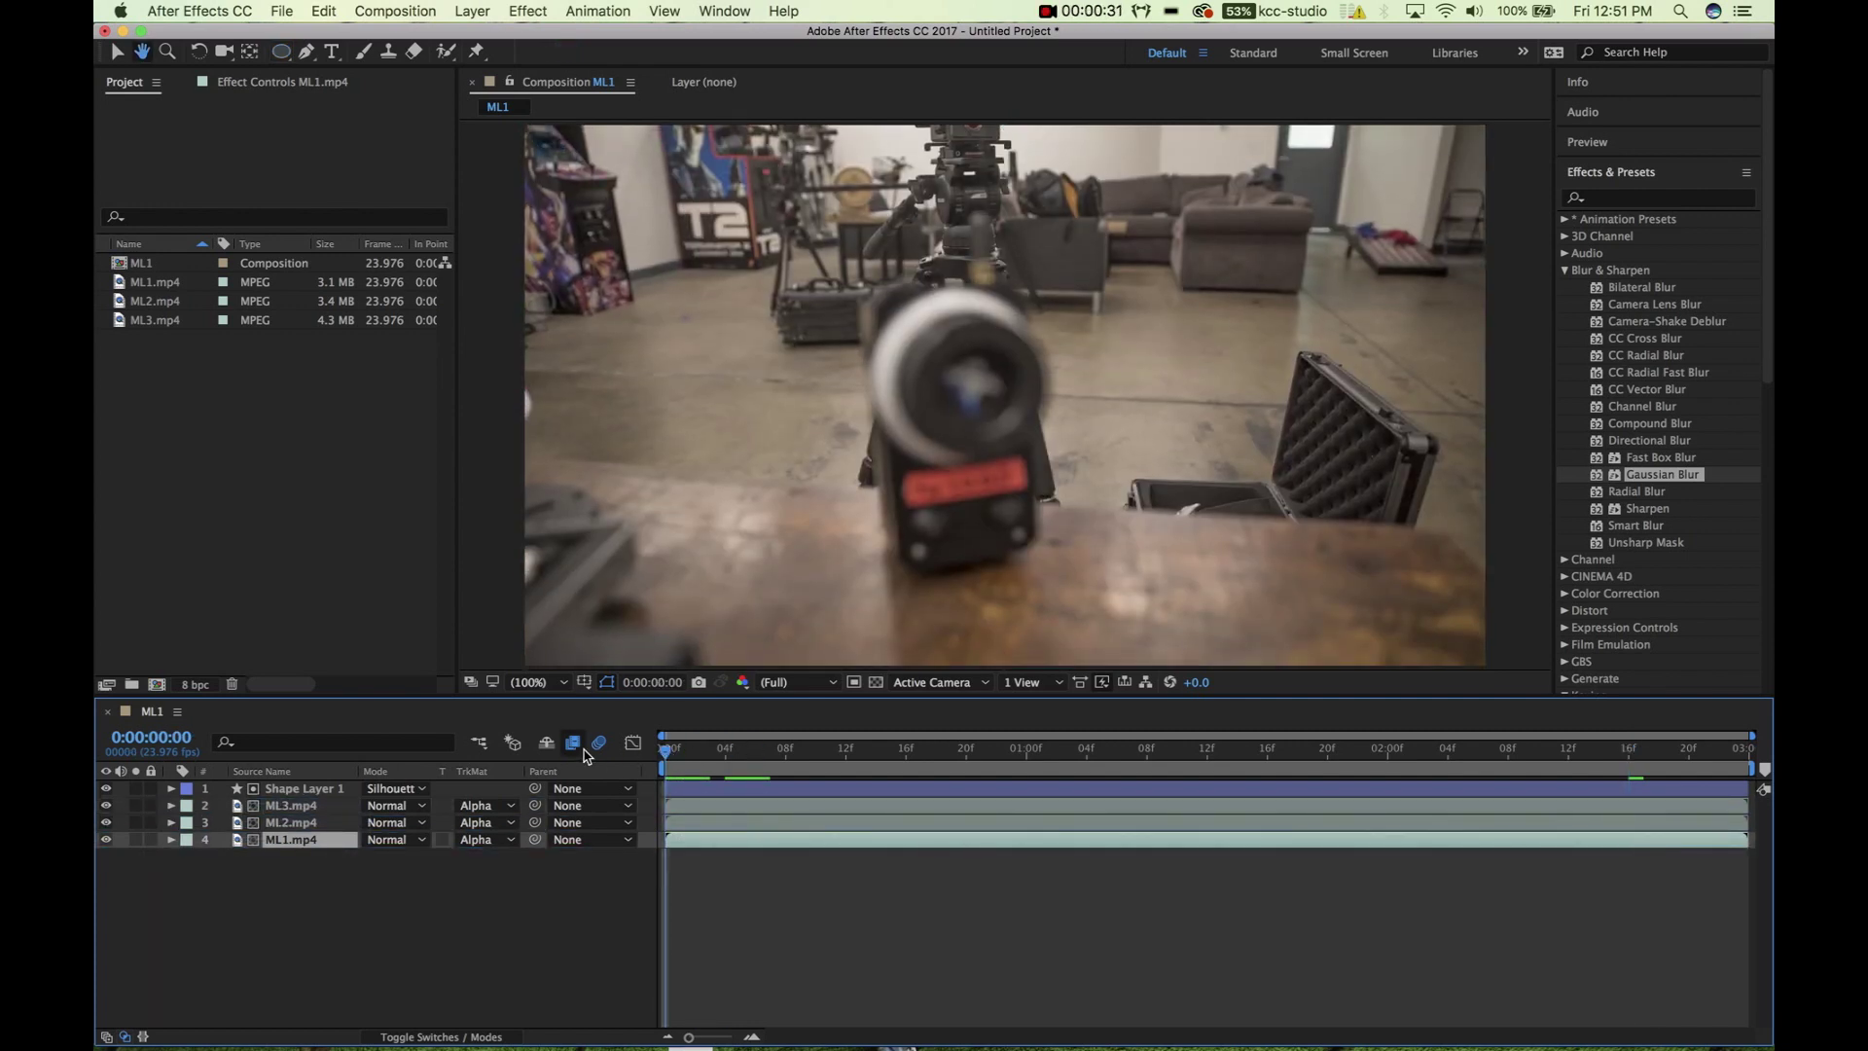
pyautogui.press('space')
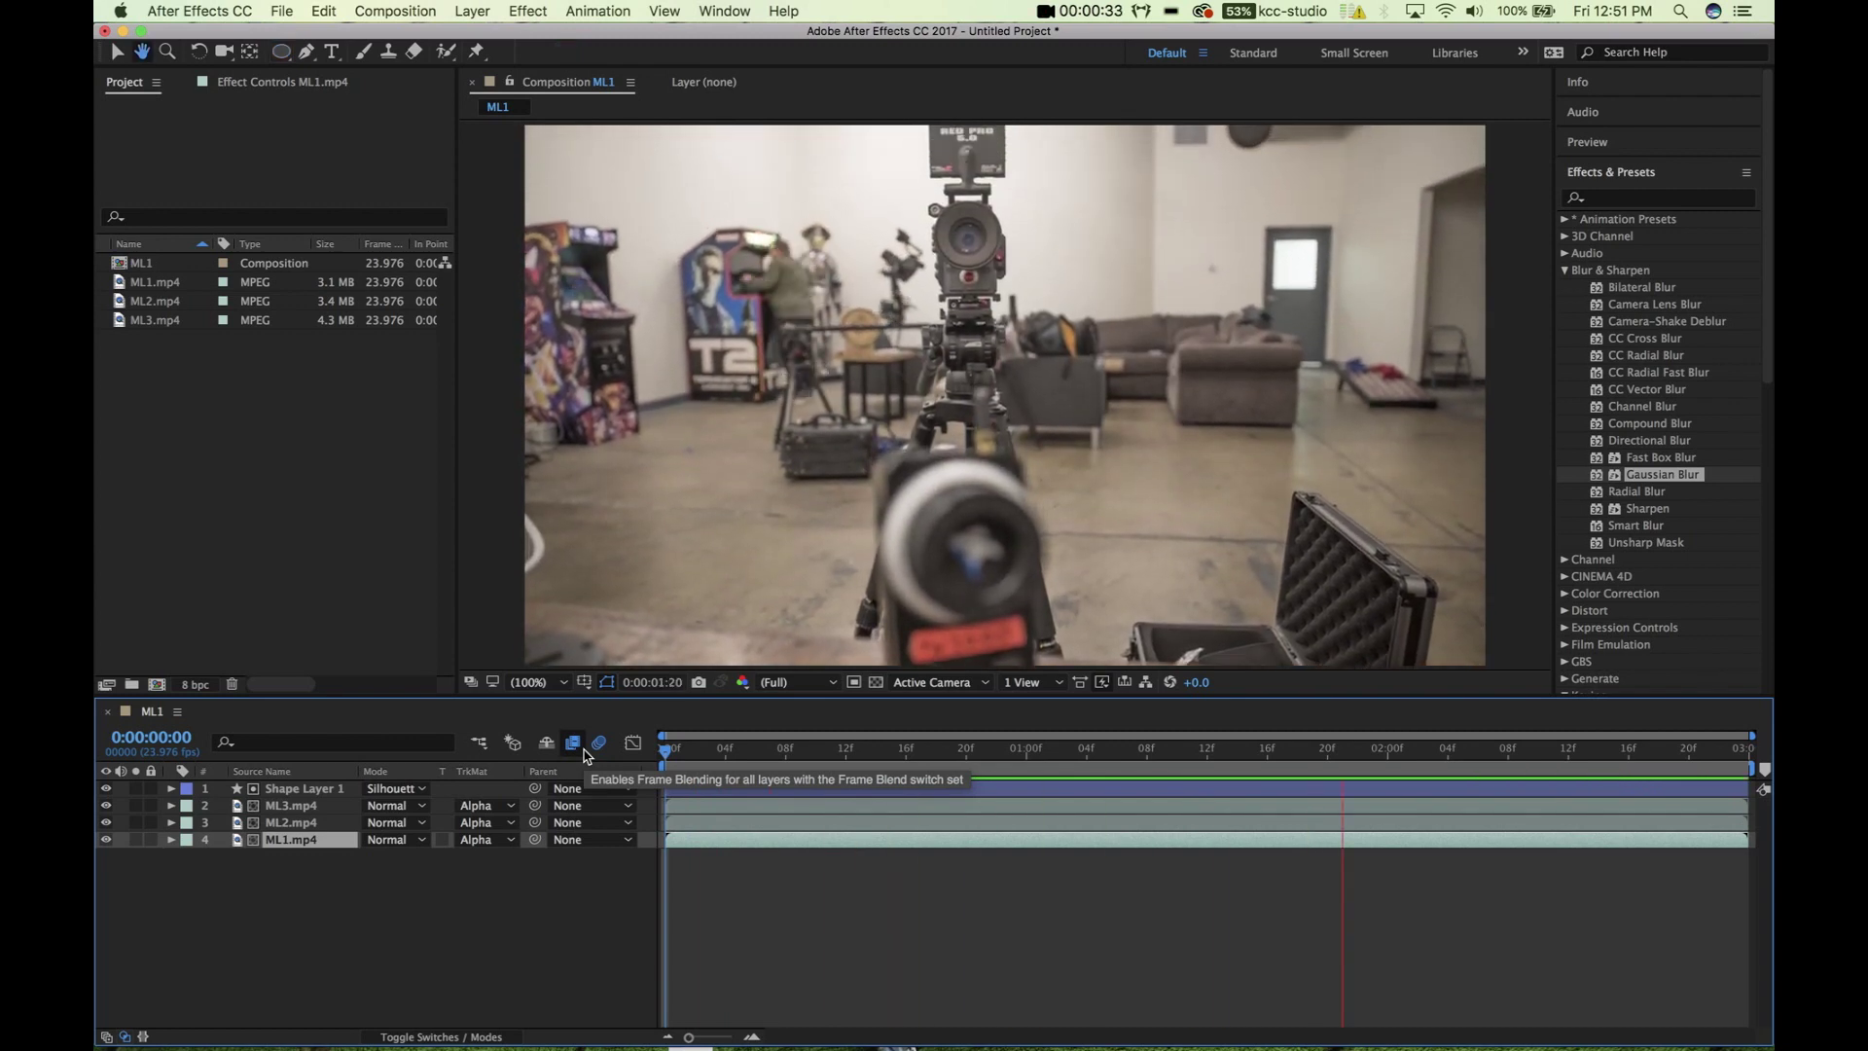
pyautogui.press('space')
# Arrange the footage layers beneath Shape Layer 1 in the order ML1.mp4, ML2.mp4, ML3.mp4.
pyautogui.moveTo(326, 823); pyautogui.dragTo(311, 864)
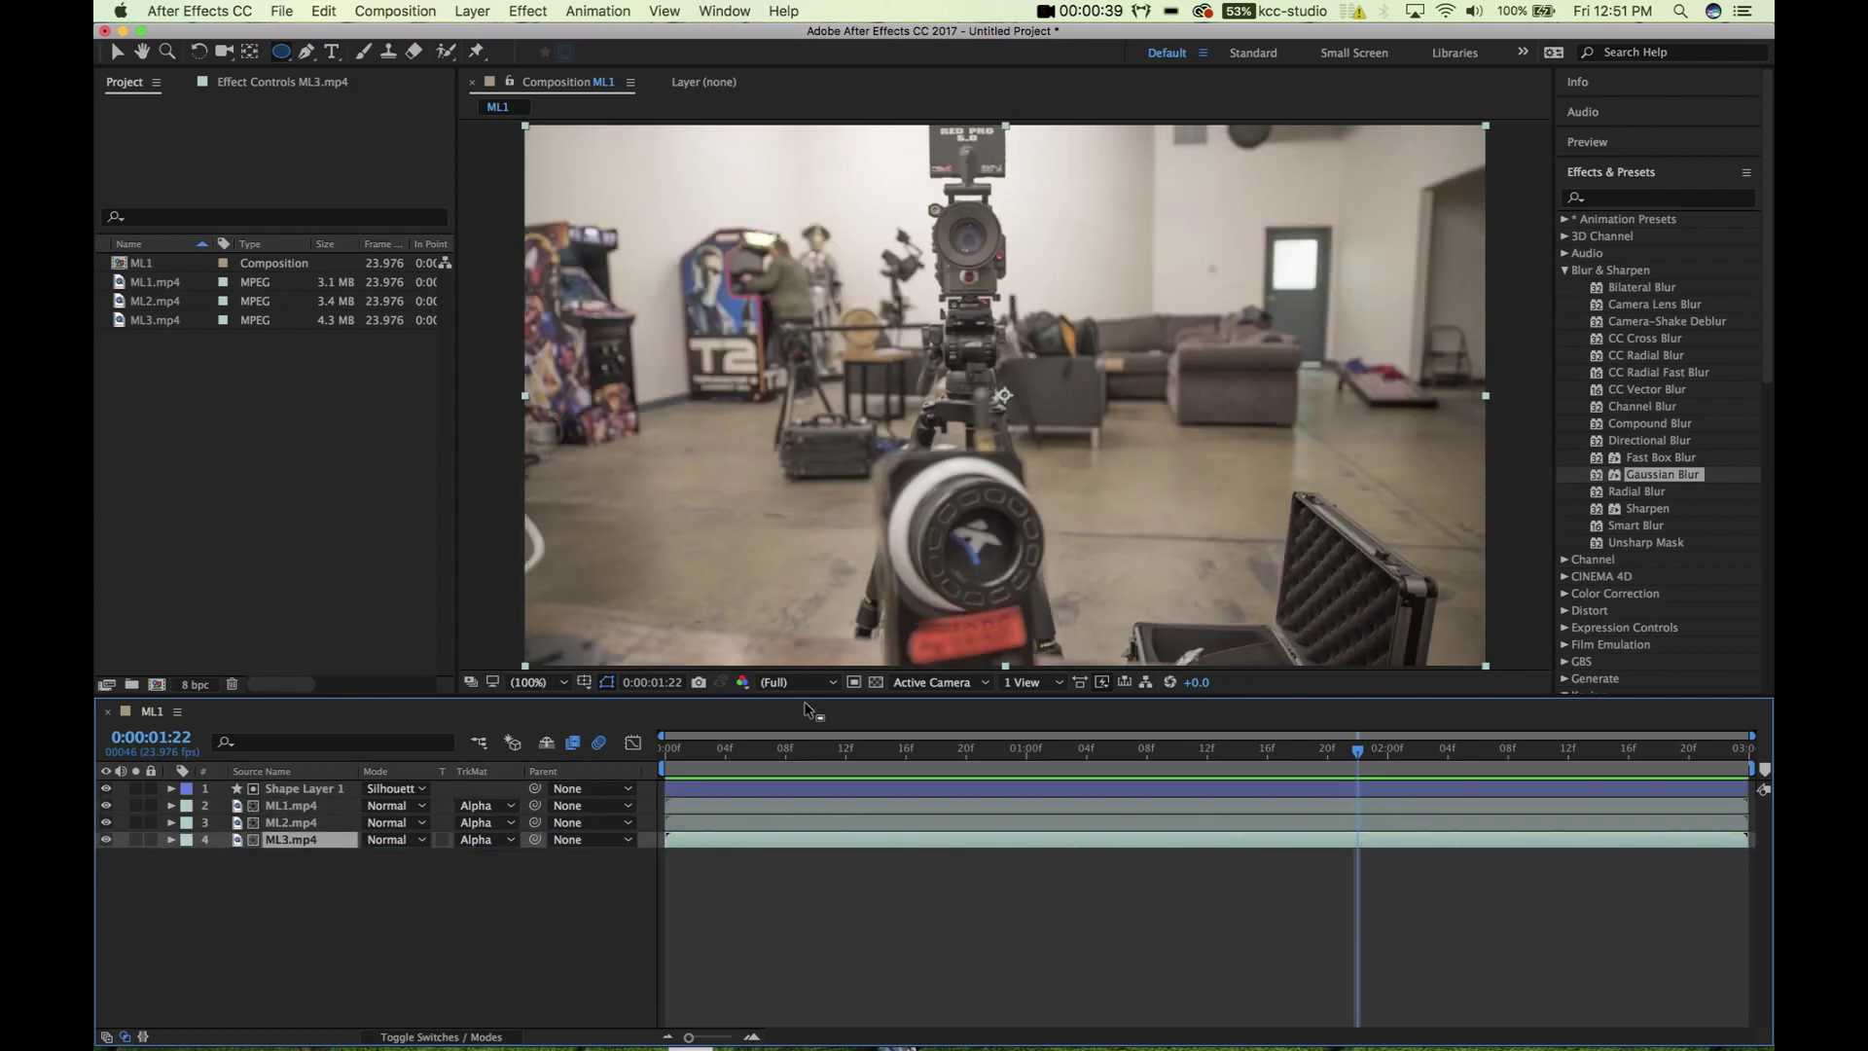